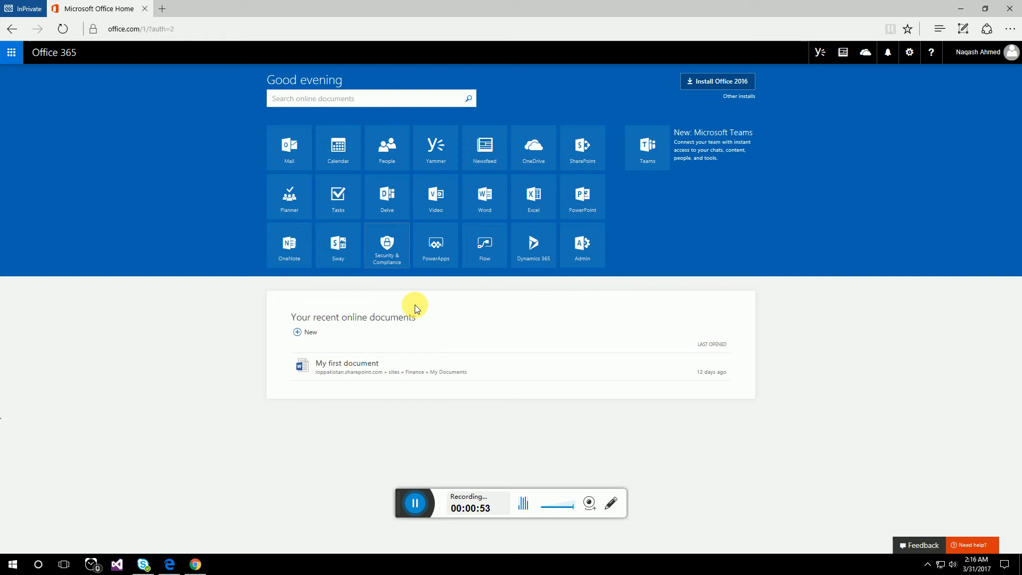
Open the Security & Compliance center and go to the page for managing activity alerts
{"action": "left_click", "coordinate": [388, 253]}
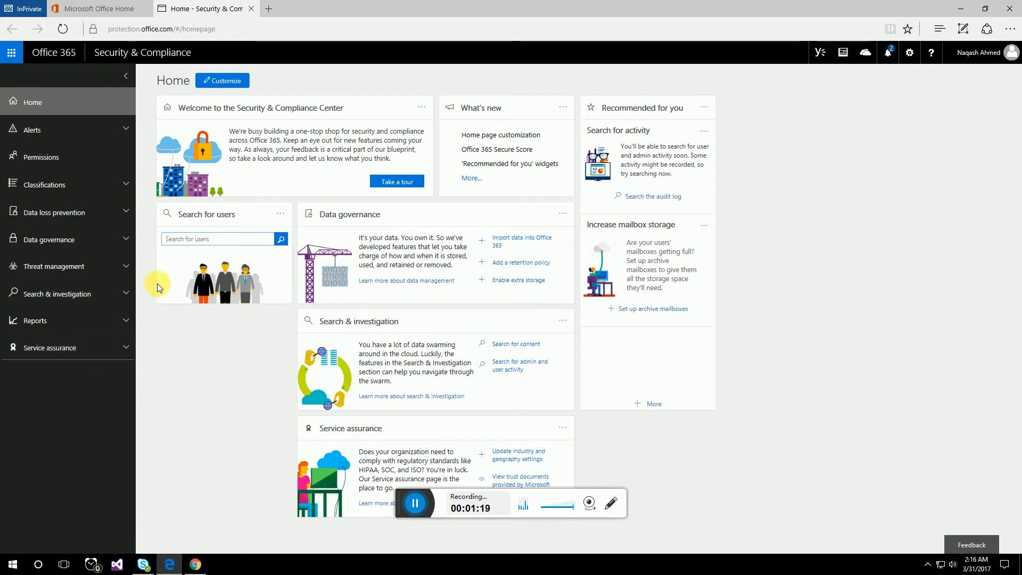
{"action": "left_click", "coordinate": [127, 137]}
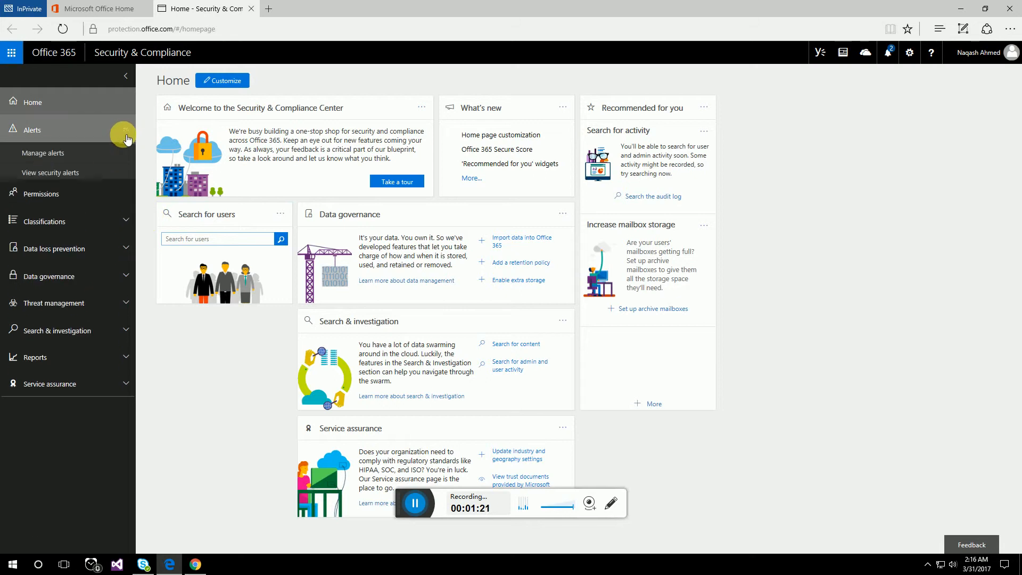
{"action": "left_click", "coordinate": [48, 155]}
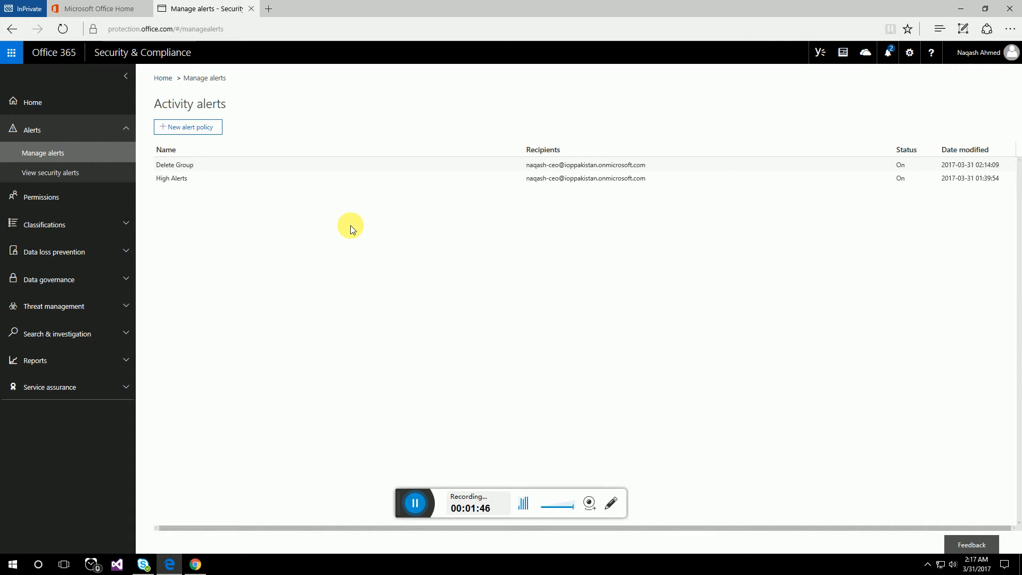
Start a new alert policy named "Add User" with the description "Added users"
{"action": "left_click", "coordinate": [196, 133]}
{"action": "left_click", "coordinate": [719, 140]}
{"action": "type", "text": "Add"}
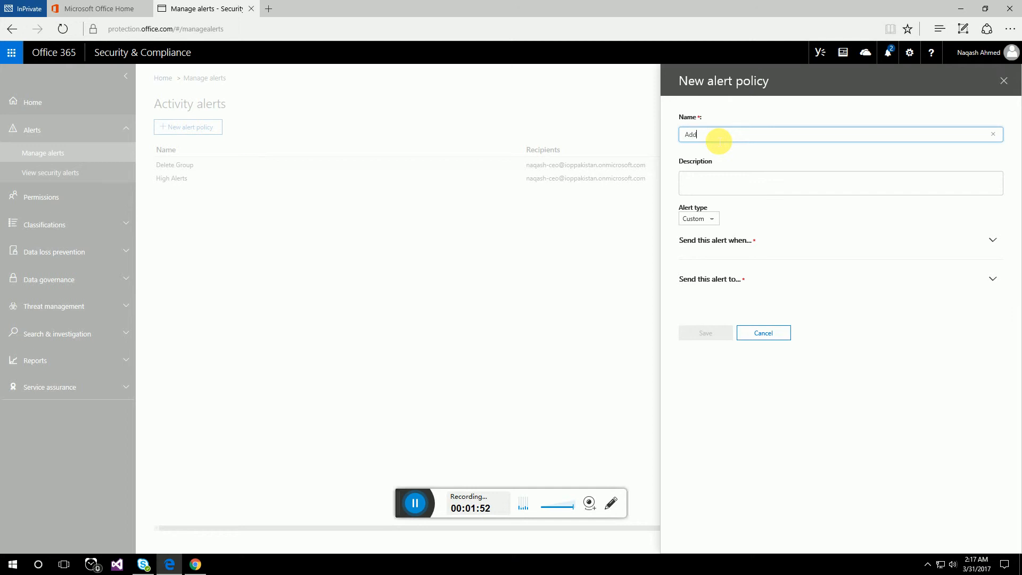
{"action": "type", "text": " User"}
{"action": "key", "text": "Tab"}
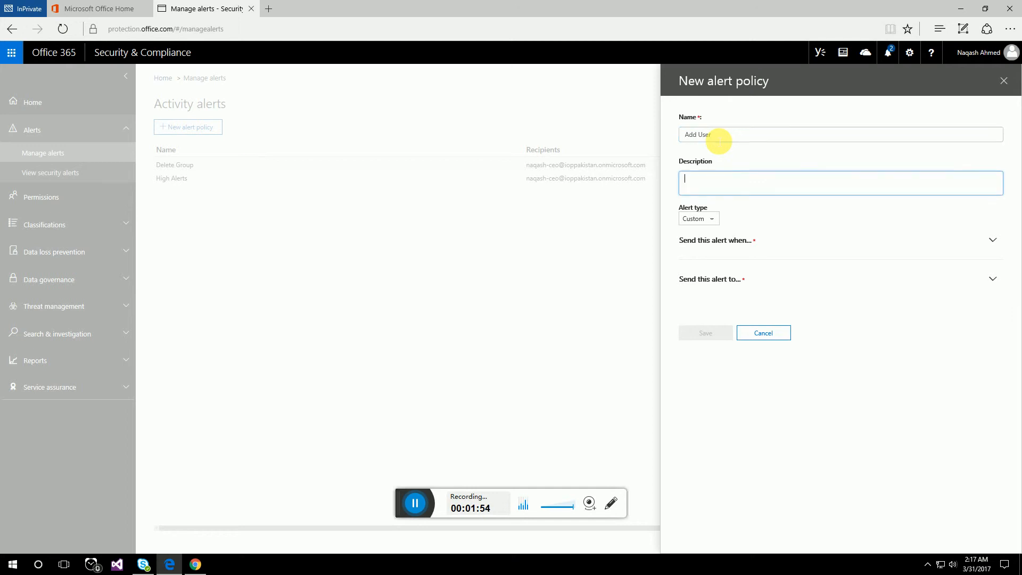
{"action": "type", "text": "Added susers"}
Set the alert policy to trigger on the "Added user" activity from the user administration activities
{"action": "left_click", "coordinate": [997, 245]}
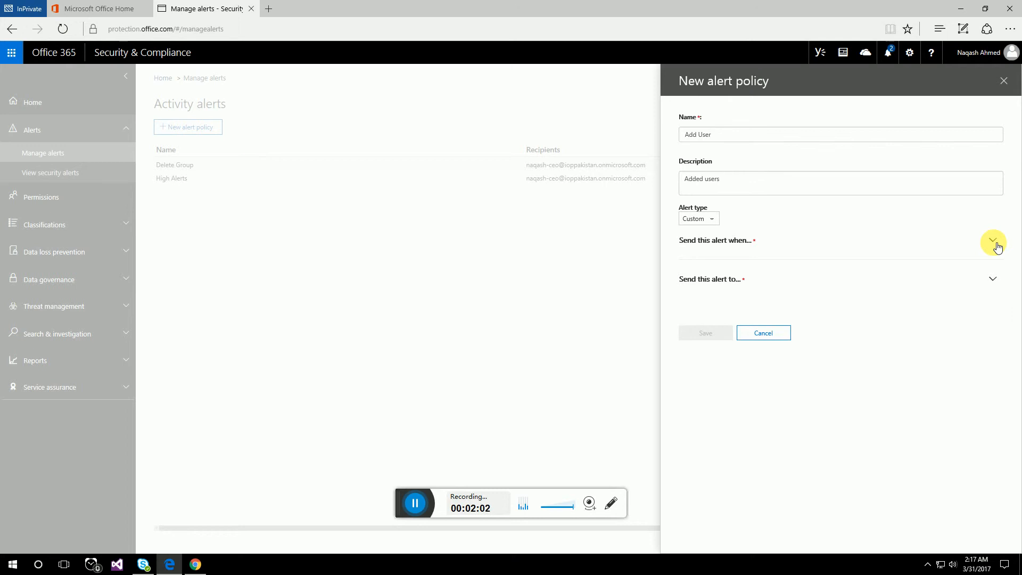
{"action": "left_click", "coordinate": [996, 244]}
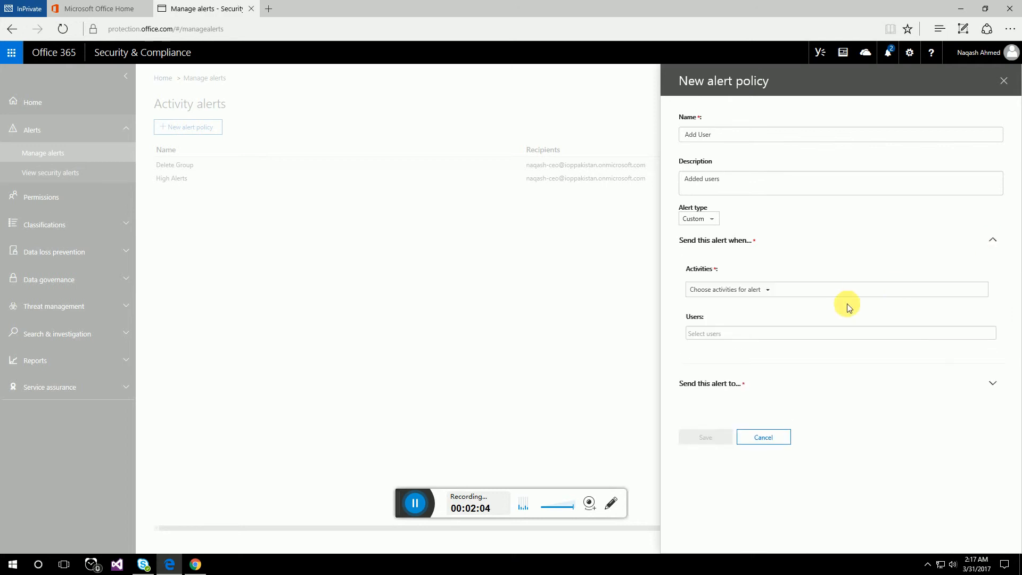
{"action": "left_click", "coordinate": [771, 292]}
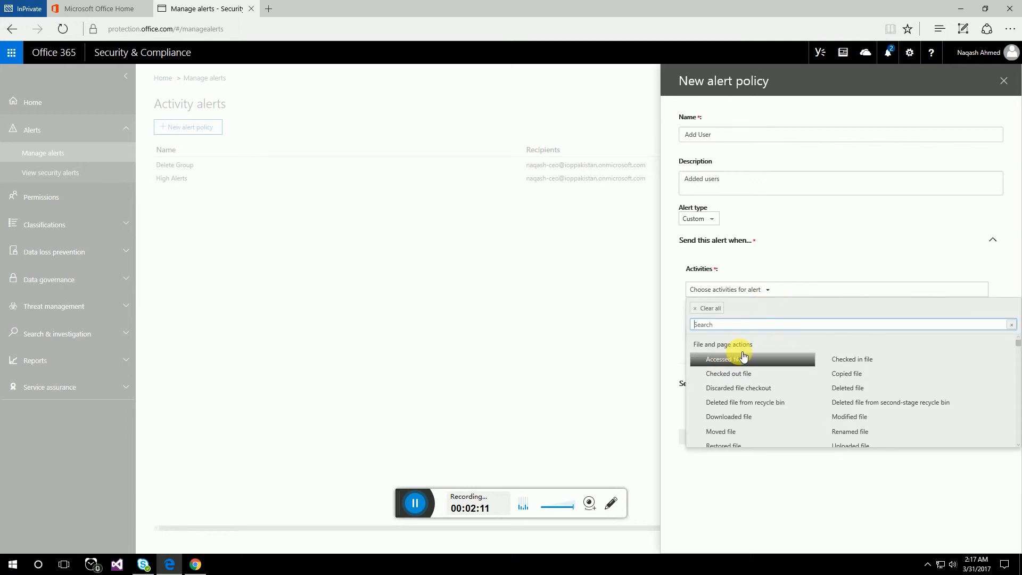
{"action": "type", "text": "user"}
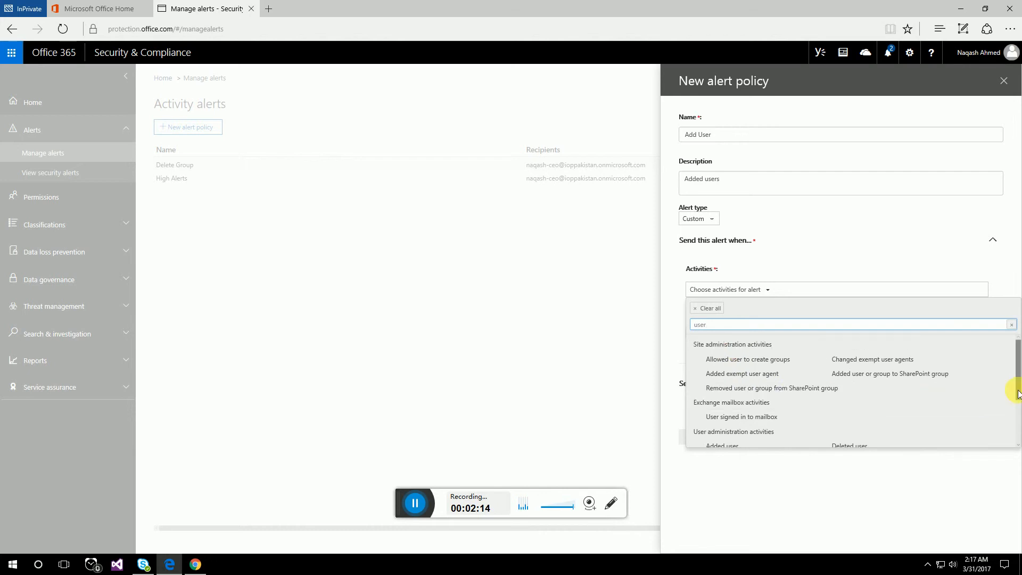
{"action": "left_click_drag", "start_coordinate": [1018, 382], "coordinate": [1017, 405]}
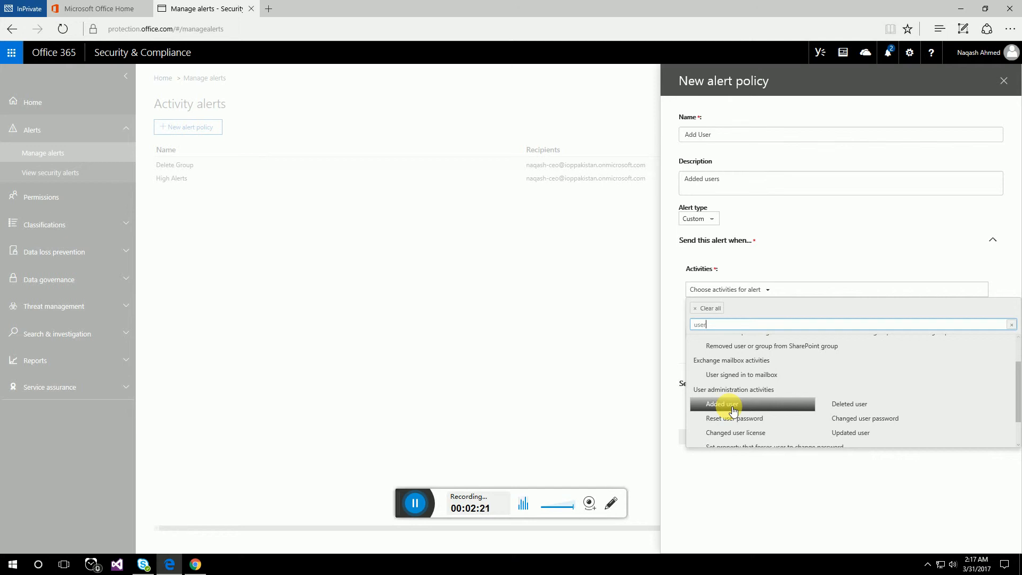
{"action": "left_click", "coordinate": [741, 407]}
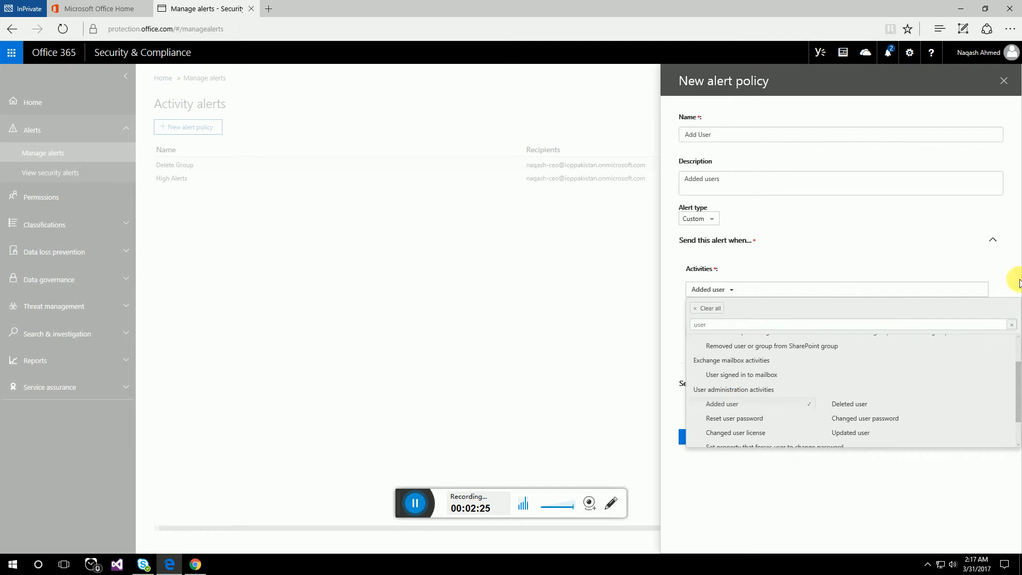
{"action": "left_click", "coordinate": [1006, 287]}
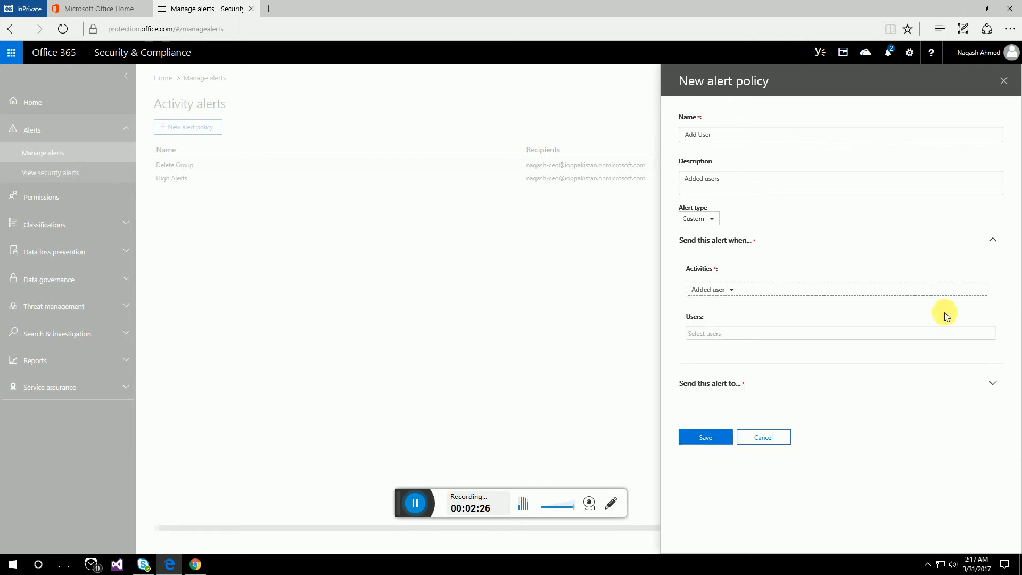
Leave the alert's users unspecified, keep the default recipient, and save the policy
{"action": "left_click", "coordinate": [781, 337]}
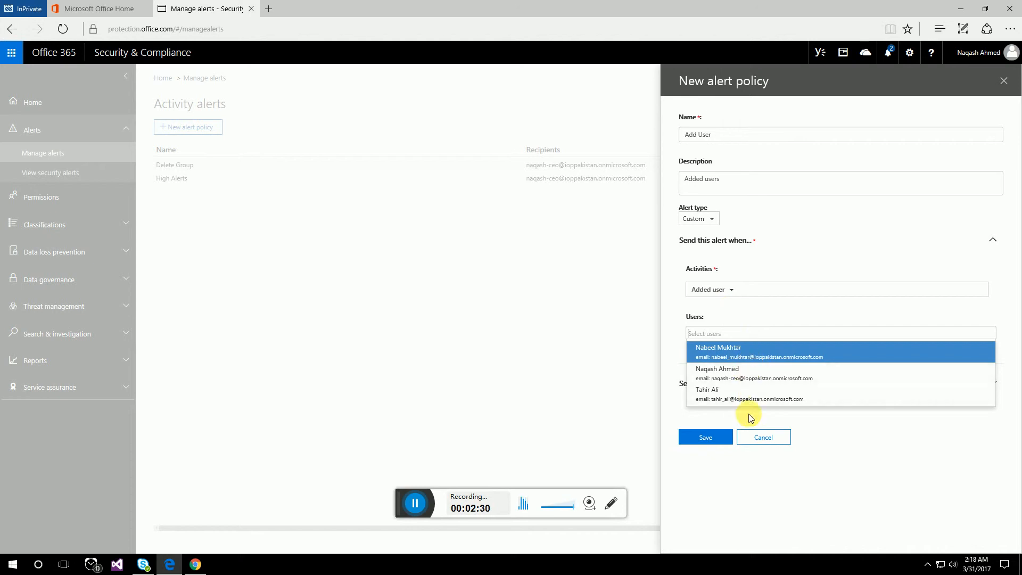
{"action": "left_click", "coordinate": [750, 321]}
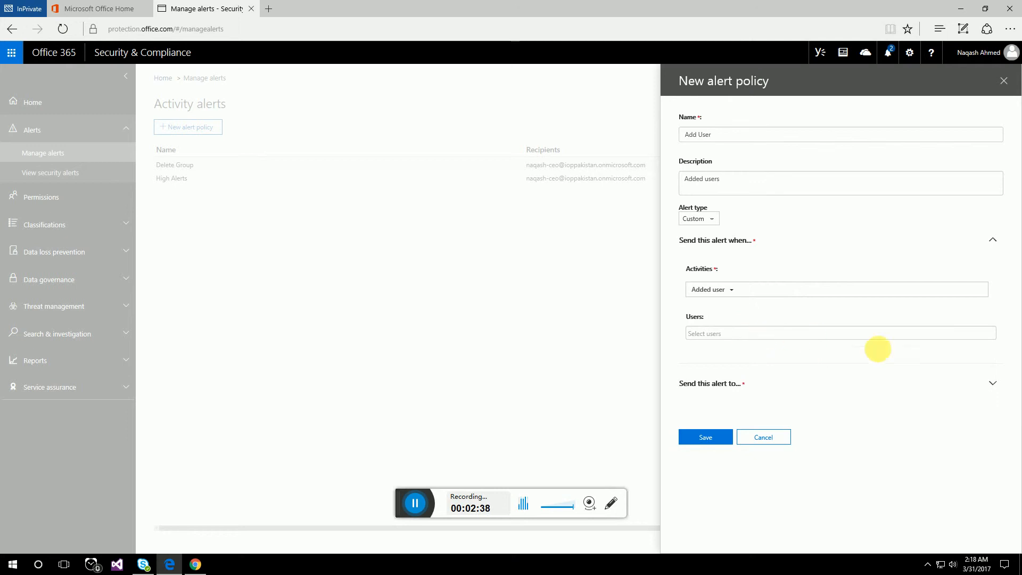
{"action": "left_click", "coordinate": [986, 383]}
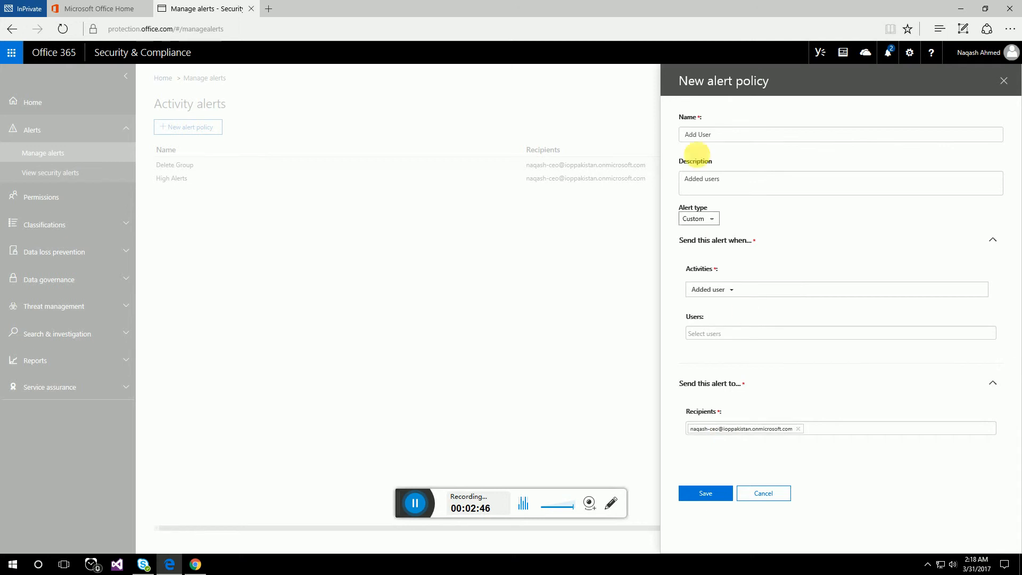
{"action": "left_click", "coordinate": [716, 491]}
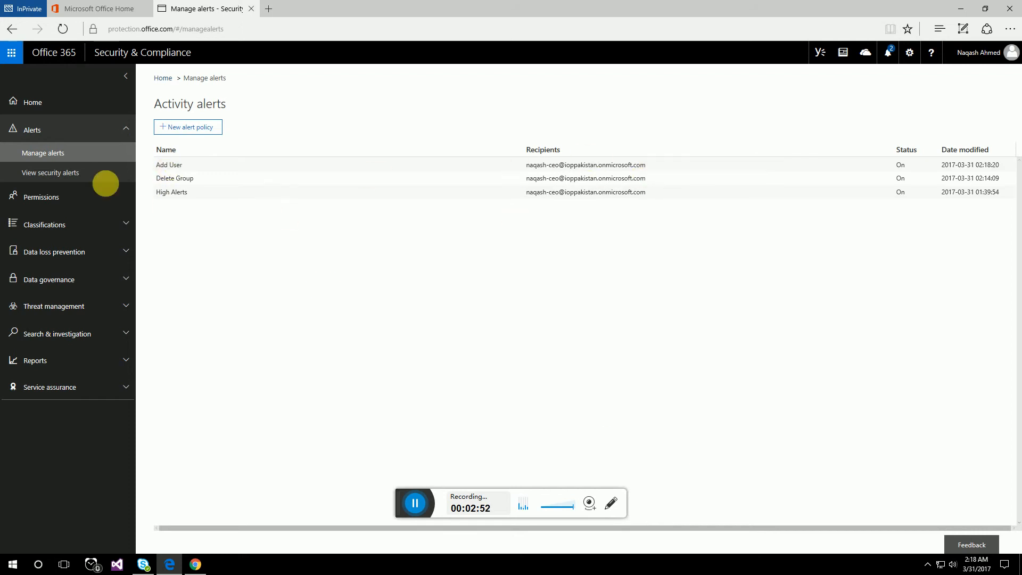
View the security alerts, and examine the roles assigned to the Compliance Administrator, eDiscovery Manager and Organization Management groups in Permissions
{"action": "left_click", "coordinate": [74, 178]}
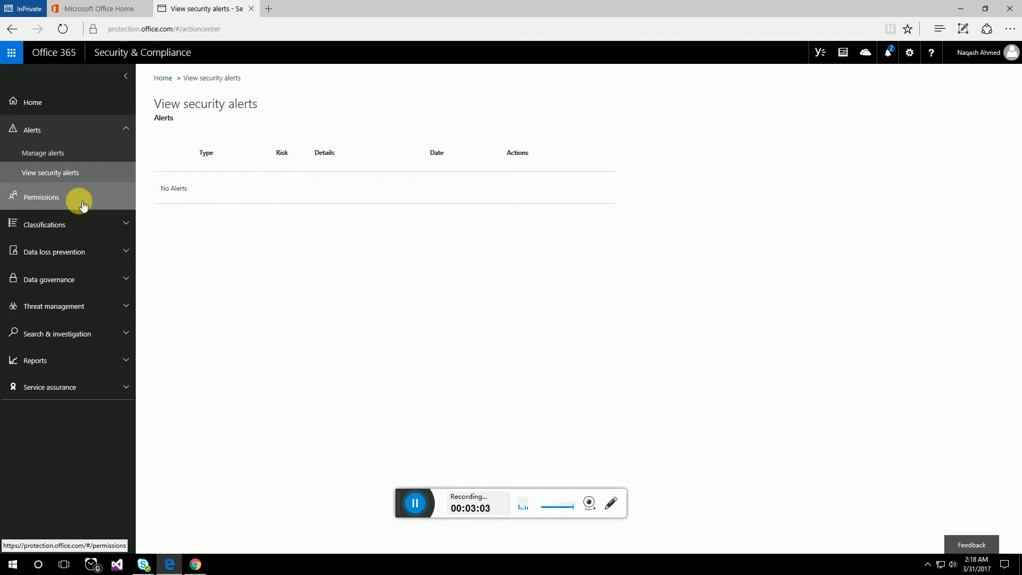
{"action": "left_click", "coordinate": [57, 202]}
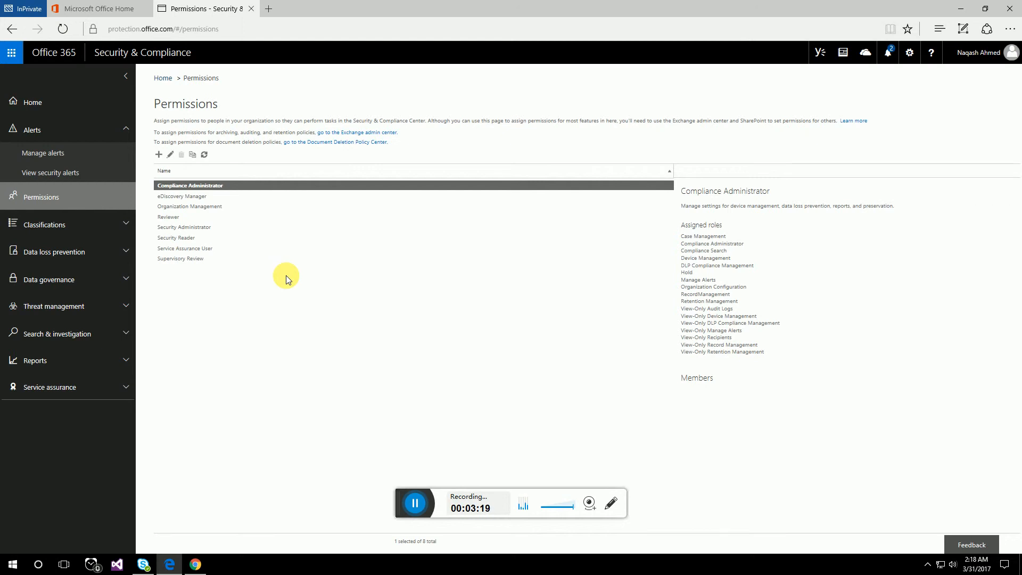
{"action": "left_click", "coordinate": [186, 195]}
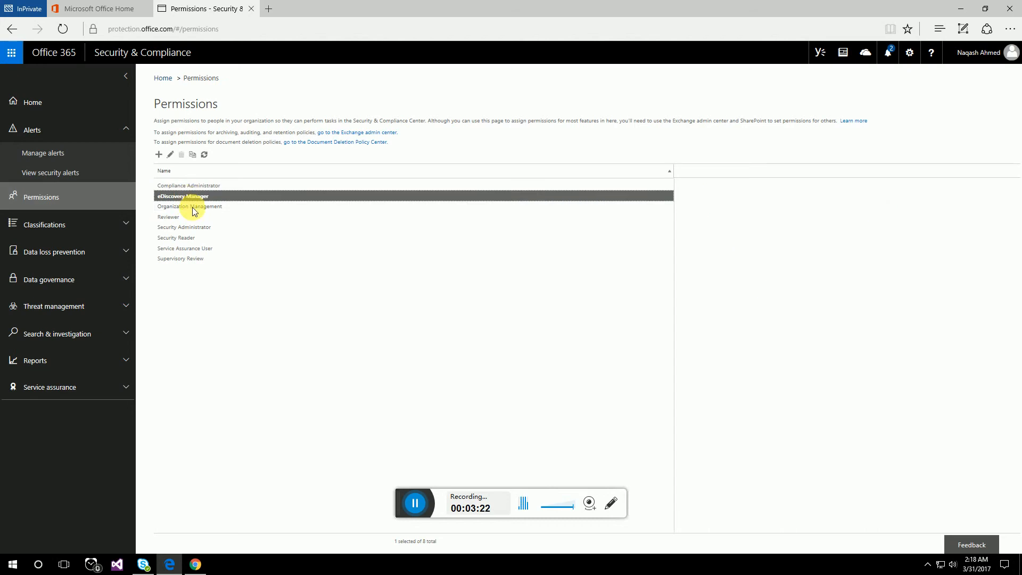
{"action": "left_click", "coordinate": [193, 207]}
{"action": "left_click", "coordinate": [187, 228]}
{"action": "left_click", "coordinate": [360, 190]}
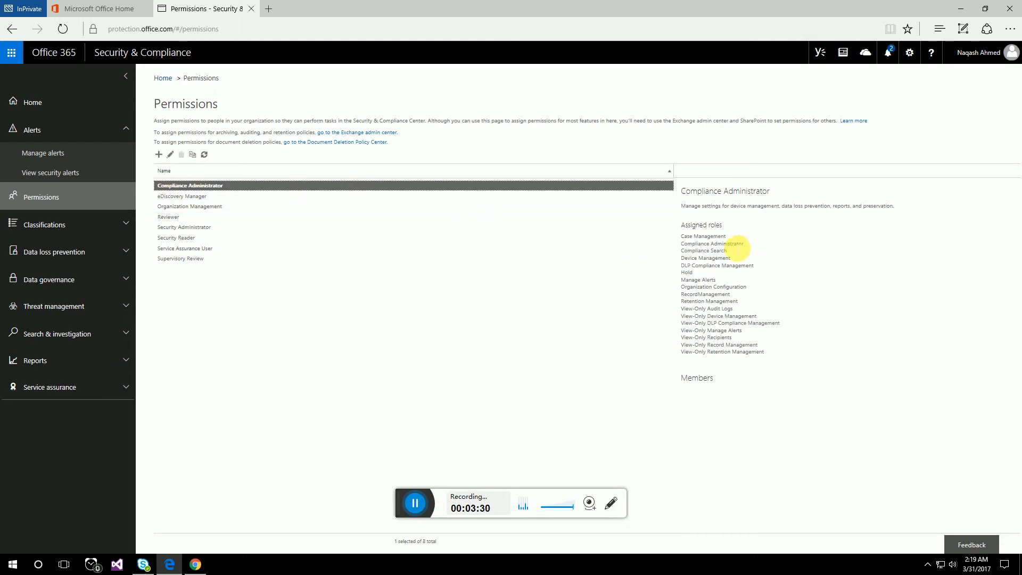
{"action": "left_click_drag", "start_coordinate": [684, 237], "coordinate": [727, 259]}
{"action": "left_click", "coordinate": [739, 289]}
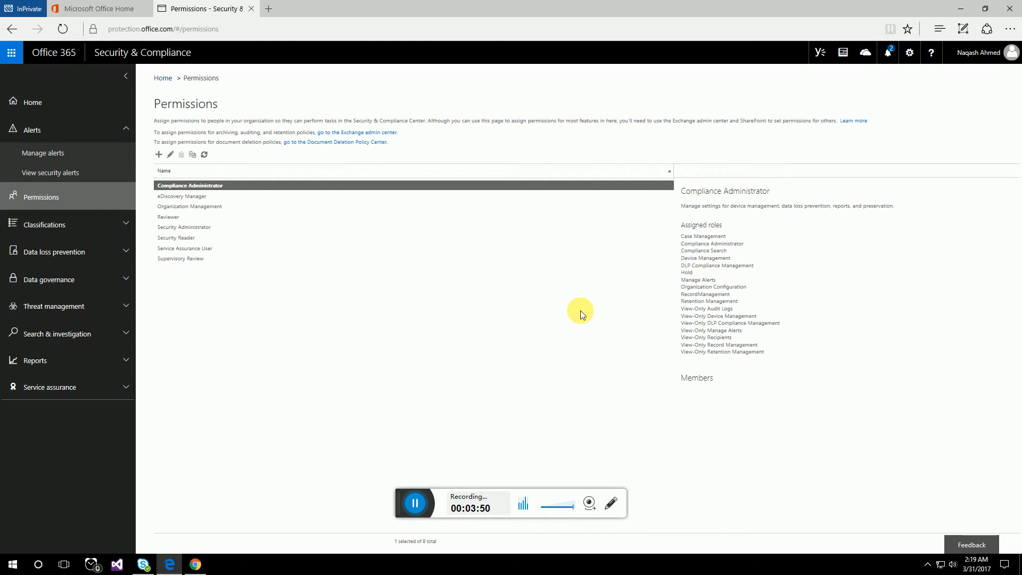
{"action": "left_click", "coordinate": [195, 201]}
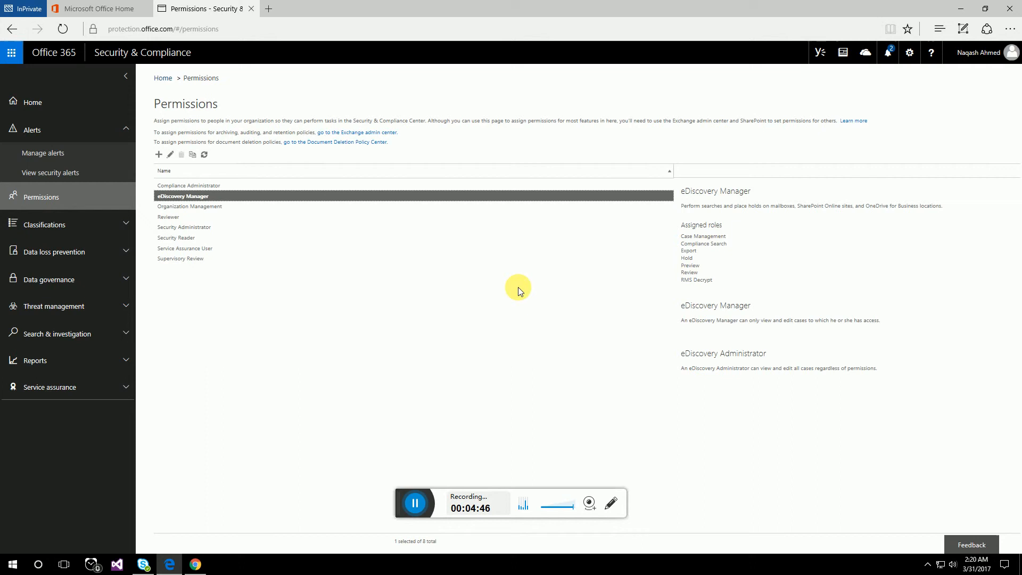
{"action": "left_click", "coordinate": [203, 208]}
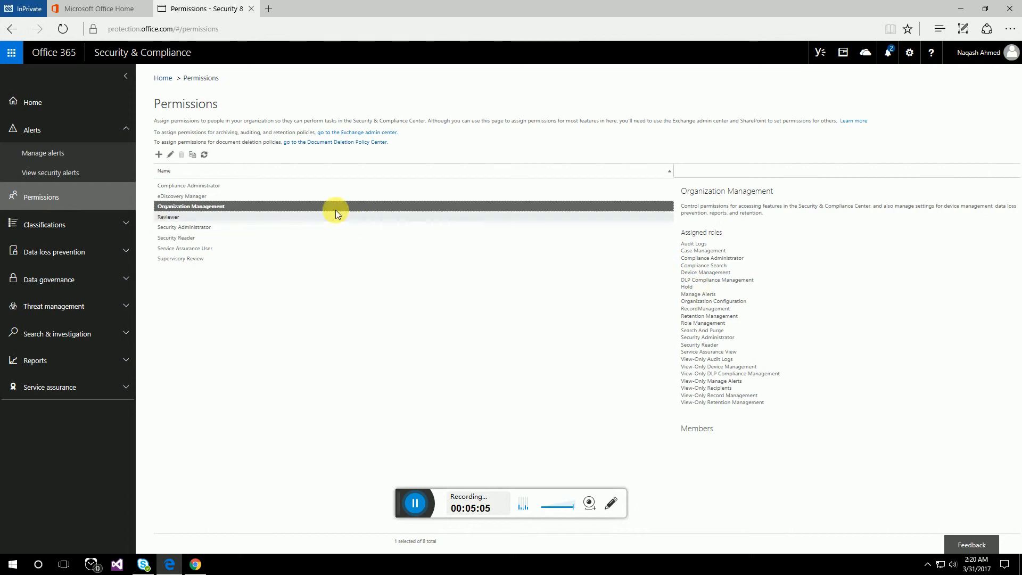
Start a new role group named "eDiscovery Manager", leaving its description empty
{"action": "left_click", "coordinate": [160, 155]}
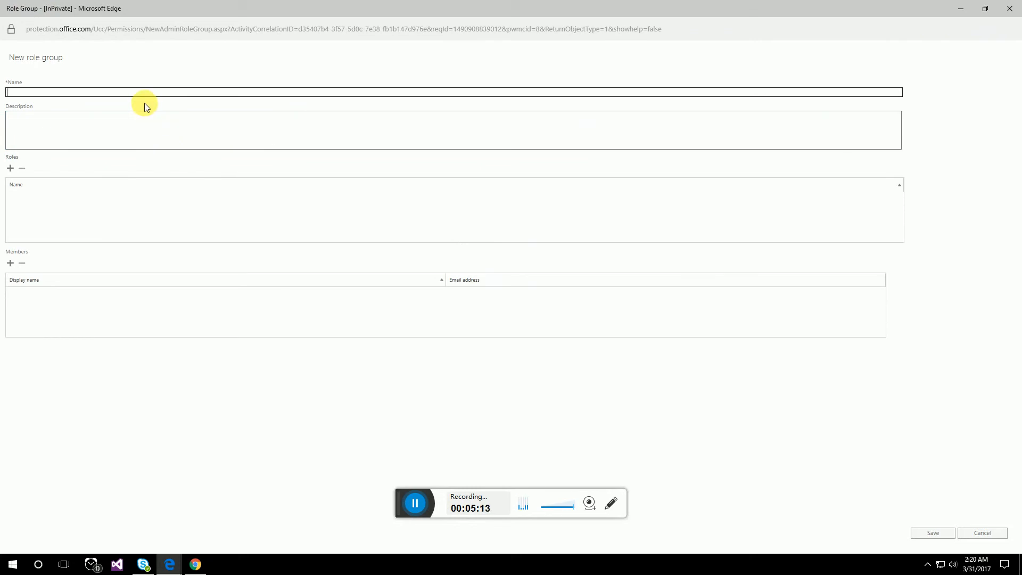
{"action": "type", "text": "E"}
{"action": "key", "text": "BackSpace"}
{"action": "type", "text": "eDiscovery Manager"}
{"action": "key", "text": "Tab"}
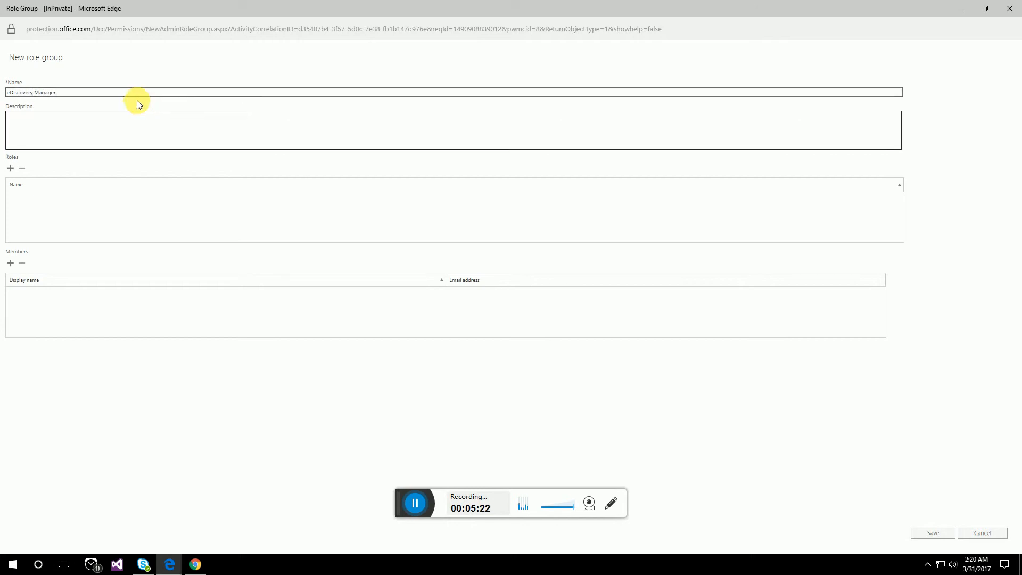
Assign the Case Management role to the new role group
{"action": "left_click", "coordinate": [10, 170]}
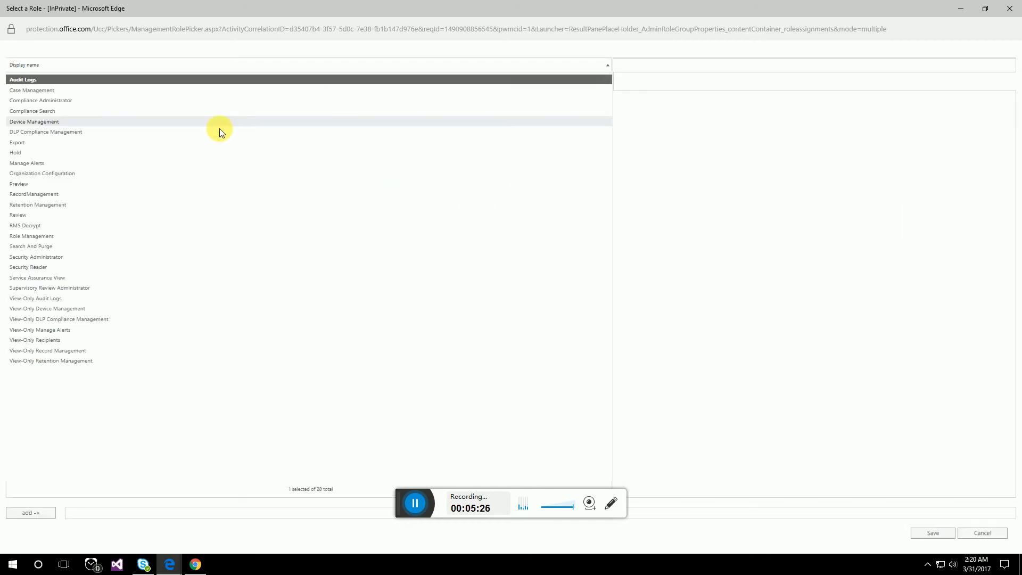
{"action": "left_click", "coordinate": [40, 92]}
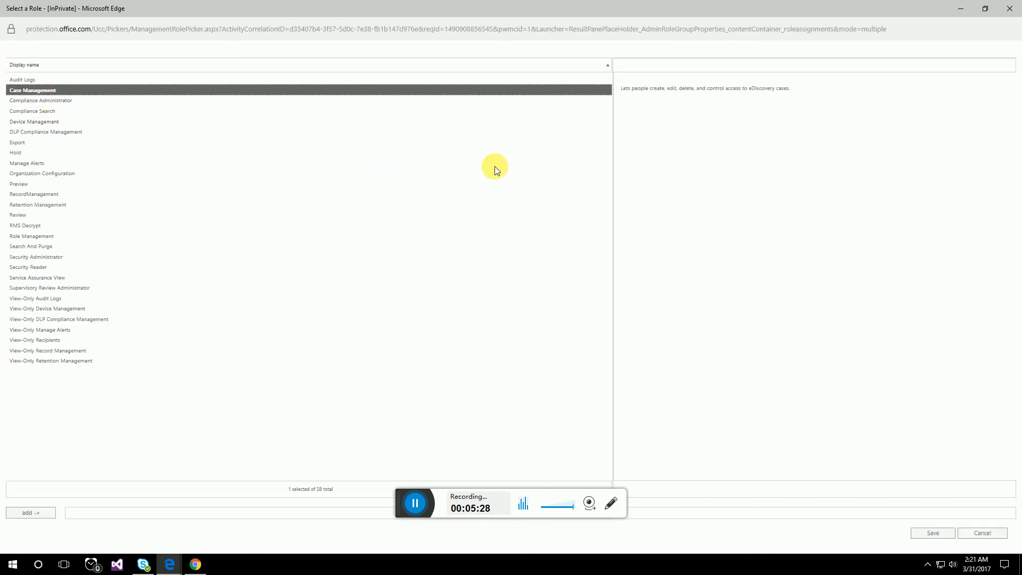
{"action": "left_click", "coordinate": [38, 515]}
{"action": "left_click", "coordinate": [933, 533]}
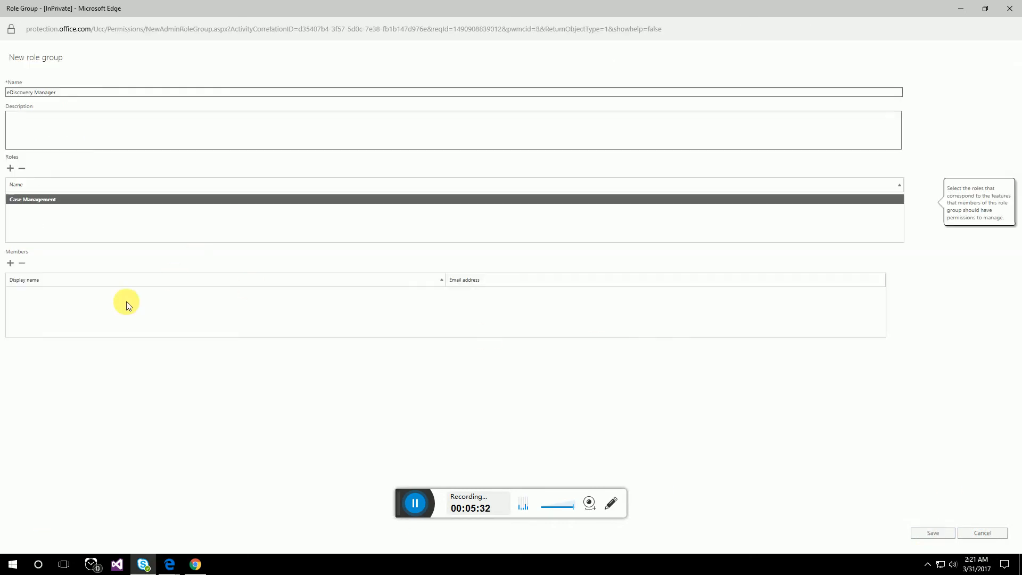
Add the second listed user as a member of the new role group and save the group
{"action": "left_click", "coordinate": [7, 264]}
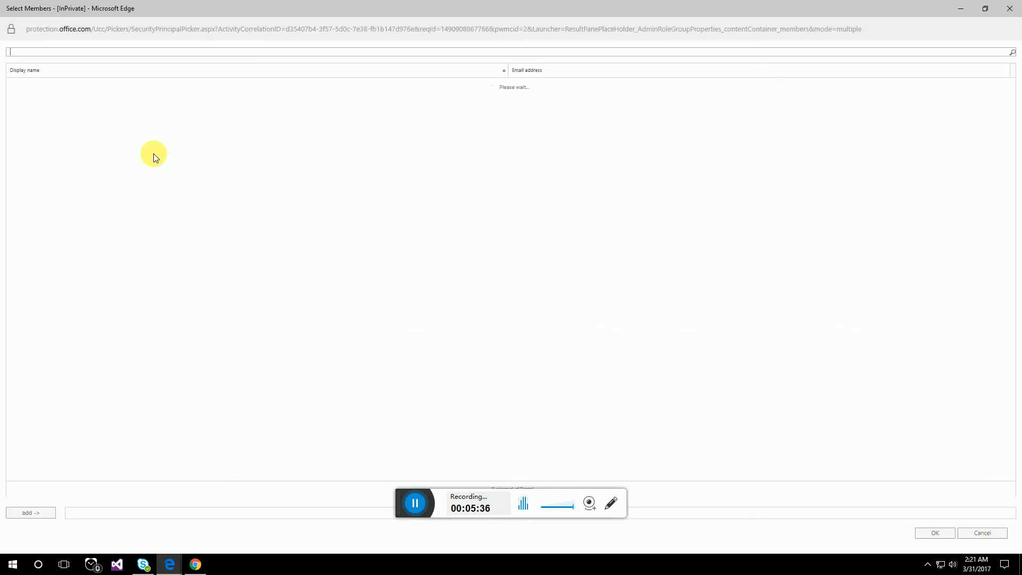
{"action": "left_click", "coordinate": [29, 96]}
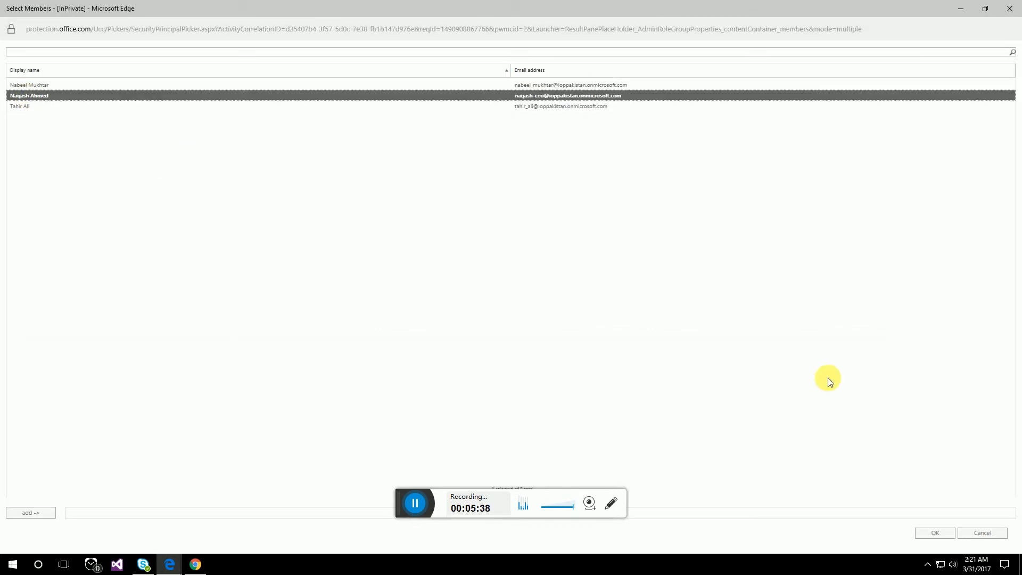
{"action": "left_click", "coordinate": [31, 513]}
{"action": "left_click", "coordinate": [933, 533]}
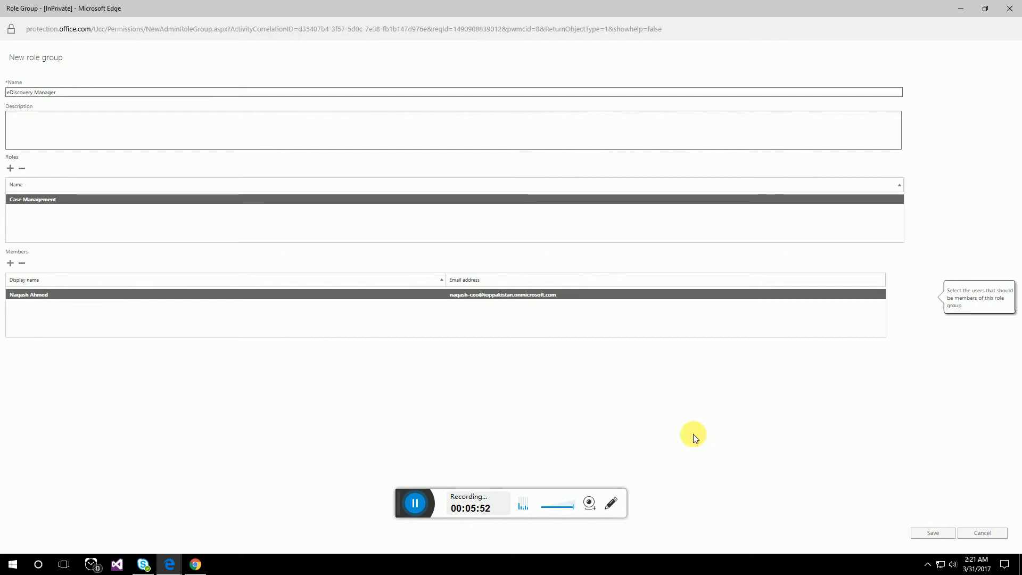
{"action": "left_click", "coordinate": [930, 533]}
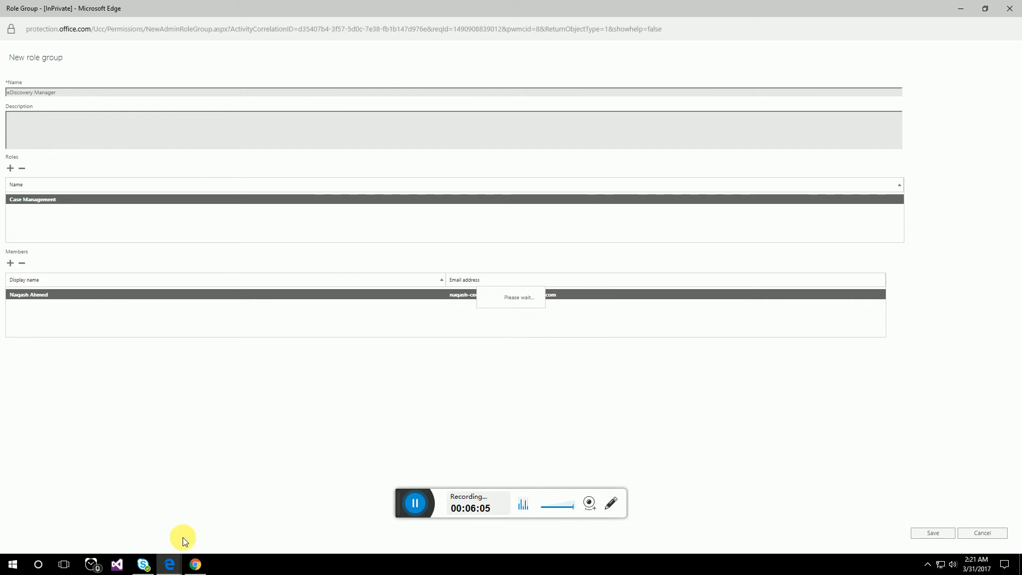
Return to the Permissions page and examine the Reviewer role group's description and assigned roles
{"action": "mouse_move", "coordinate": [172, 564]}
{"action": "left_click", "coordinate": [137, 506]}
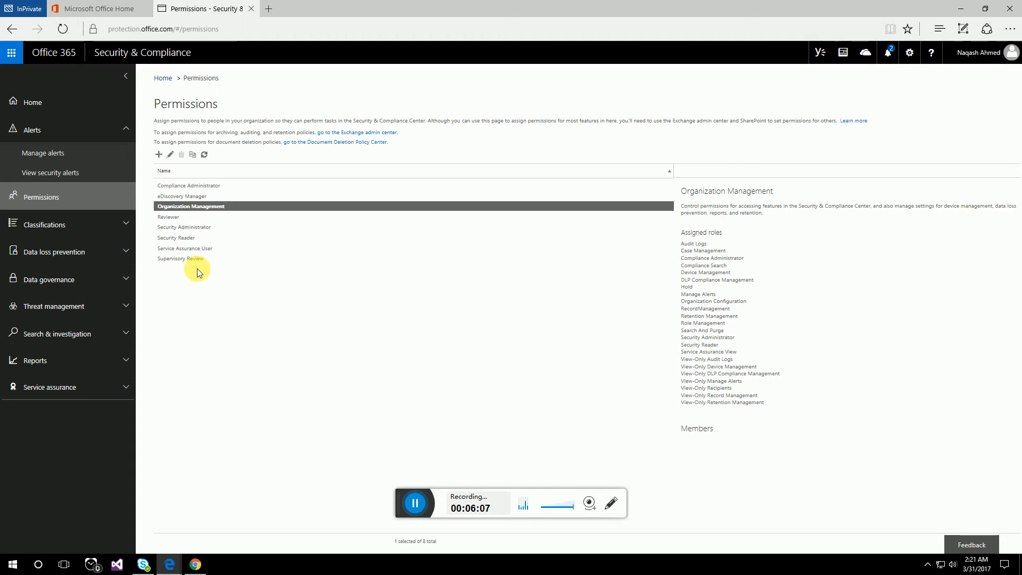
{"action": "left_click", "coordinate": [176, 227]}
{"action": "left_click", "coordinate": [193, 248]}
{"action": "left_click", "coordinate": [170, 217]}
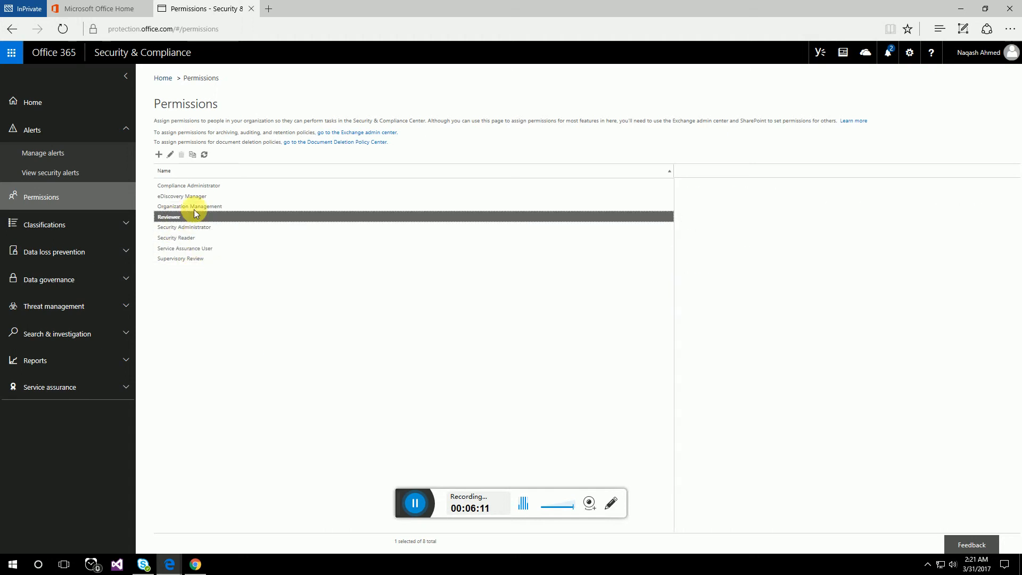
{"action": "triple_click", "coordinate": [686, 210]}
{"action": "left_click", "coordinate": [742, 223]}
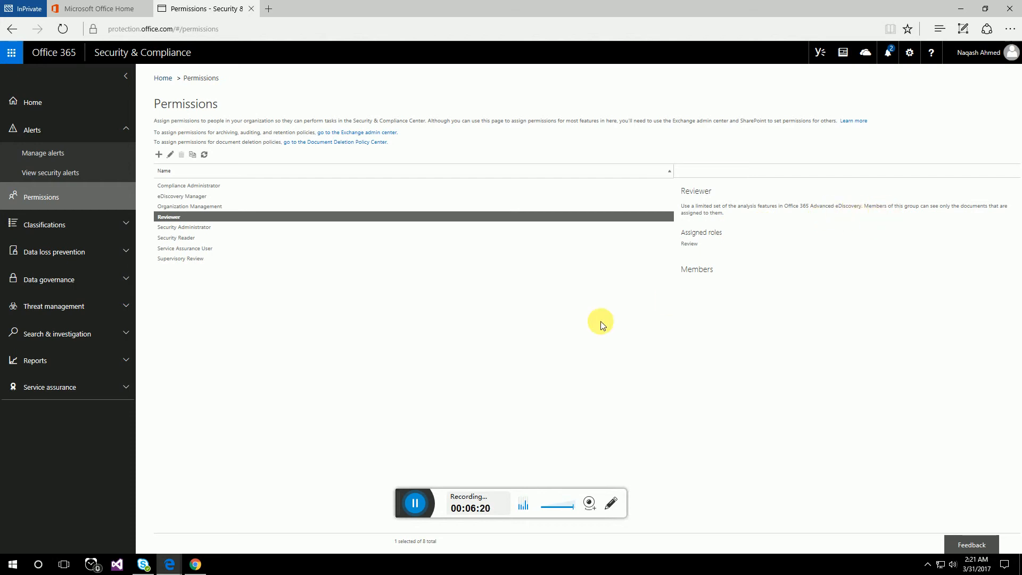
Examine the assigned roles of the Security Administrator and Security Reader role groups
{"action": "left_click", "coordinate": [176, 227]}
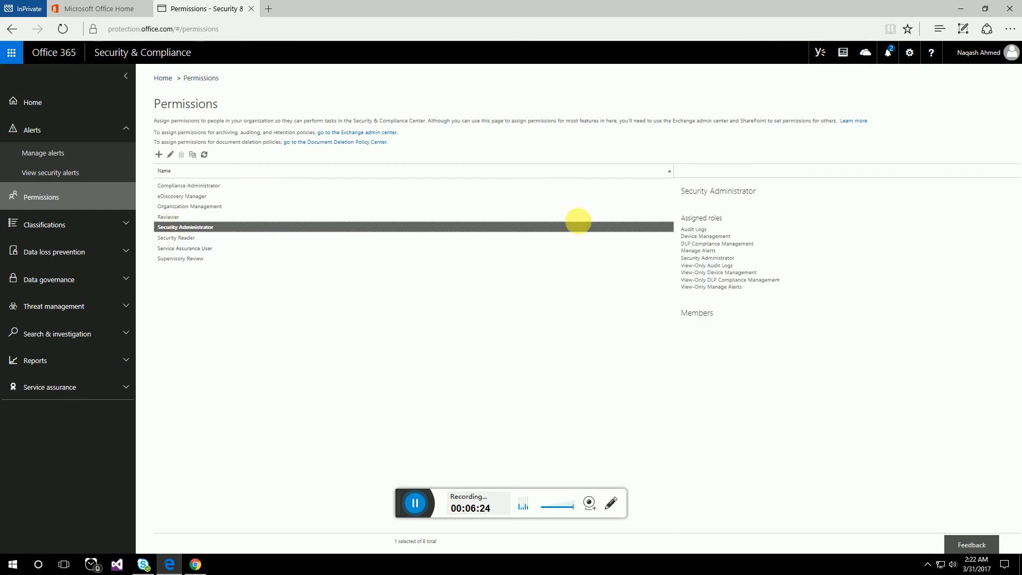
{"action": "left_click", "coordinate": [169, 238]}
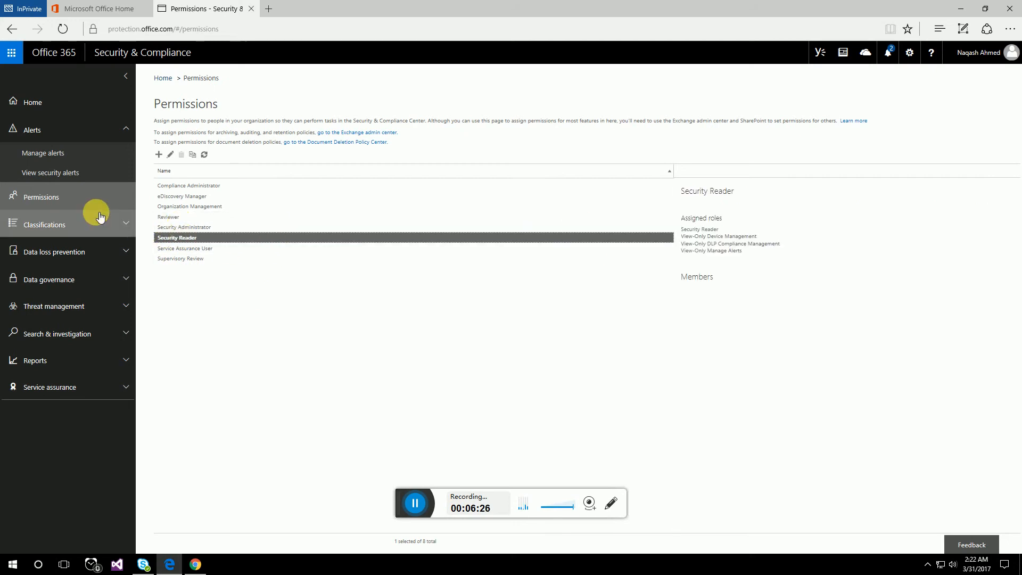
Open the sensitive information types under Classifications and look through the available types
{"action": "left_click", "coordinate": [128, 222]}
{"action": "left_click", "coordinate": [86, 228]}
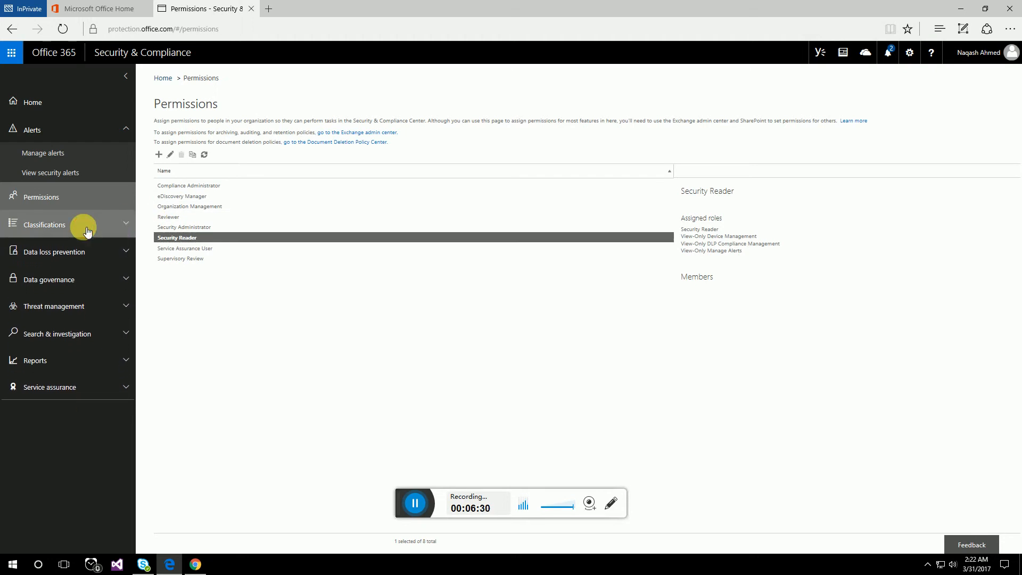
{"action": "left_click", "coordinate": [88, 229]}
{"action": "left_click", "coordinate": [88, 249]}
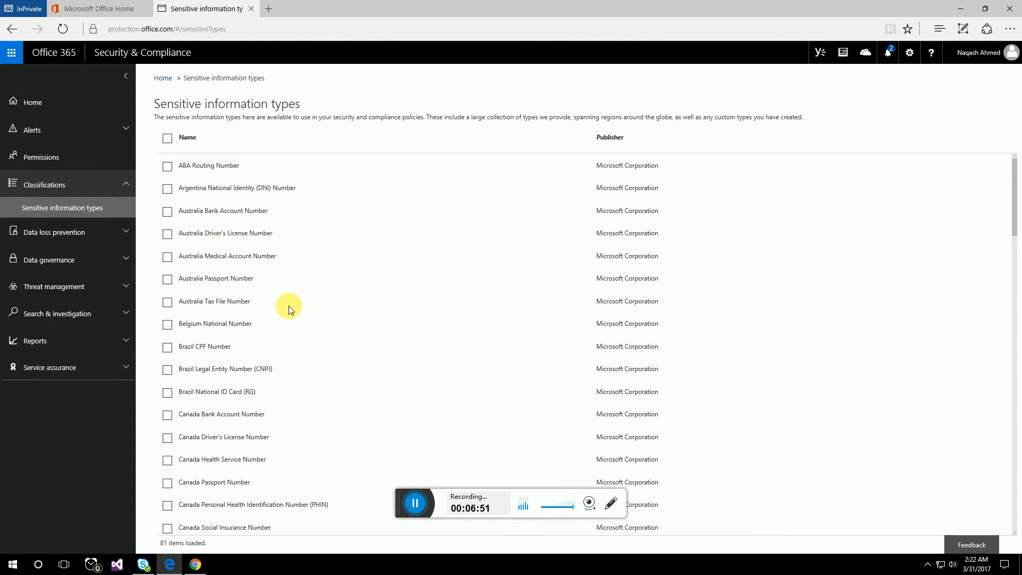
{"action": "scroll", "coordinate": [290, 307], "scroll_direction": "down", "scroll_amount": 7}
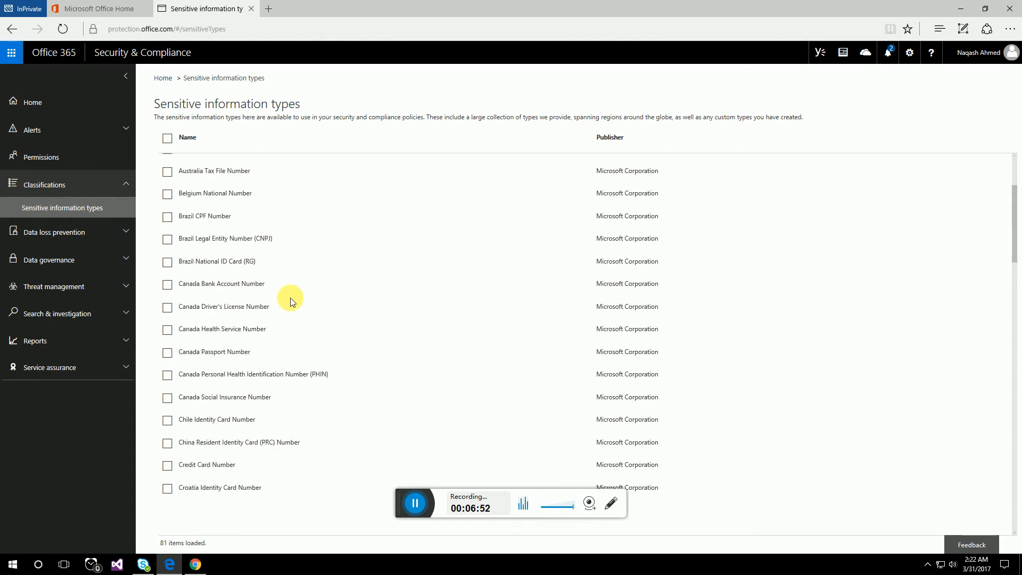
{"action": "scroll", "coordinate": [293, 301], "scroll_direction": "down", "scroll_amount": 3}
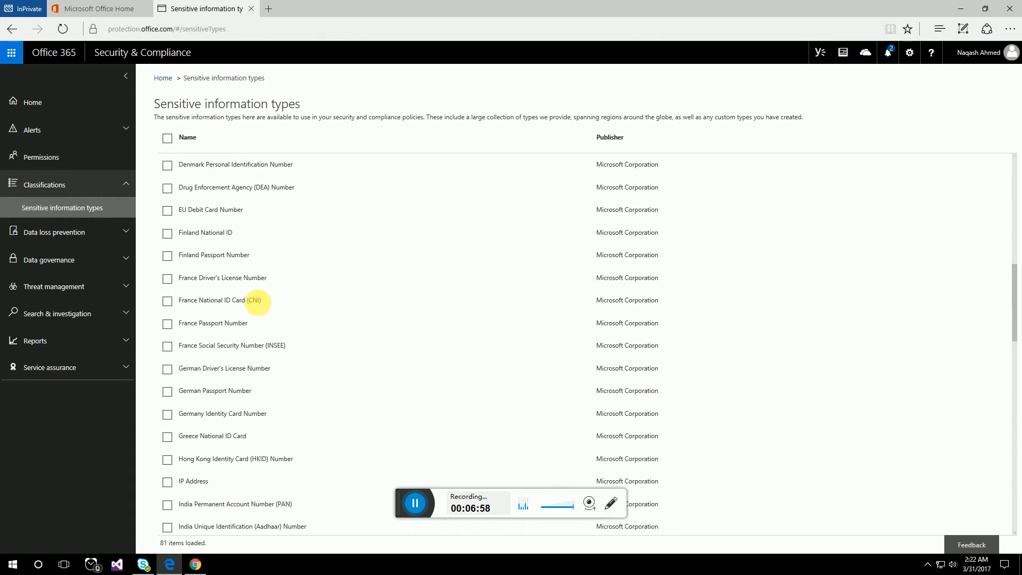
{"action": "scroll", "coordinate": [188, 341], "scroll_direction": "down", "scroll_amount": 3}
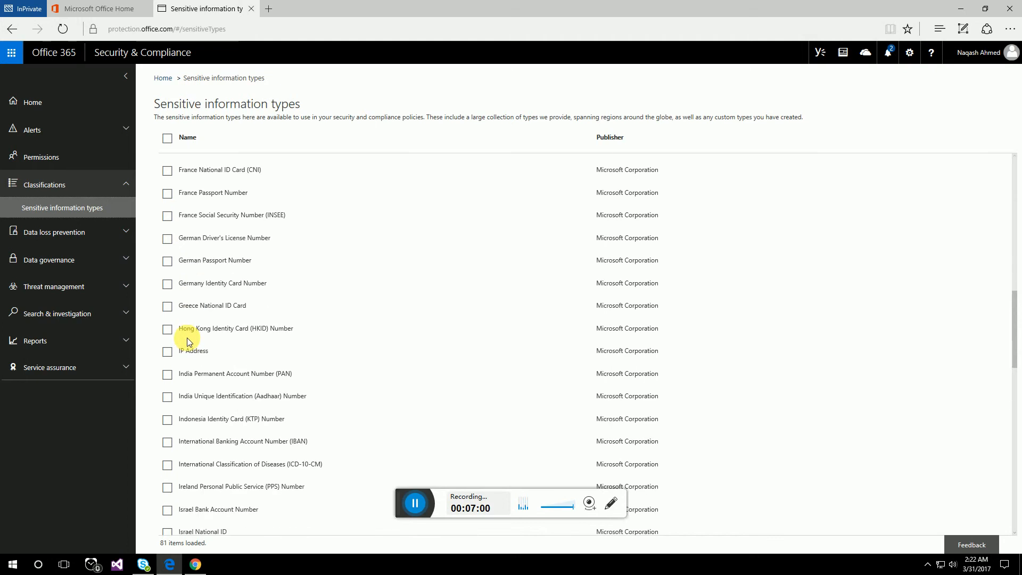
{"action": "scroll", "coordinate": [180, 356], "scroll_direction": "up", "scroll_amount": 10}
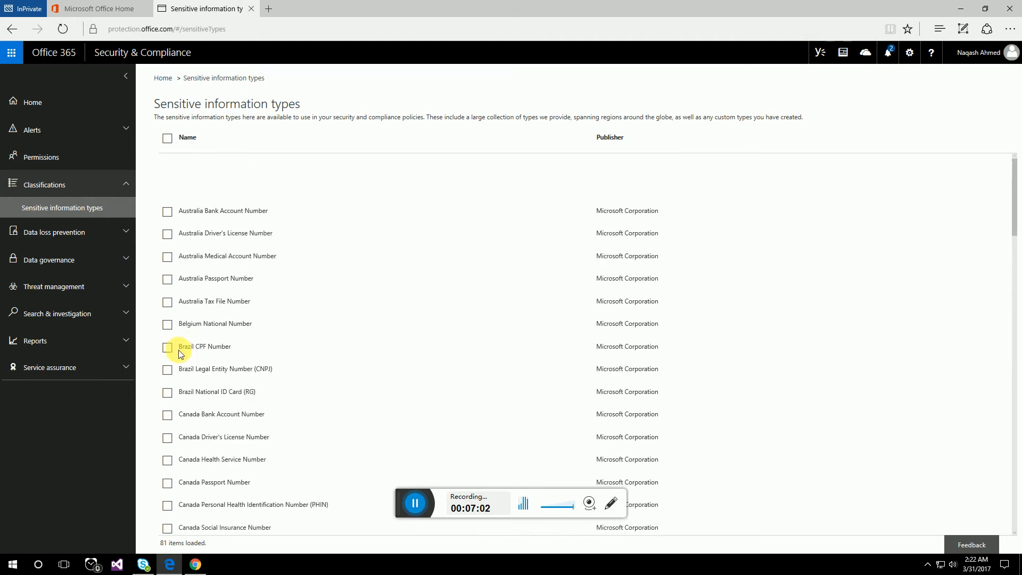
{"action": "scroll", "coordinate": [177, 336], "scroll_direction": "down", "scroll_amount": 10}
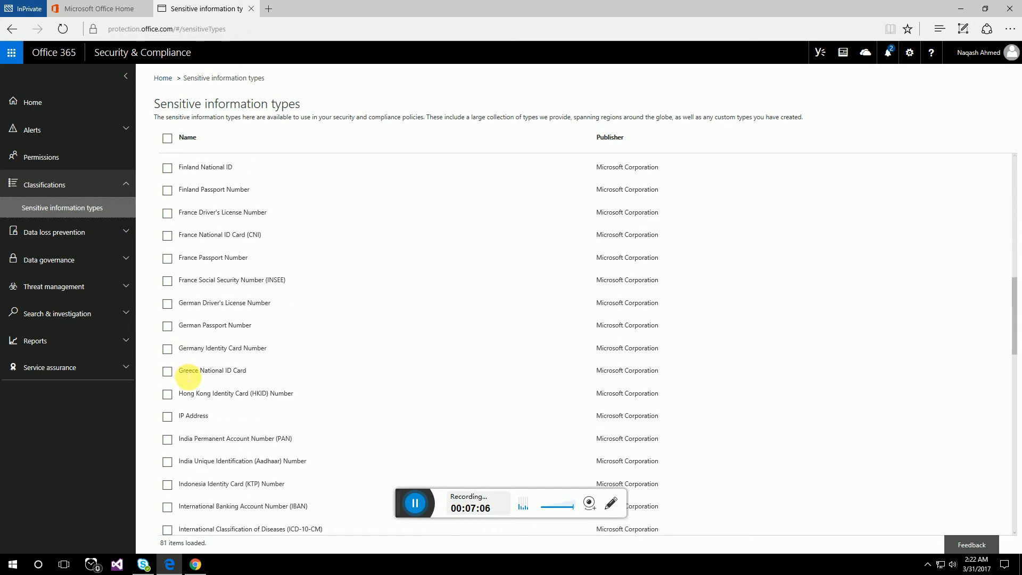
Select the IP Address, U.S. Bank Account Number, U.S. Driver's License Number and U.S. Social Security Number (SSN) information types
{"action": "left_click", "coordinate": [166, 417]}
{"action": "scroll", "coordinate": [677, 395], "scroll_direction": "down", "scroll_amount": 1}
{"action": "scroll", "coordinate": [677, 398], "scroll_direction": "down", "scroll_amount": 1}
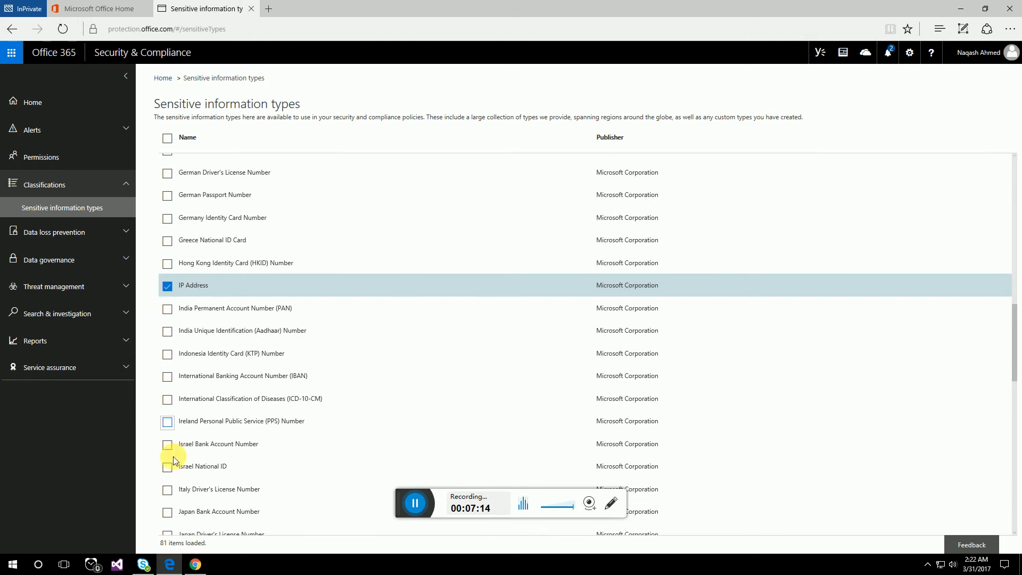
{"action": "scroll", "coordinate": [174, 450], "scroll_direction": "down", "scroll_amount": 4}
{"action": "scroll", "coordinate": [204, 474], "scroll_direction": "down", "scroll_amount": 2}
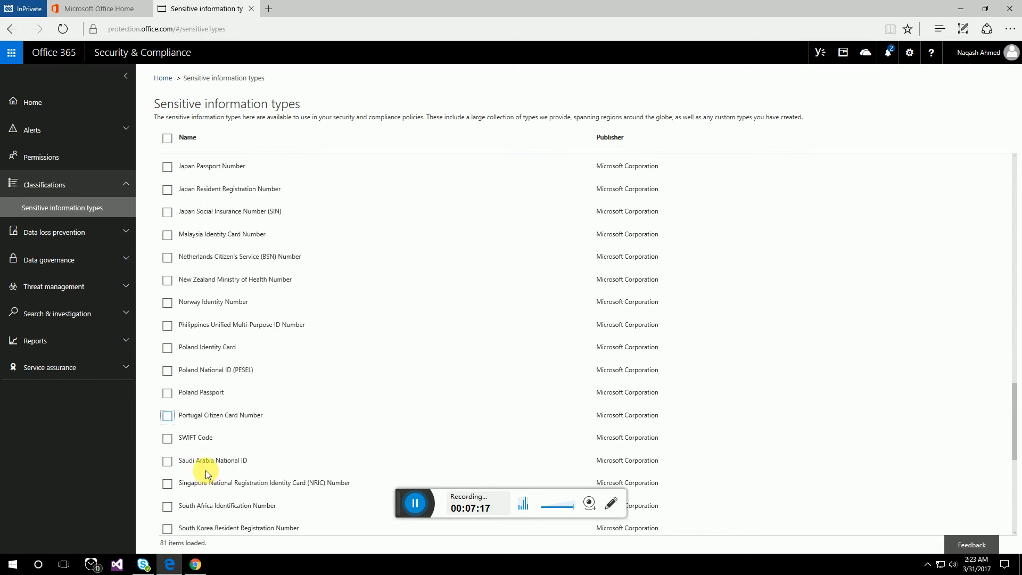
{"action": "scroll", "coordinate": [187, 458], "scroll_direction": "down", "scroll_amount": 4}
{"action": "scroll", "coordinate": [181, 479], "scroll_direction": "down", "scroll_amount": 1}
{"action": "left_click", "coordinate": [167, 457]}
{"action": "left_click", "coordinate": [167, 481]}
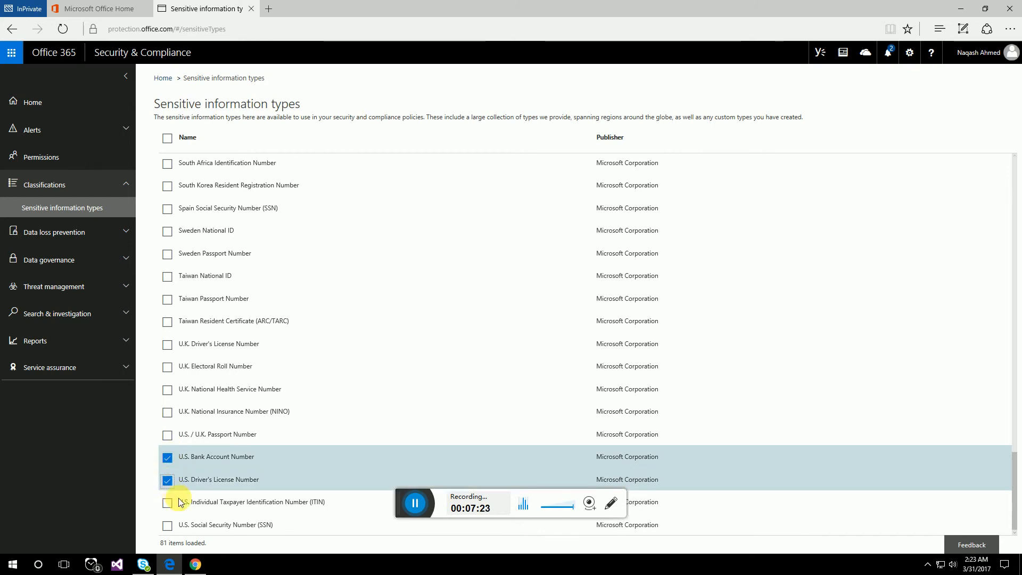
{"action": "left_click", "coordinate": [167, 525]}
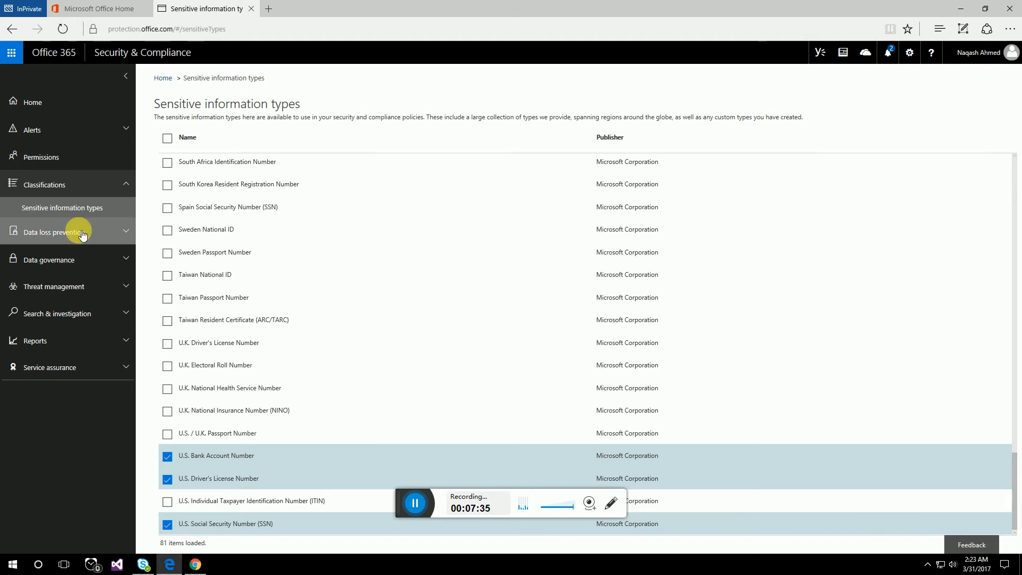
Open the data loss prevention policies page and start creating a new policy
{"action": "left_click", "coordinate": [123, 231]}
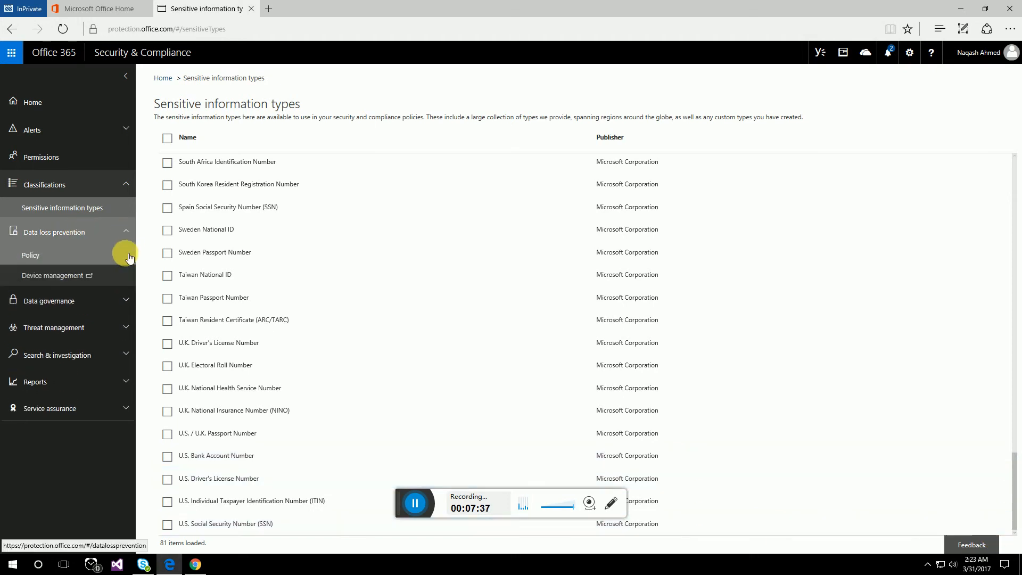
{"action": "left_click", "coordinate": [31, 256]}
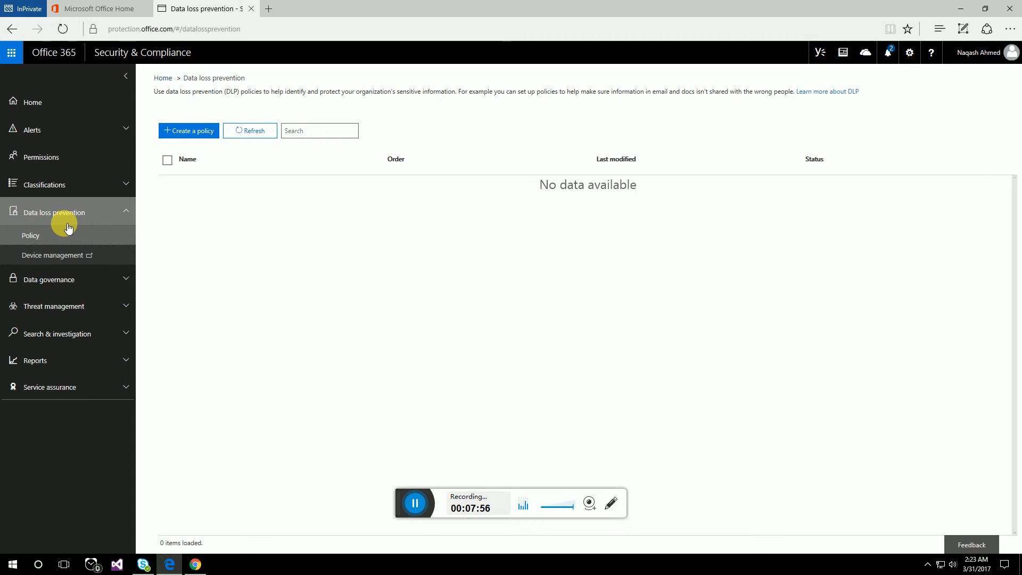
{"action": "left_click", "coordinate": [190, 133]}
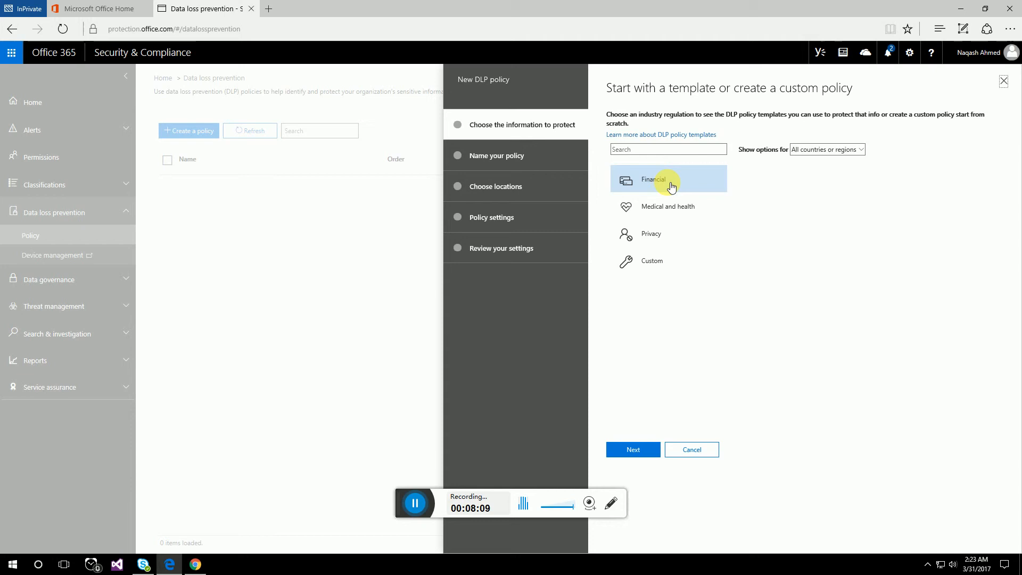
Choose the U.S. Personally Identifiable Information (PII) Data template from the Privacy category and review its description and protected information
{"action": "left_click", "coordinate": [659, 238]}
{"action": "left_click_drag", "start_coordinate": [839, 248], "coordinate": [838, 335]}
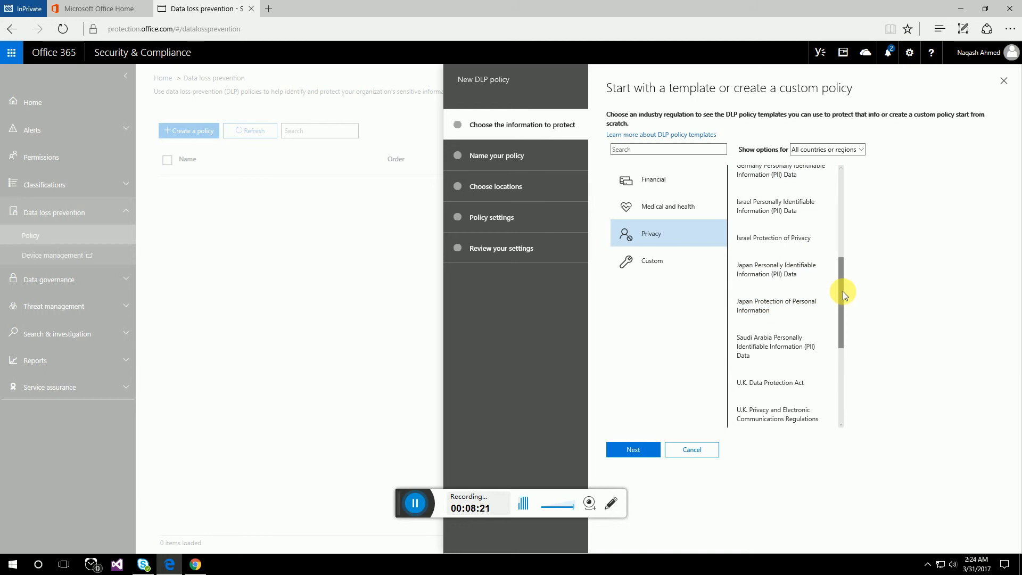
{"action": "left_click_drag", "start_coordinate": [842, 291], "coordinate": [842, 405]}
{"action": "scroll", "coordinate": [840, 362], "scroll_direction": "up", "scroll_amount": 3}
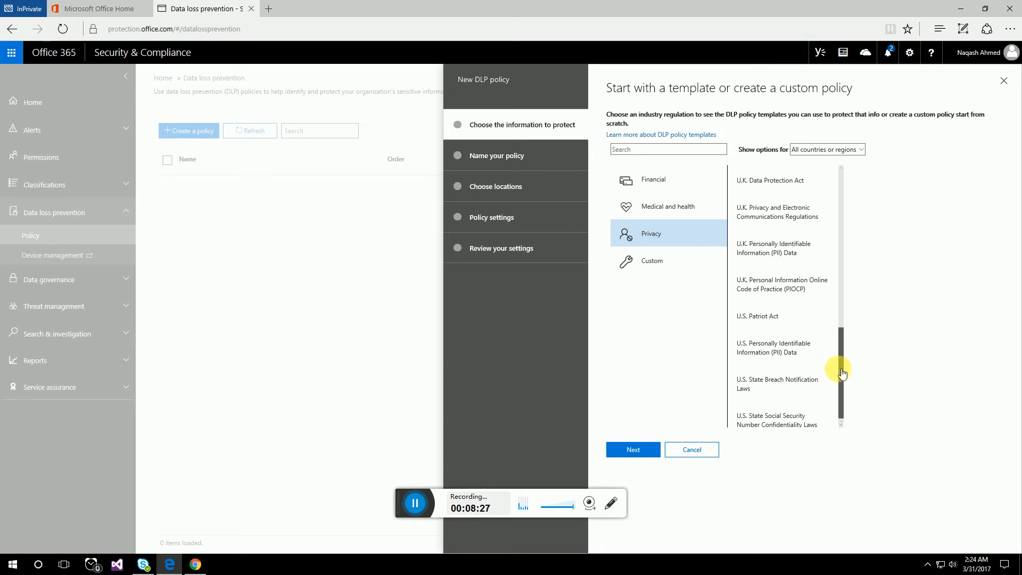
{"action": "scroll", "coordinate": [841, 356], "scroll_direction": "up", "scroll_amount": 1}
{"action": "left_click", "coordinate": [787, 248]}
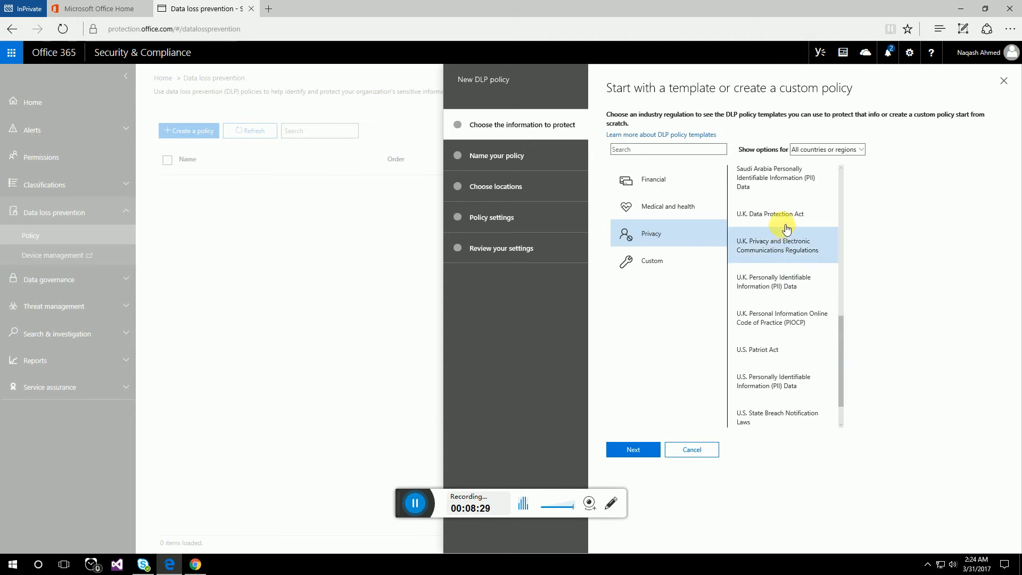
{"action": "left_click", "coordinate": [830, 349]}
{"action": "left_click", "coordinate": [804, 378]}
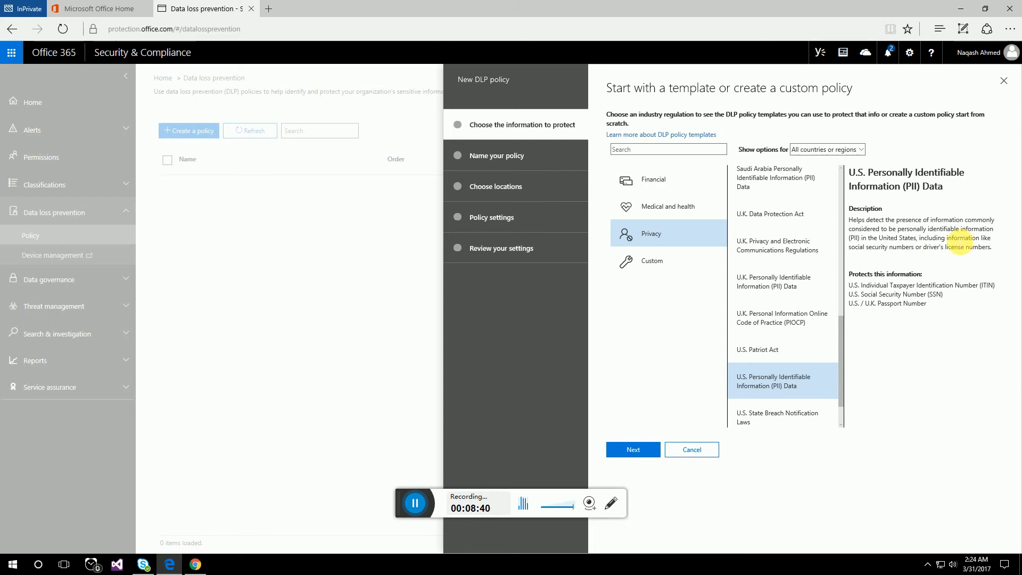
{"action": "left_click_drag", "start_coordinate": [849, 247], "coordinate": [915, 248]}
{"action": "left_click", "coordinate": [930, 251]}
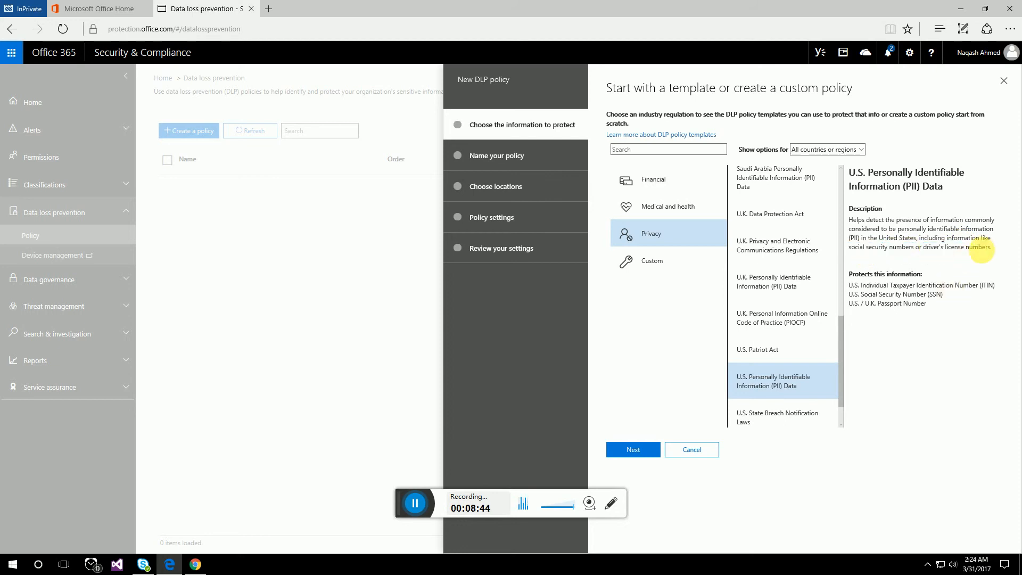
{"action": "mouse_move", "coordinate": [917, 304]}
{"action": "left_mouse_down"}
{"action": "mouse_move", "coordinate": [905, 286]}
{"action": "mouse_move", "coordinate": [858, 284]}
{"action": "mouse_move", "coordinate": [916, 306]}
{"action": "left_mouse_up"}
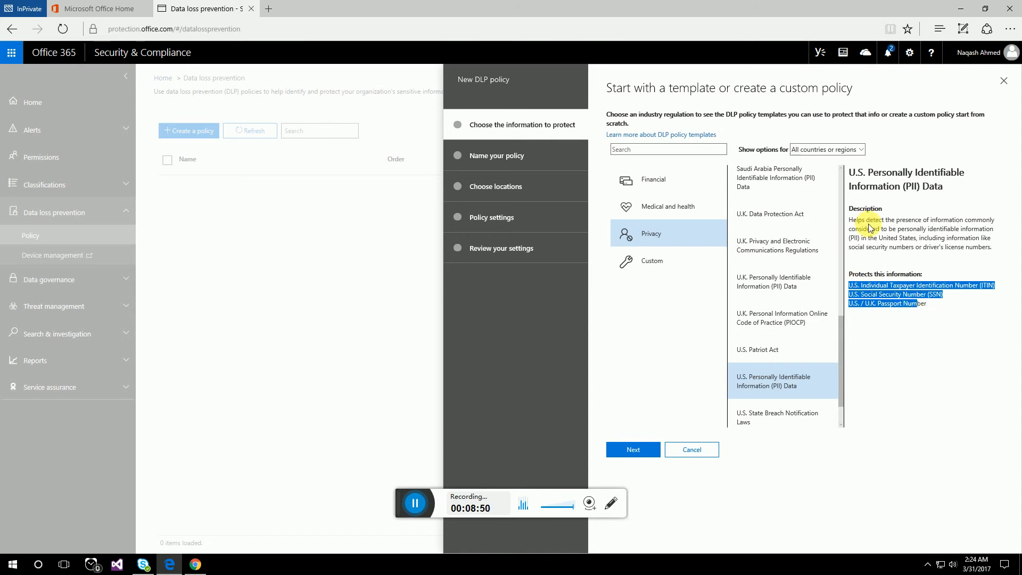
Accept the template and keep the suggested policy name, leaving the description empty
{"action": "left_click", "coordinate": [633, 449]}
{"action": "left_click", "coordinate": [750, 194]}
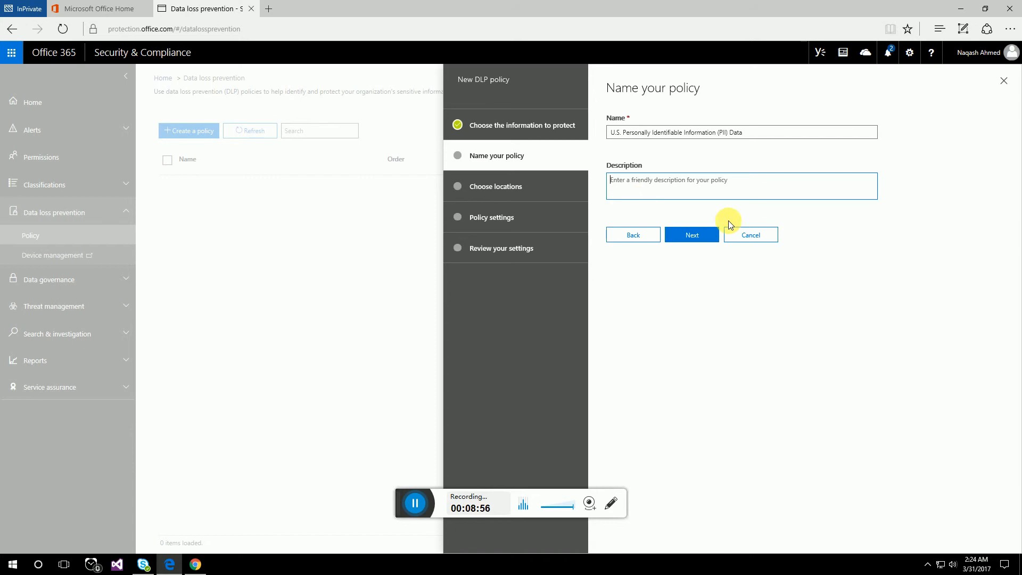
{"action": "left_click", "coordinate": [705, 233]}
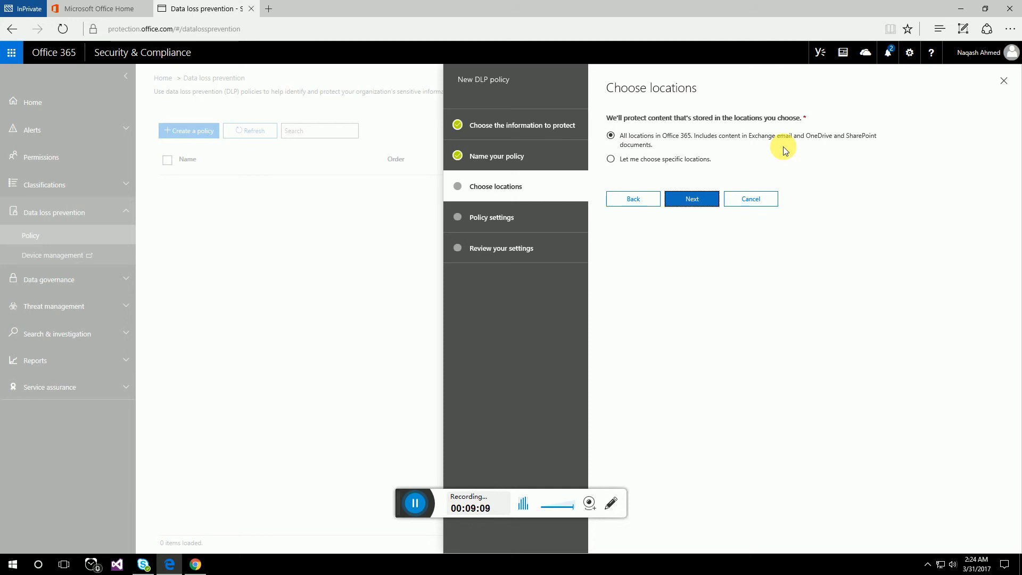
Apply the policy to all locations in Office 365, including Exchange email, OneDrive and SharePoint documents
{"action": "left_click_drag", "start_coordinate": [663, 140], "coordinate": [741, 144]}
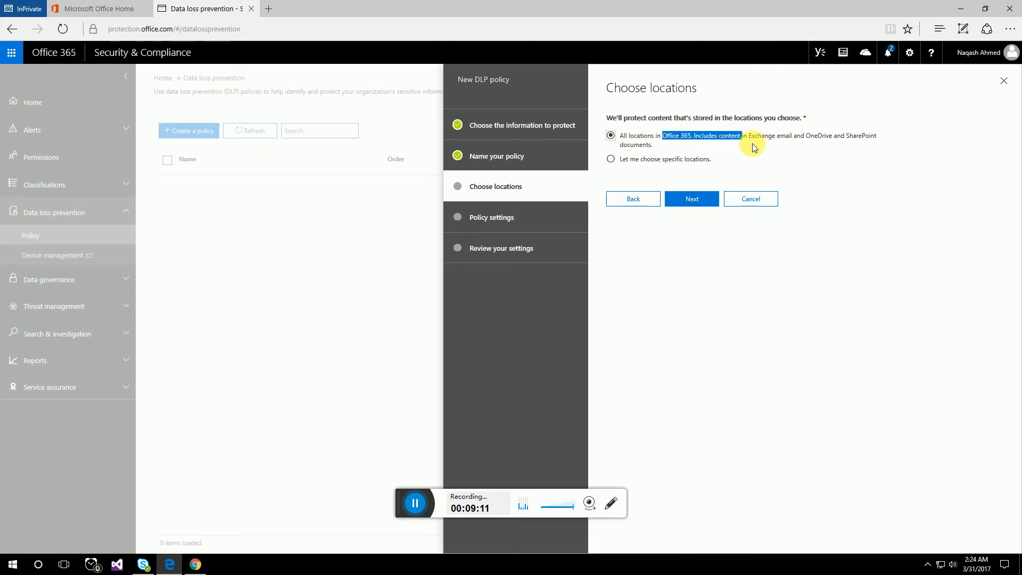
{"action": "left_click", "coordinate": [793, 143]}
{"action": "left_click", "coordinate": [791, 141]}
{"action": "left_click_drag", "start_coordinate": [785, 137], "coordinate": [789, 136]}
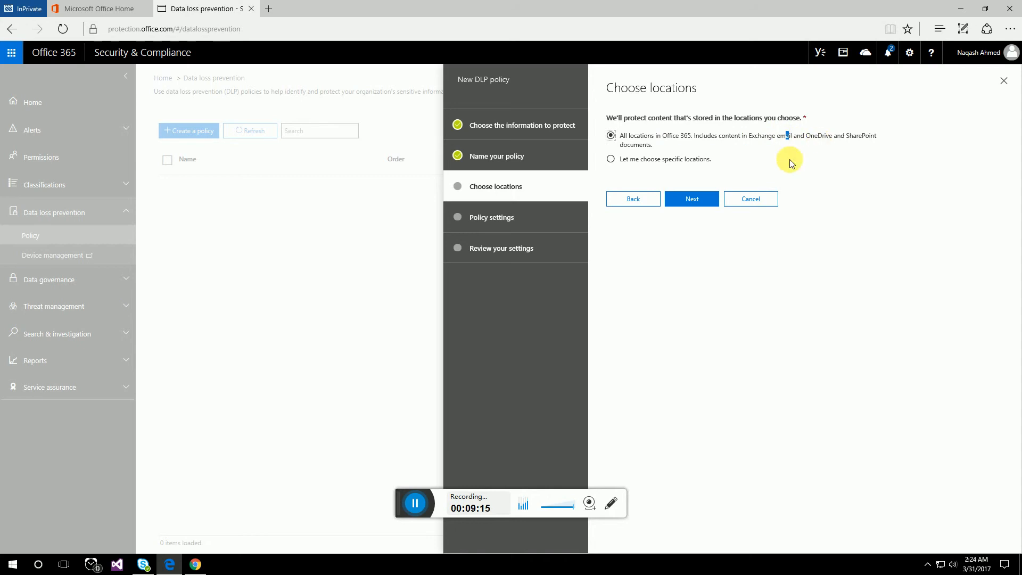
{"action": "left_click", "coordinate": [708, 199]}
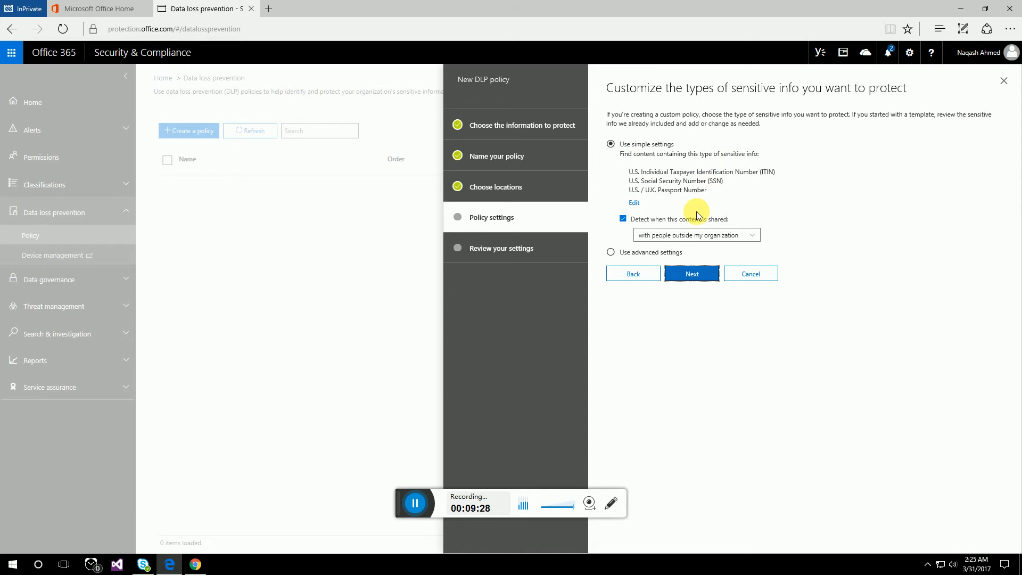
Keep simple detection of content shared outside the organization, and block people from sharing and restrict access to shared content
{"action": "left_click", "coordinate": [702, 274]}
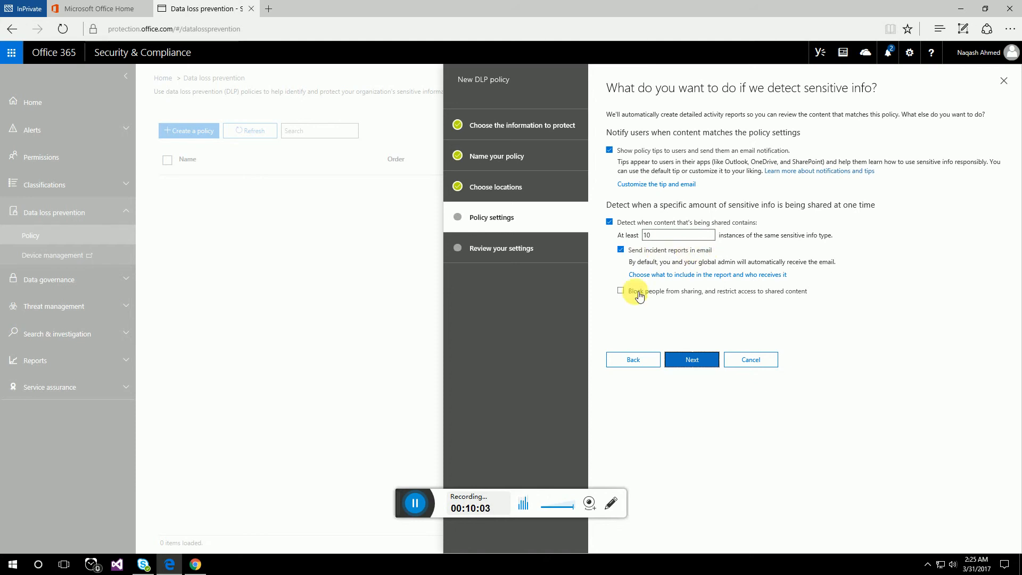
{"action": "left_click", "coordinate": [621, 291]}
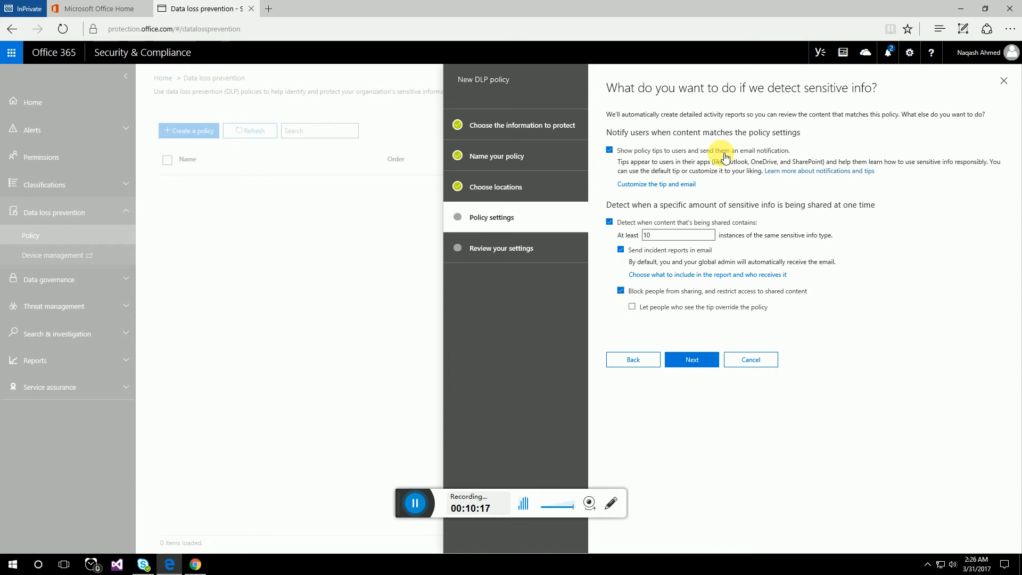
{"action": "left_click", "coordinate": [692, 359]}
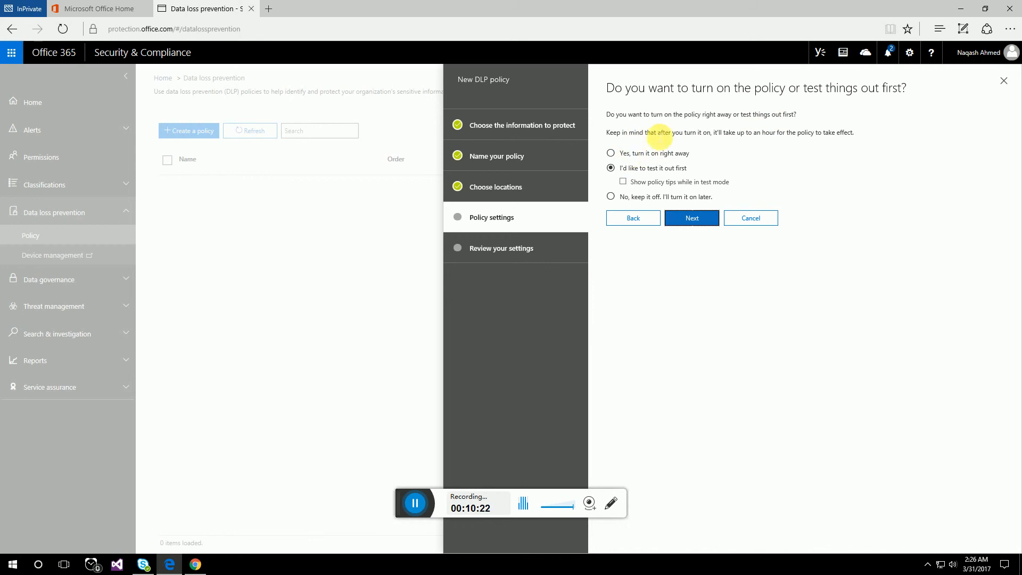
Set the policy to stay off after creation and continue to the settings review
{"action": "left_click", "coordinate": [613, 152]}
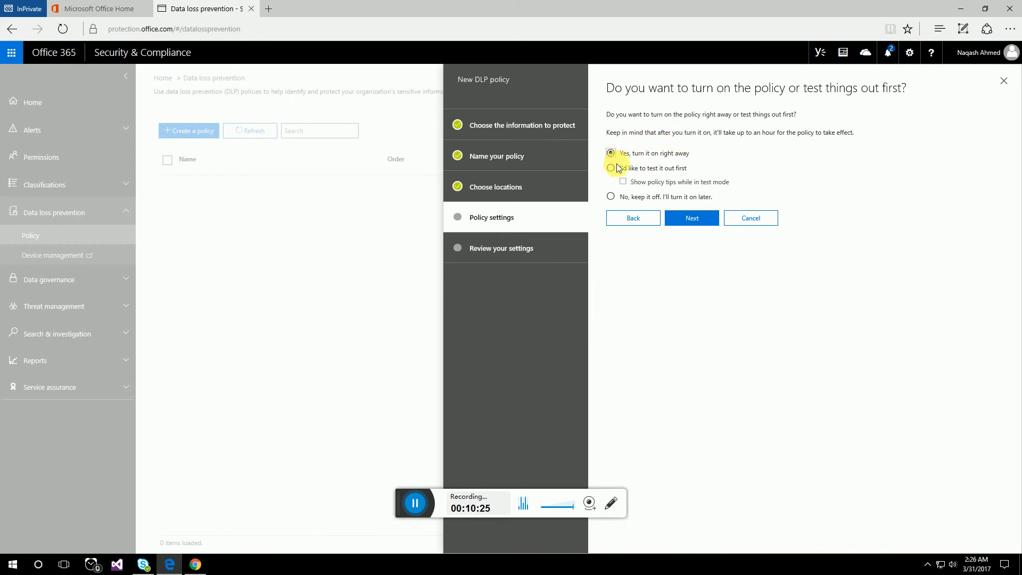
{"action": "left_click", "coordinate": [610, 170]}
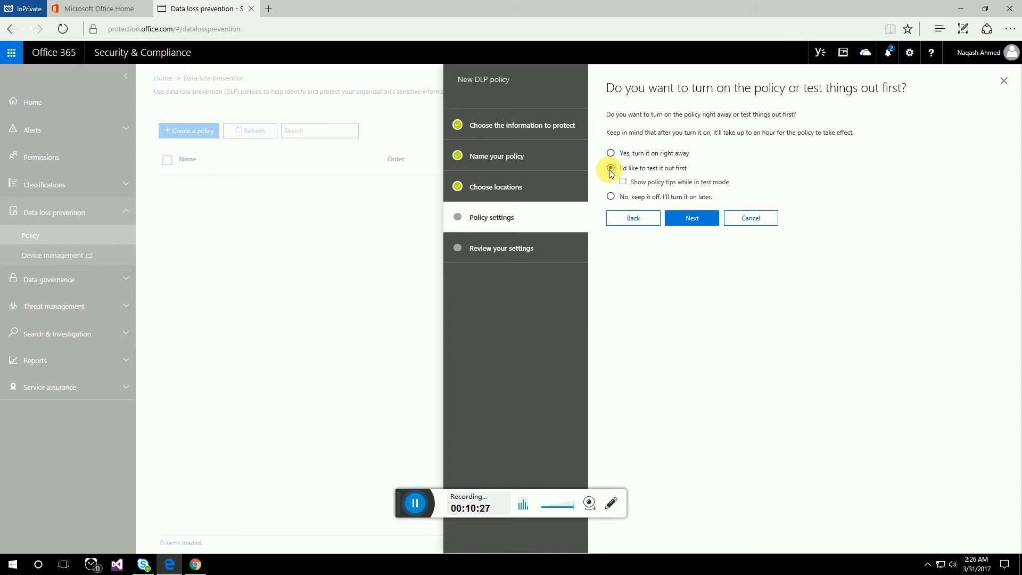
{"action": "left_click", "coordinate": [611, 198]}
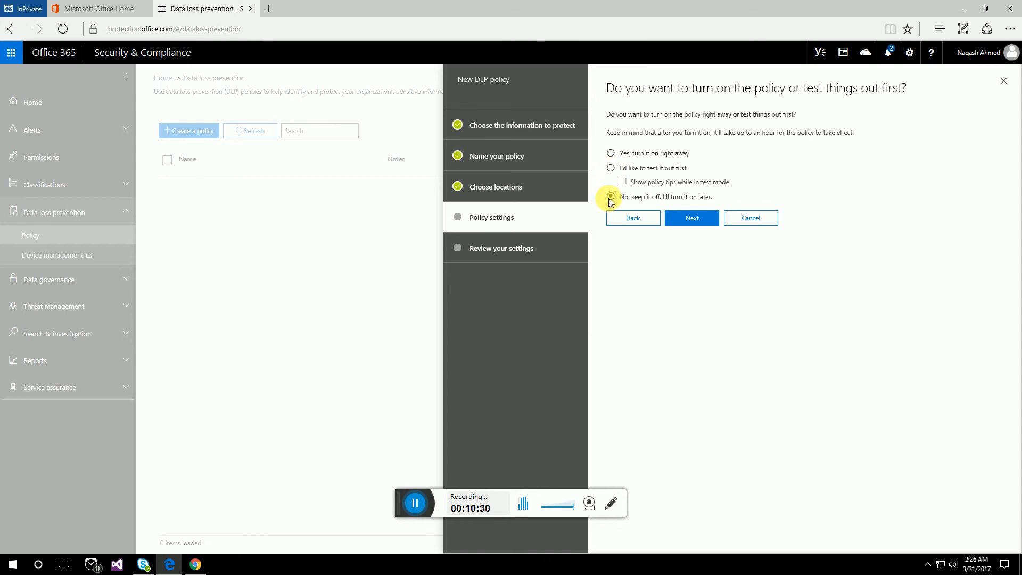
{"action": "left_click", "coordinate": [689, 218]}
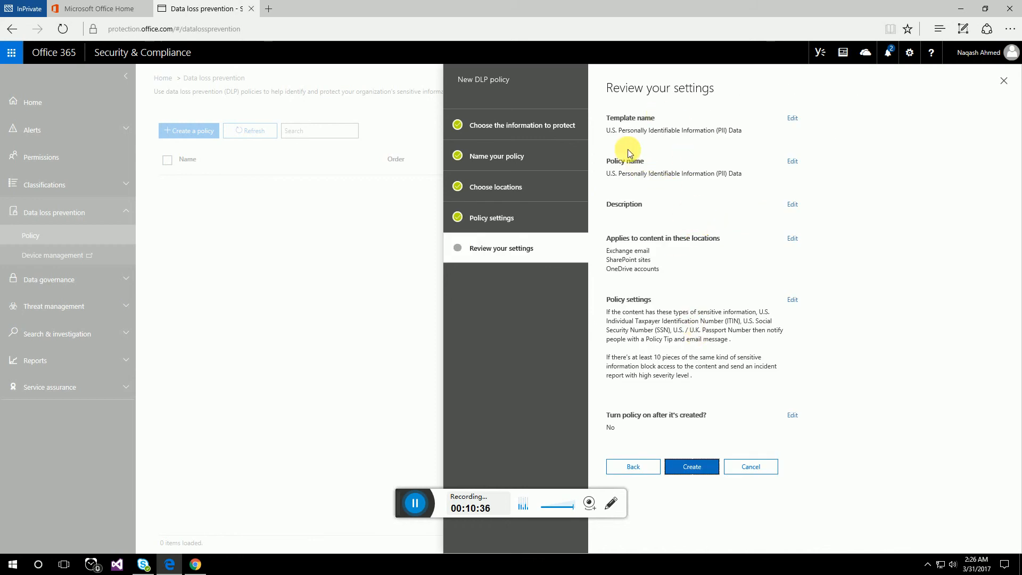
Review the template and policy names, create the U.S. PII DLP policy, and close its details
{"action": "left_click_drag", "start_coordinate": [610, 135], "coordinate": [748, 141]}
{"action": "left_click_drag", "start_coordinate": [618, 176], "coordinate": [739, 182]}
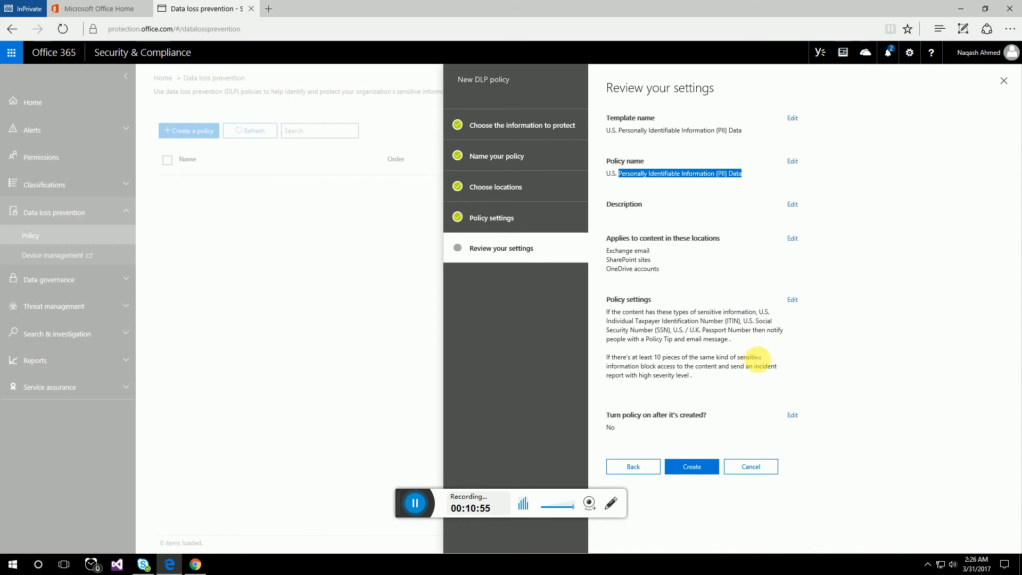
{"action": "left_click", "coordinate": [692, 469]}
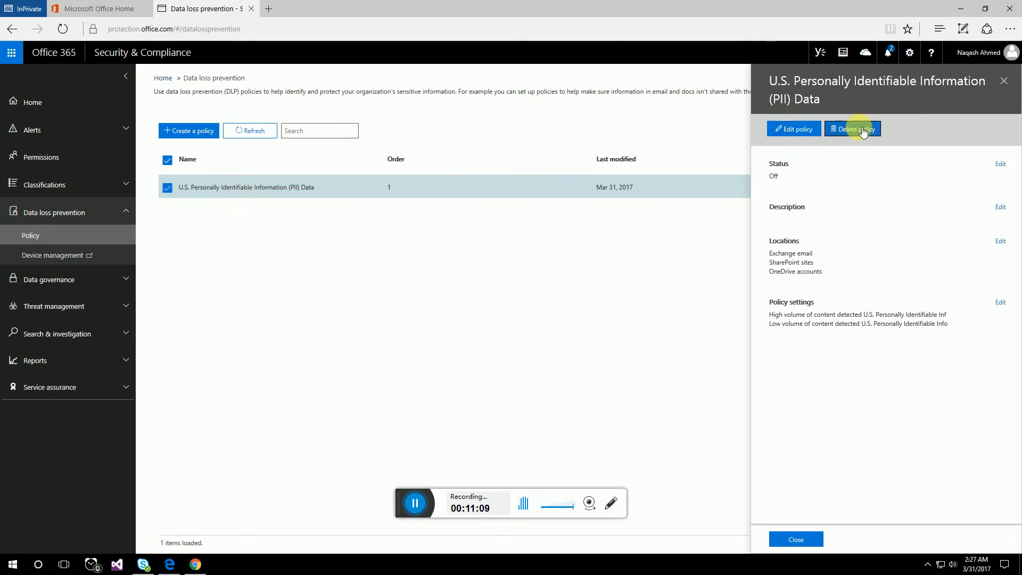
{"action": "left_click", "coordinate": [795, 539]}
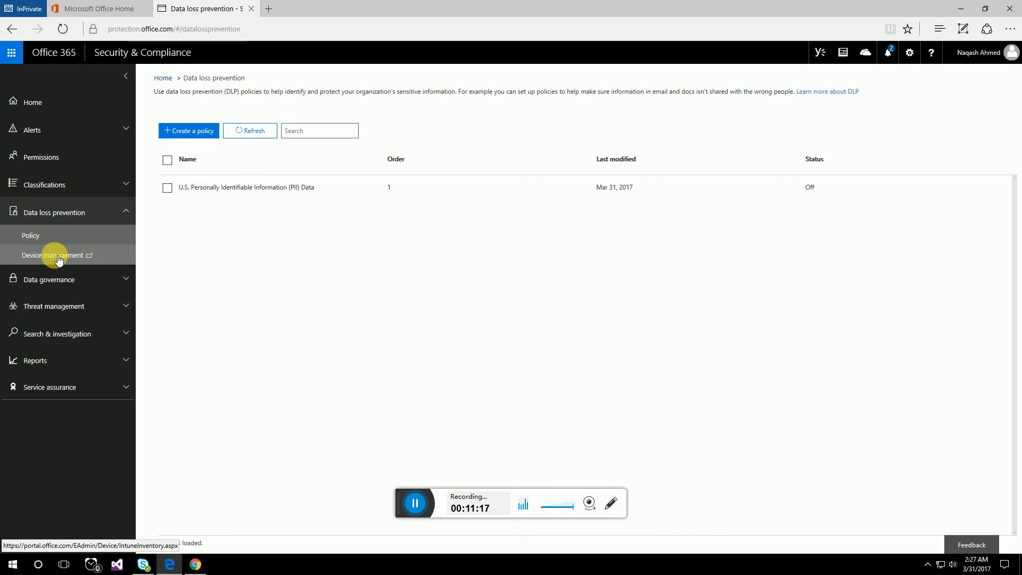
Open the data governance Import page and go to the Import service for Office 365
{"action": "left_click", "coordinate": [125, 283]}
{"action": "left_click", "coordinate": [38, 311]}
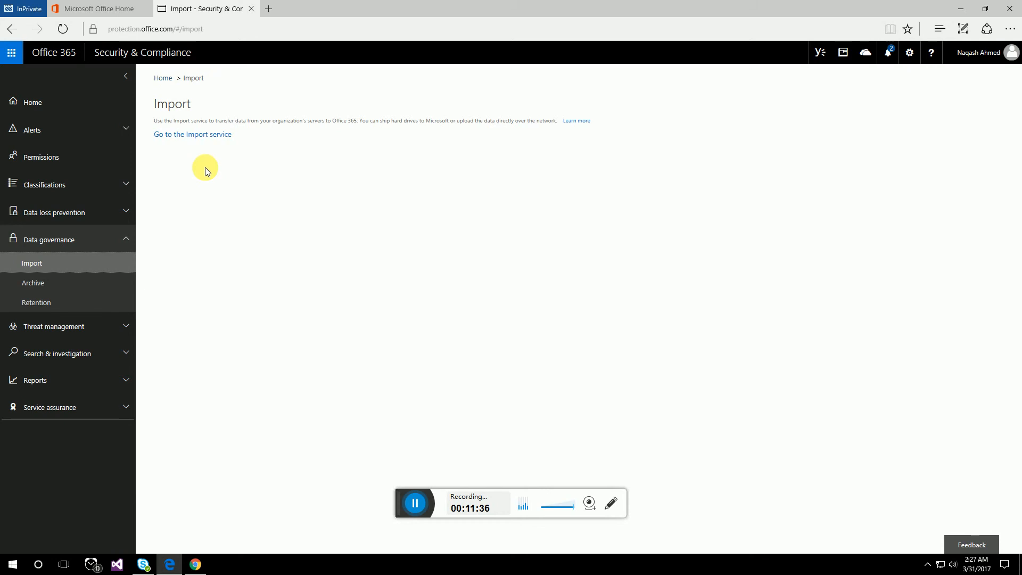
{"action": "left_click", "coordinate": [199, 136]}
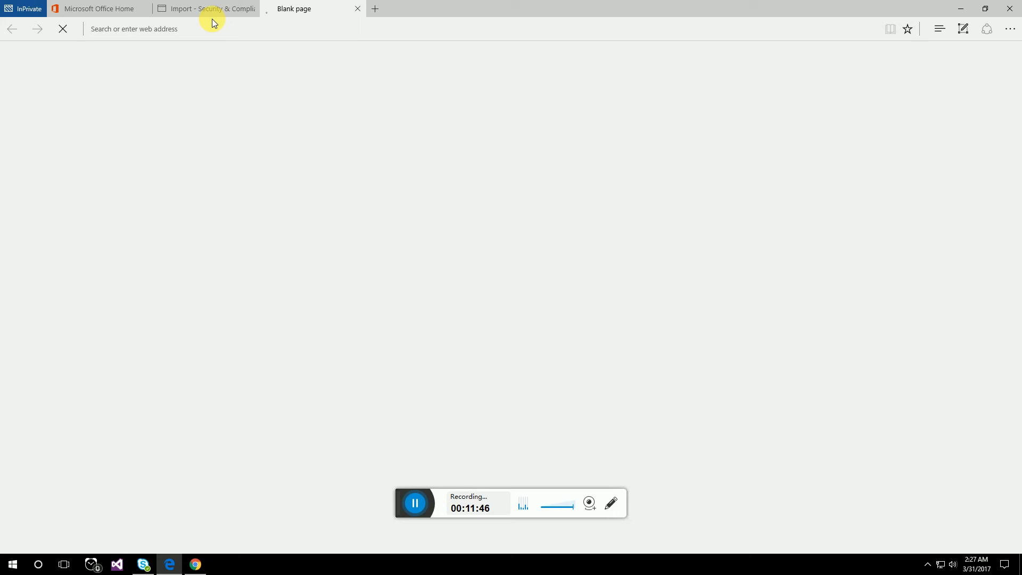
{"action": "left_click", "coordinate": [184, 8]}
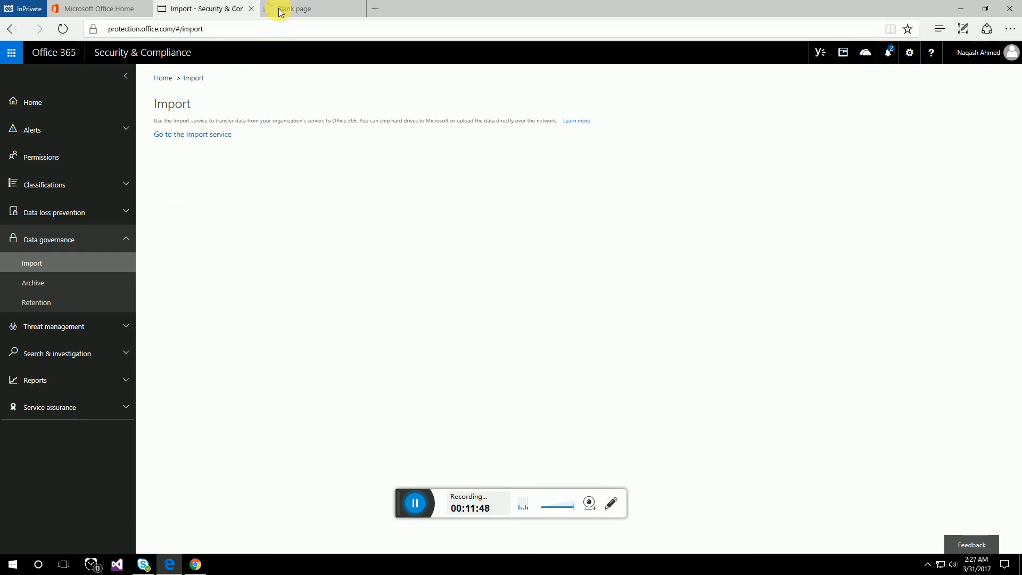
{"action": "left_click", "coordinate": [278, 8]}
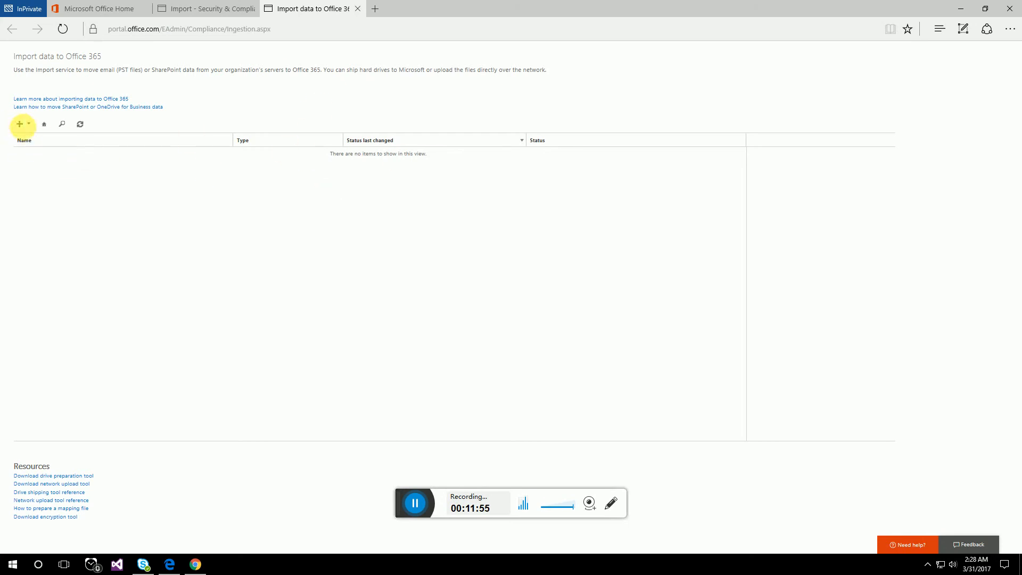
Examine the available import job types, including PST and SharePoint or OneDrive uploads, and leave the Import service
{"action": "left_click", "coordinate": [20, 124]}
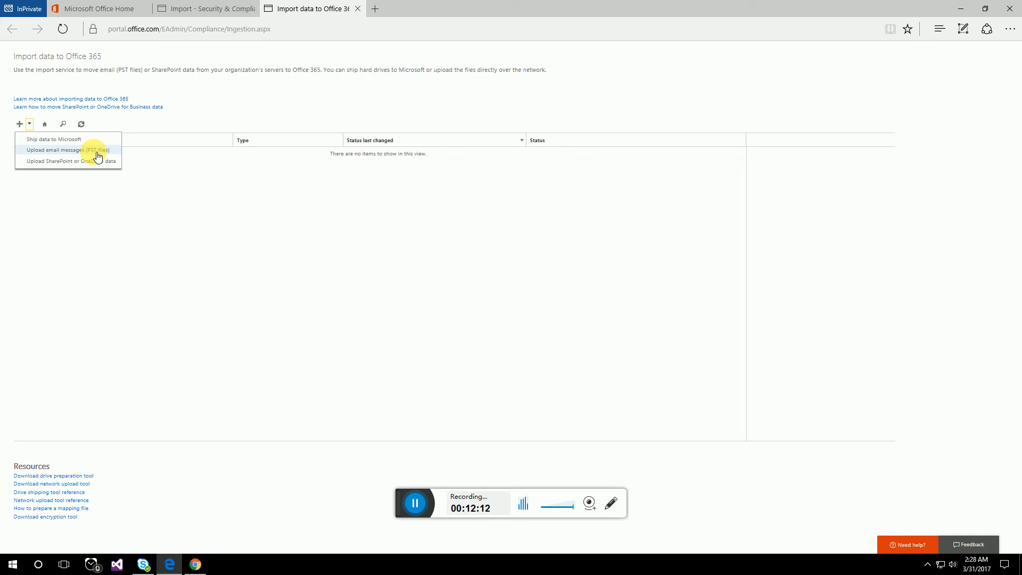
{"action": "left_click", "coordinate": [69, 162]}
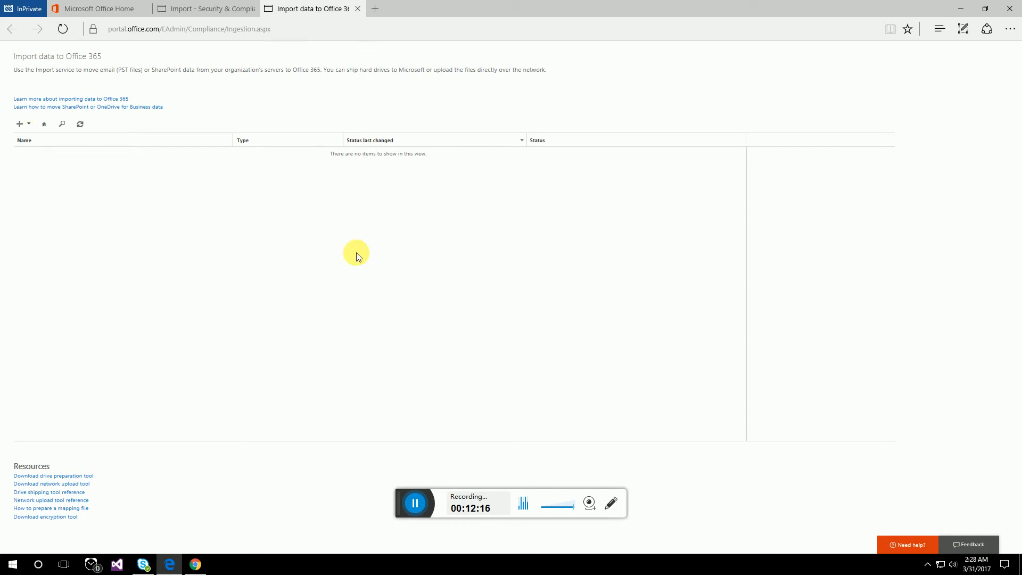
{"action": "left_click", "coordinate": [358, 8]}
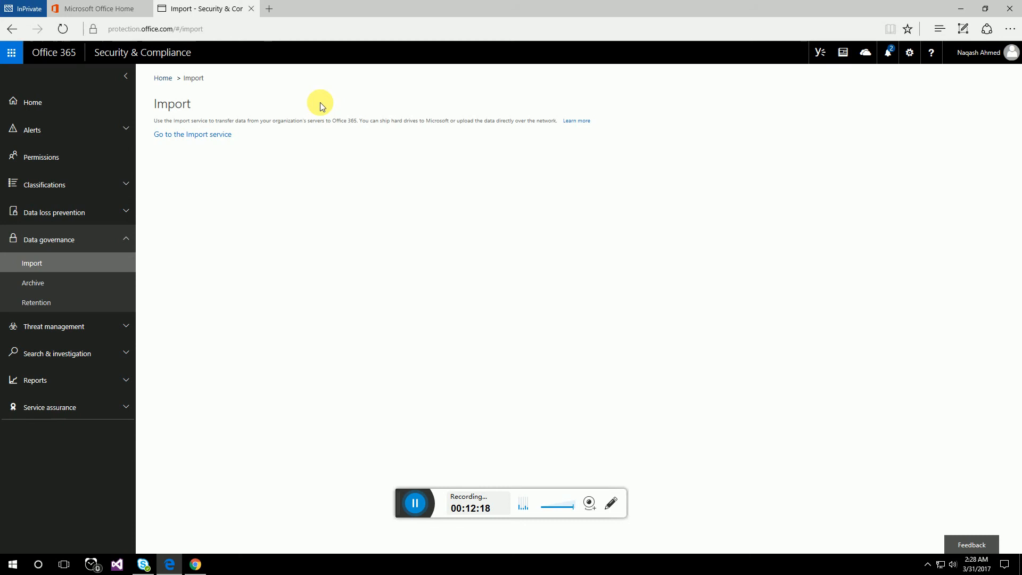
Open the data governance Archive page and inspect a user's archive mailbox status and mailbox usage
{"action": "left_click", "coordinate": [33, 282]}
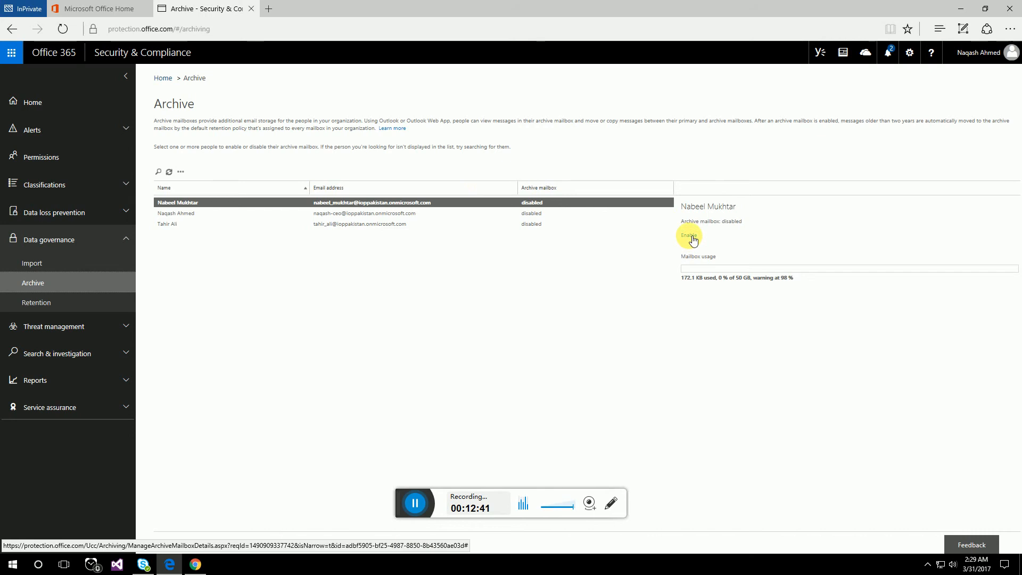
{"action": "left_click", "coordinate": [187, 213]}
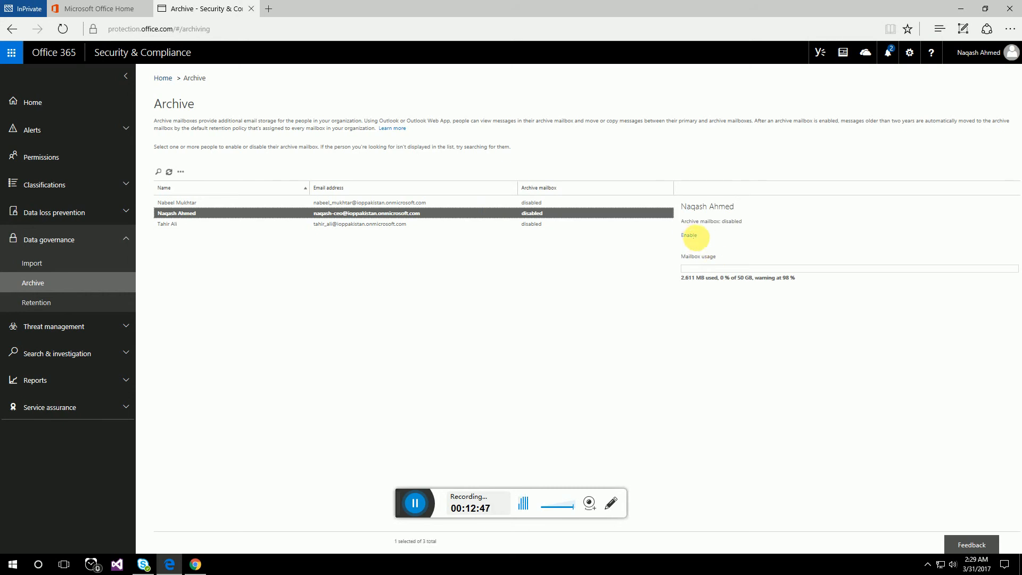
{"action": "left_click_drag", "start_coordinate": [681, 278], "coordinate": [816, 285]}
{"action": "left_click", "coordinate": [768, 283]}
{"action": "left_click", "coordinate": [680, 278]}
{"action": "left_click", "coordinate": [816, 285]}
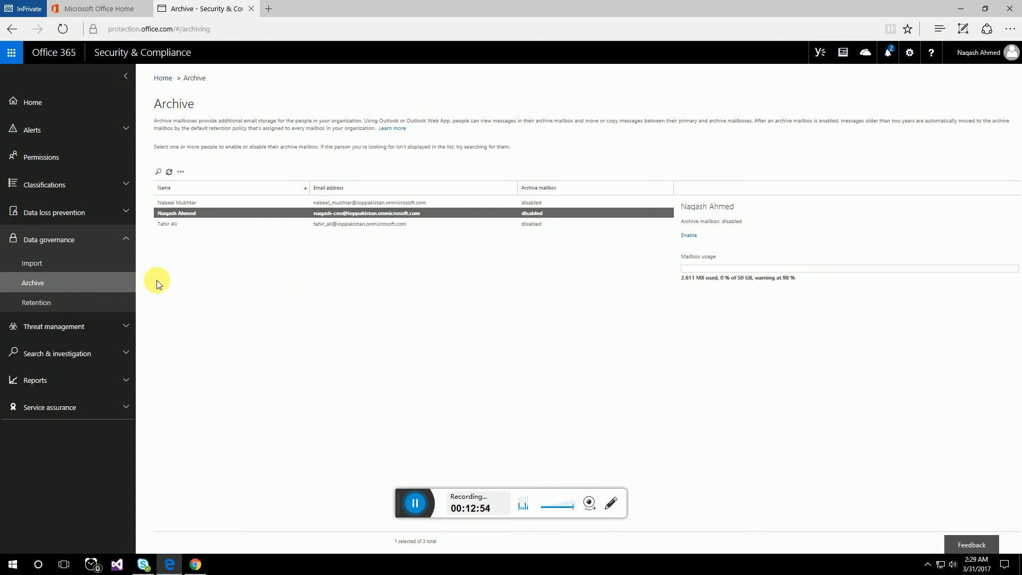
Open the retention tags for mailboxes from the Retention page and open the 1 Week Delete tag for editing
{"action": "left_click", "coordinate": [41, 304]}
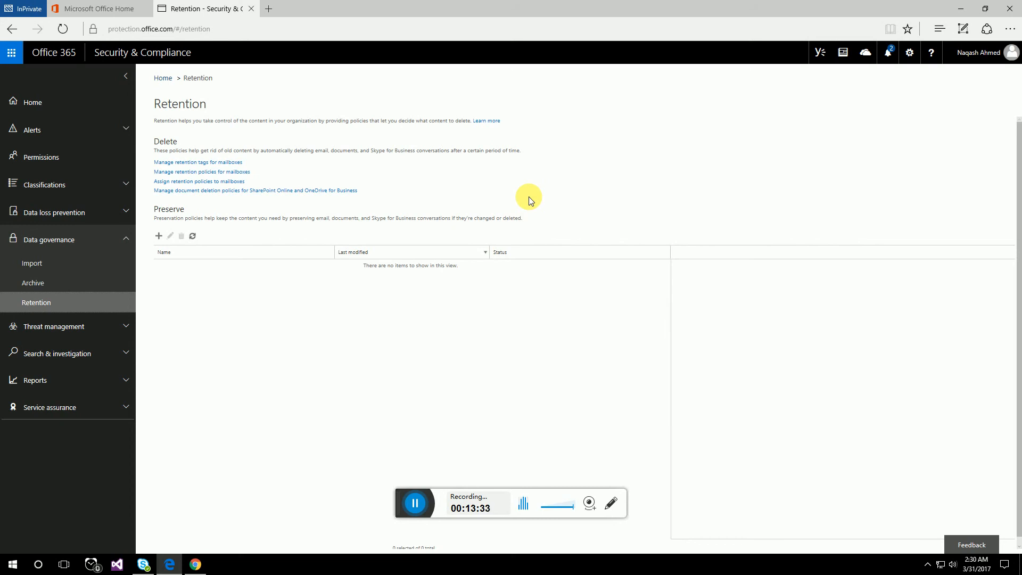
{"action": "left_click", "coordinate": [178, 168]}
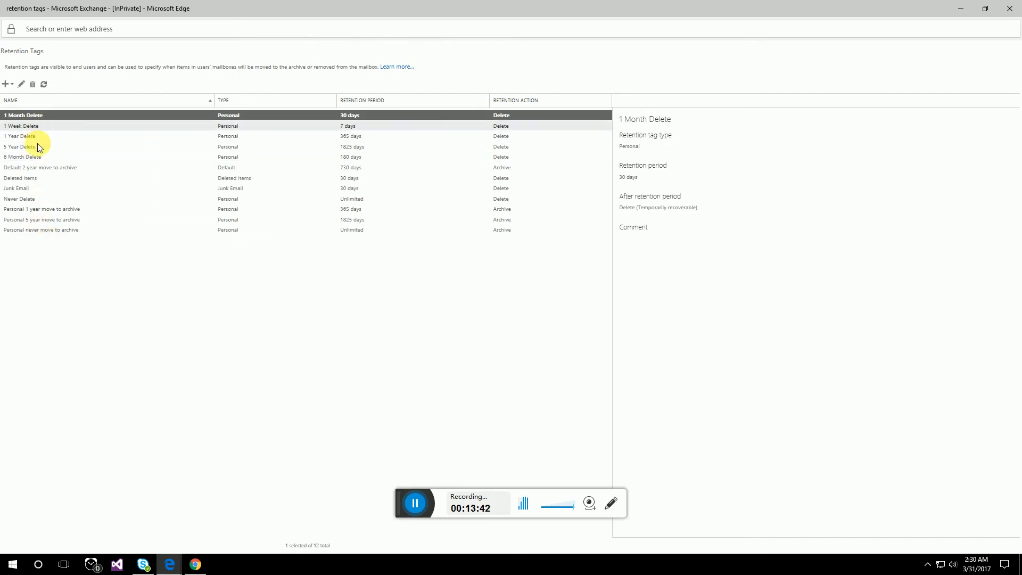
{"action": "left_click", "coordinate": [15, 126]}
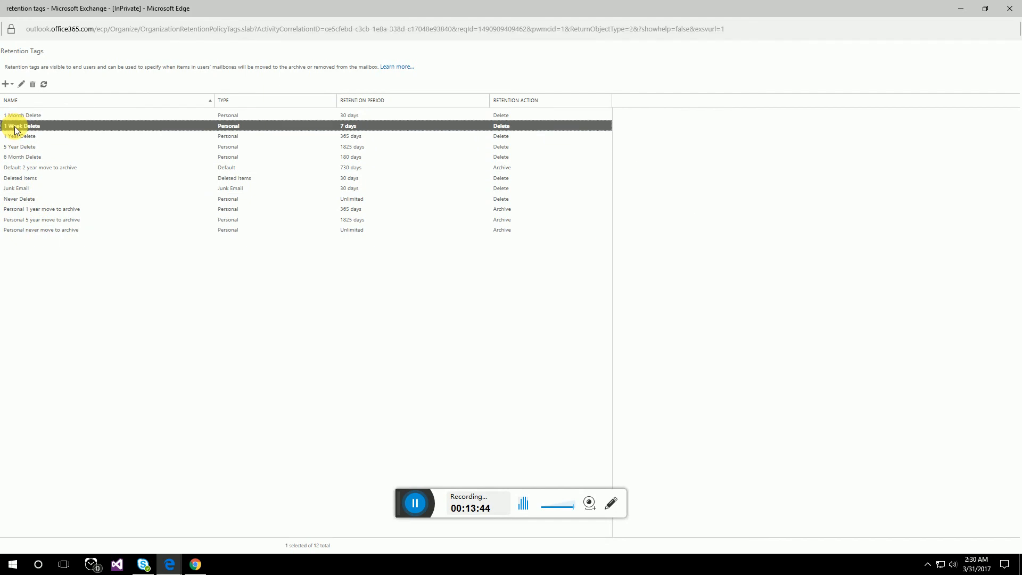
{"action": "left_click", "coordinate": [22, 85]}
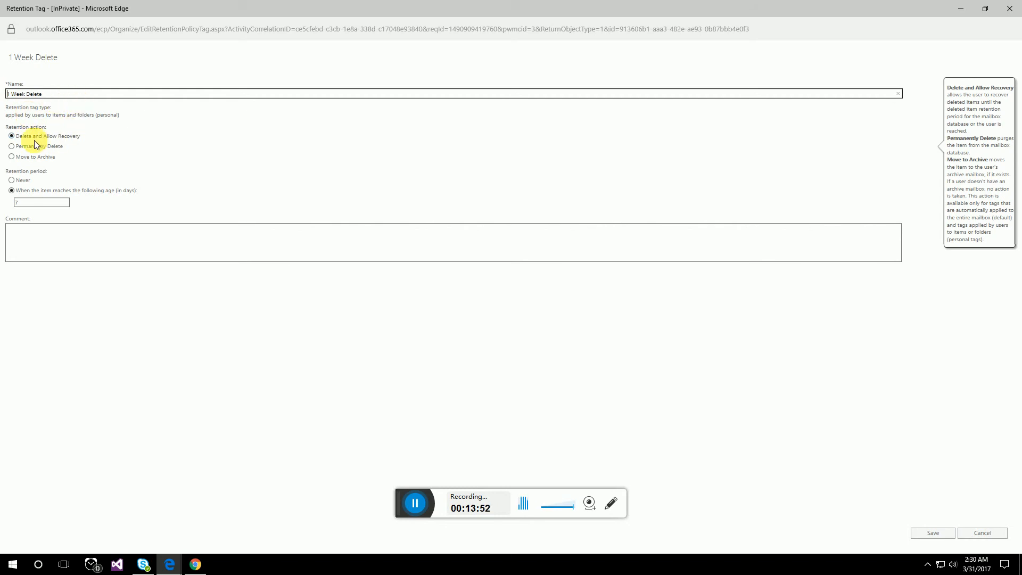
Try the Permanently Delete and Move to Archive retention actions on the 1 Week Delete tag, discard the edit and close the retention tags
{"action": "left_click", "coordinate": [11, 146]}
{"action": "left_click", "coordinate": [11, 137]}
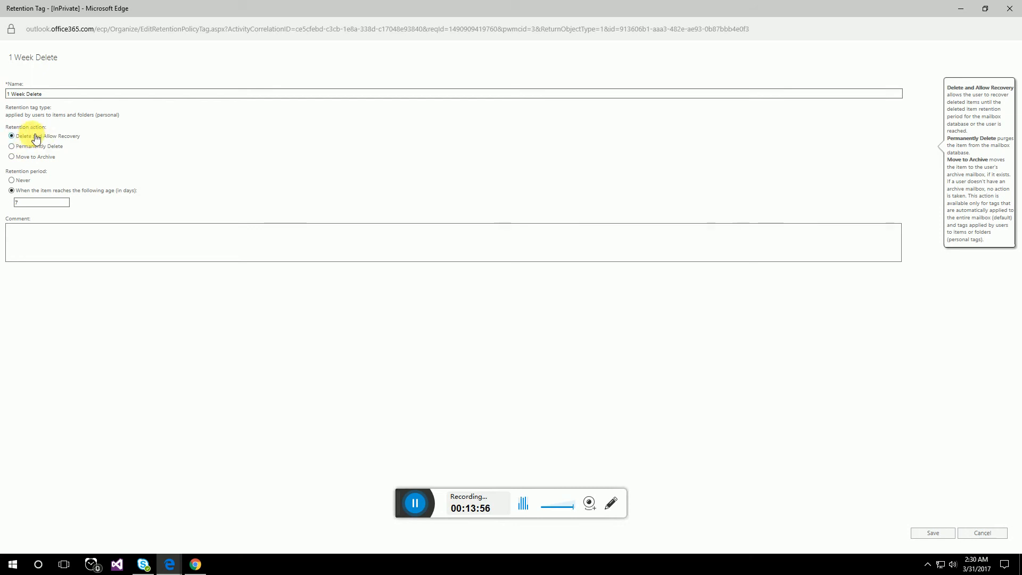
{"action": "left_click", "coordinate": [33, 203]}
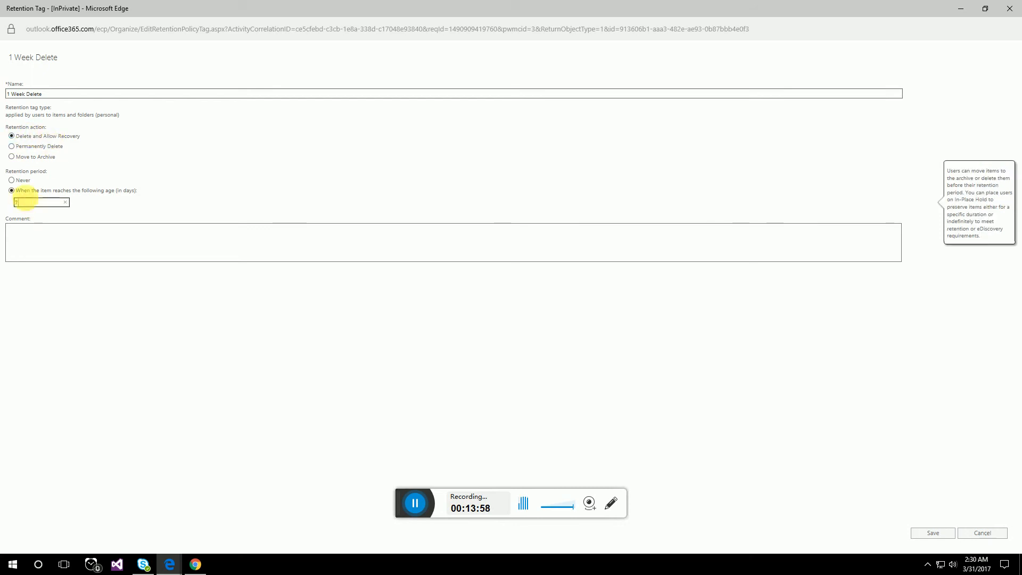
{"action": "left_click_drag", "start_coordinate": [25, 205], "coordinate": [10, 200]}
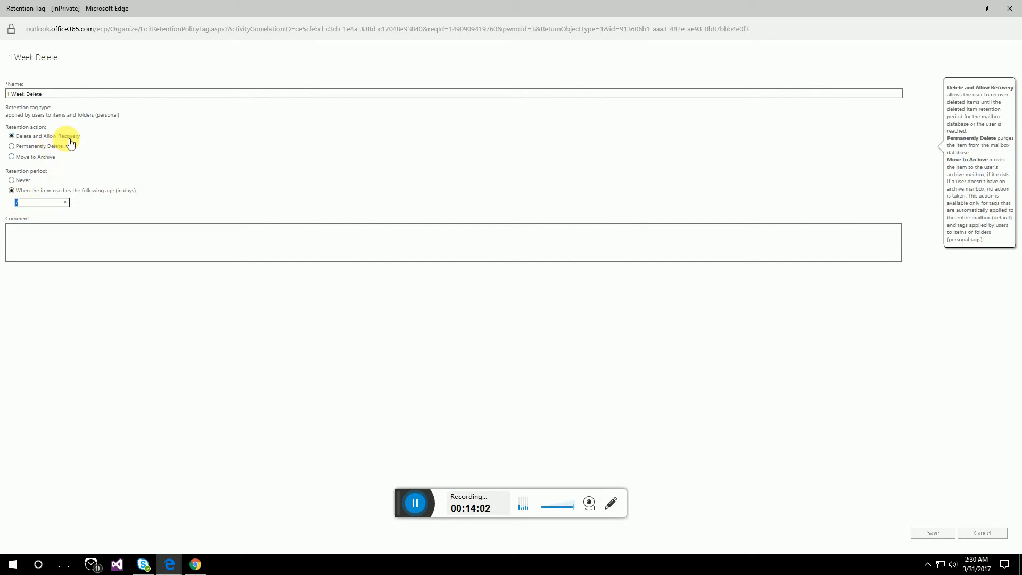
{"action": "left_click", "coordinate": [12, 157]}
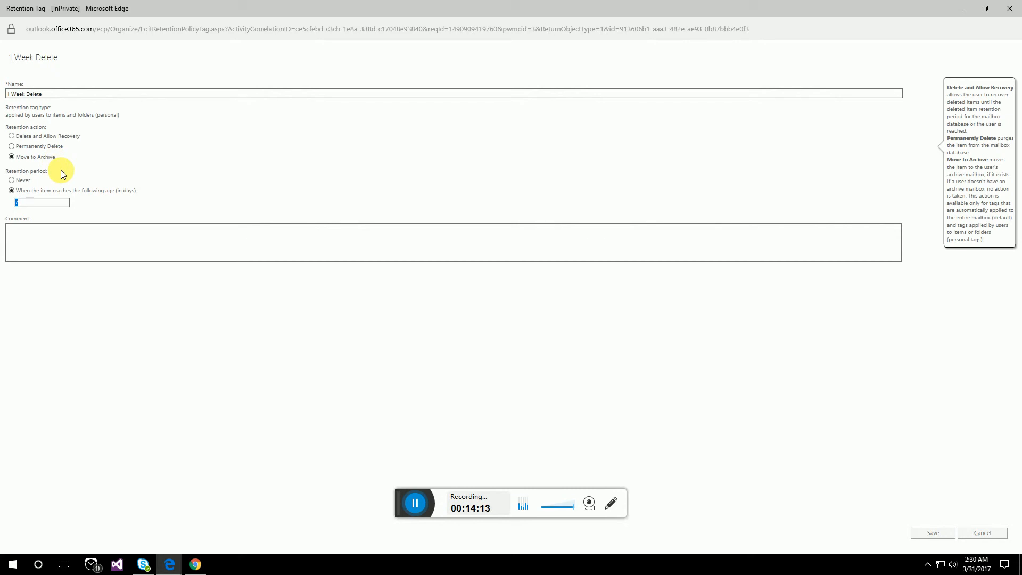
{"action": "left_click", "coordinate": [1009, 8]}
{"action": "left_click", "coordinate": [450, 322]}
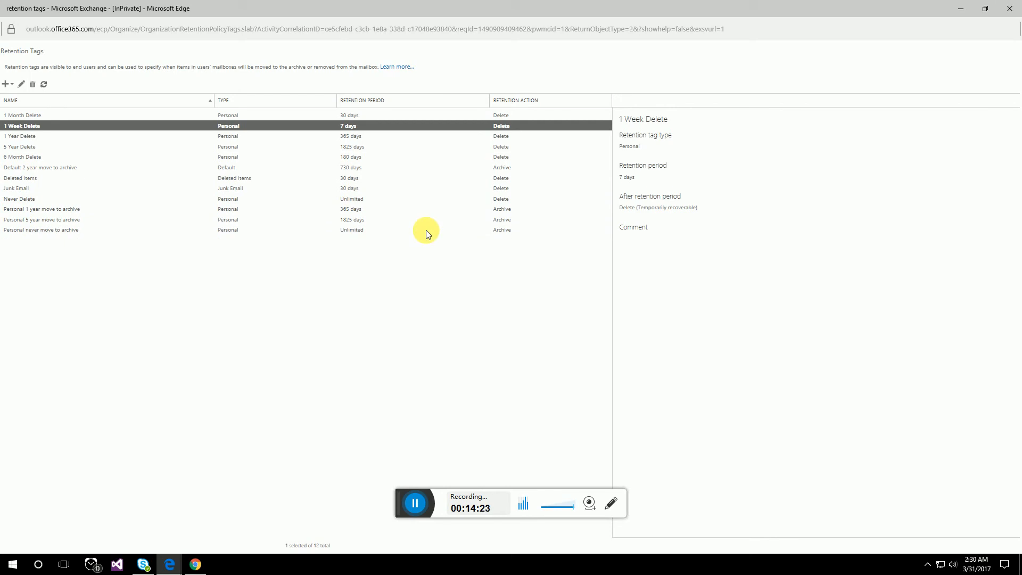
{"action": "left_click", "coordinate": [1009, 9]}
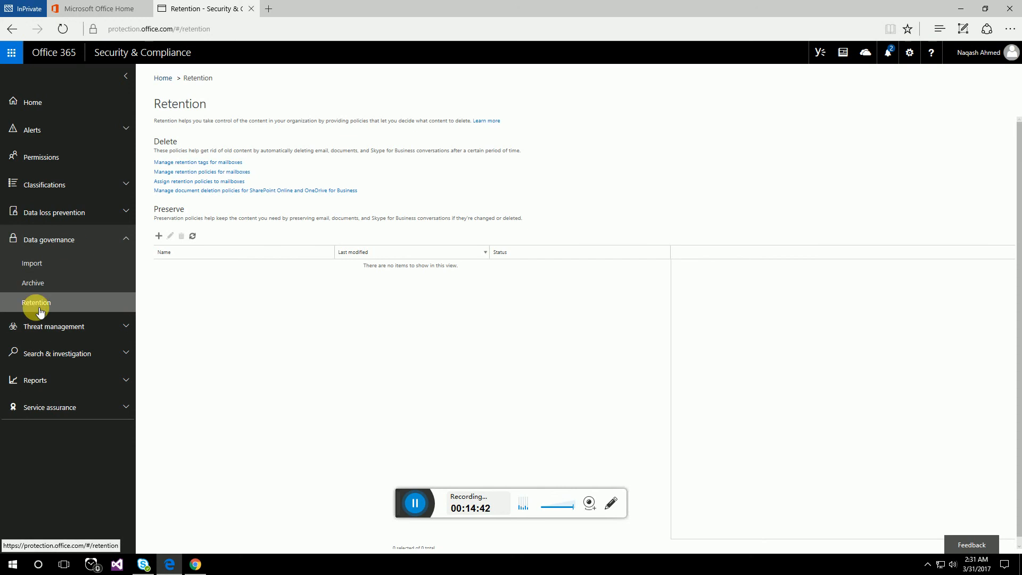
Open mail filtering under threat management and review the standard anti-spam settings and the custom default spam filter policy
{"action": "left_click", "coordinate": [115, 326]}
{"action": "left_click", "coordinate": [60, 353]}
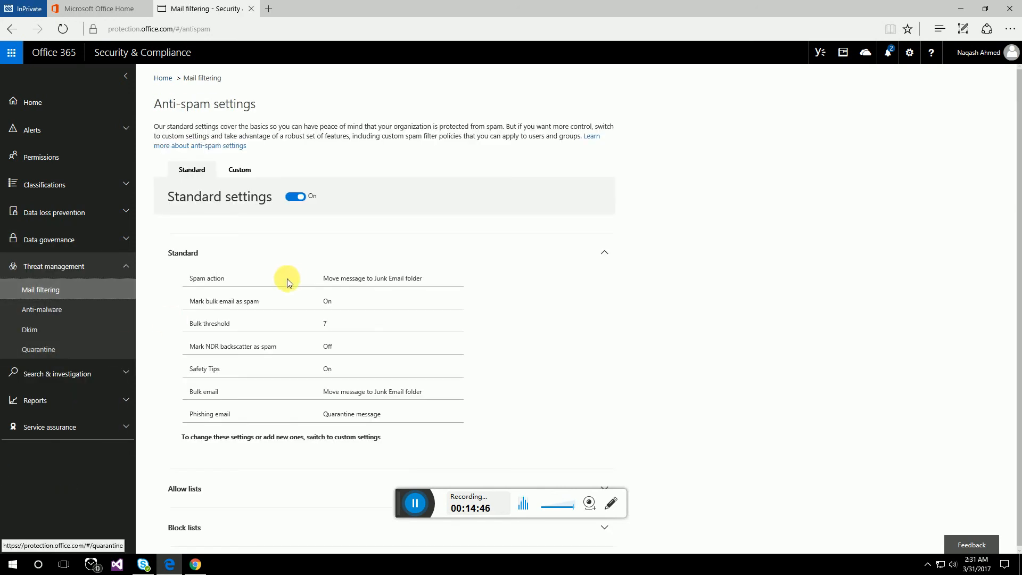
{"action": "scroll", "coordinate": [274, 250], "scroll_direction": "down", "scroll_amount": 1}
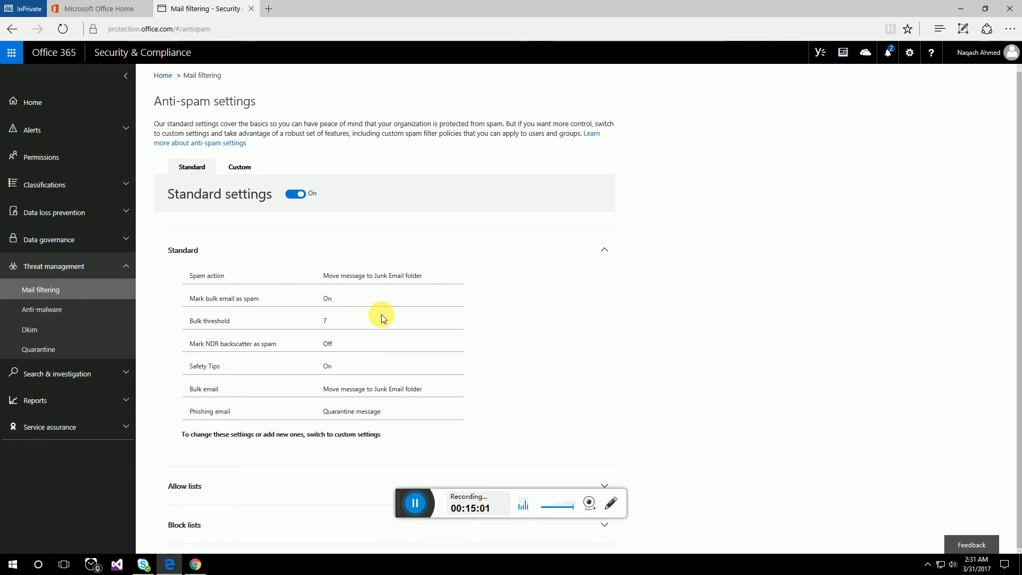
{"action": "left_click", "coordinate": [239, 165]}
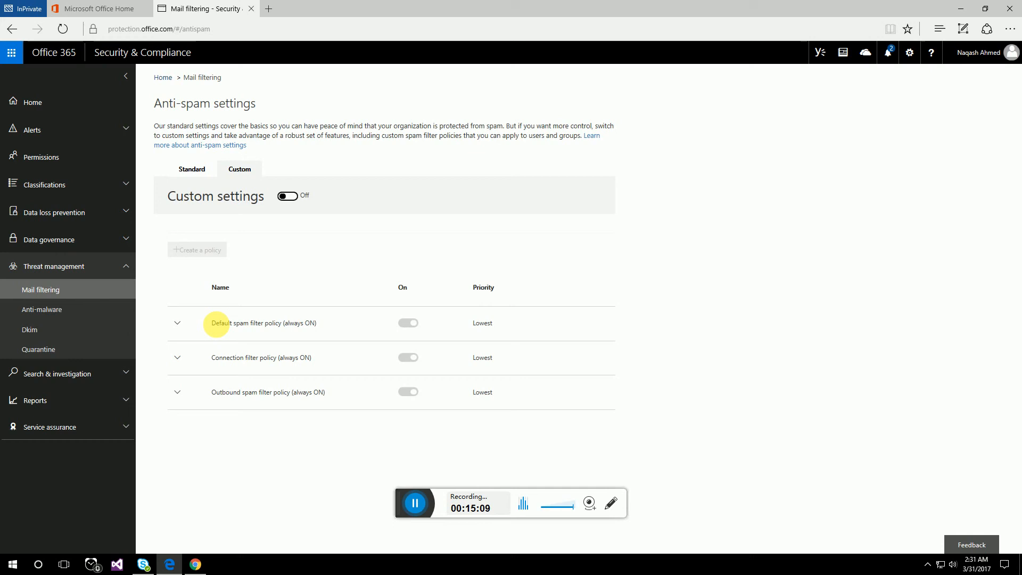
{"action": "left_click", "coordinate": [181, 321]}
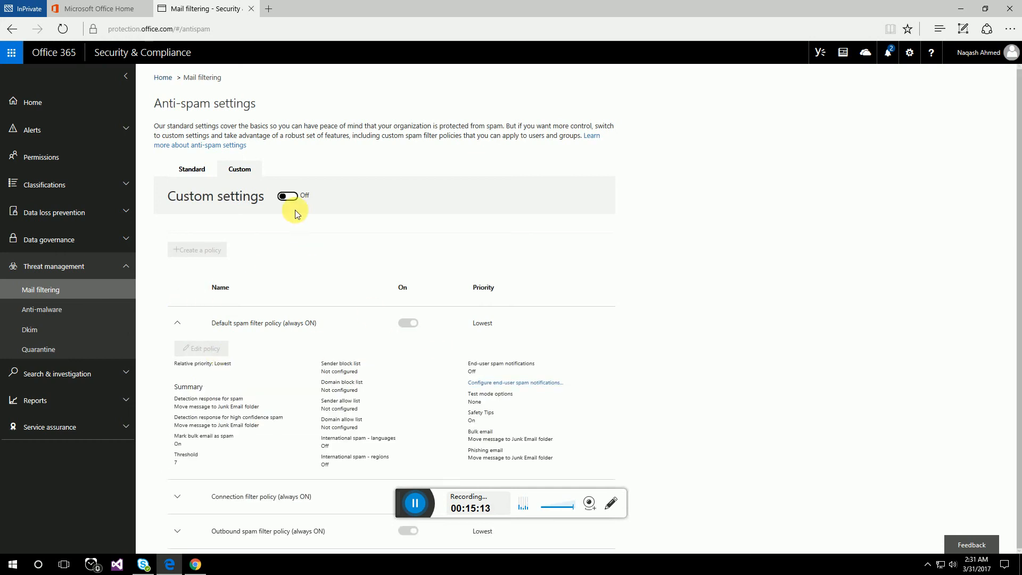
Turn on custom anti-spam settings and open the default spam filter policy's spam and bulk actions for editing
{"action": "left_click", "coordinate": [289, 196]}
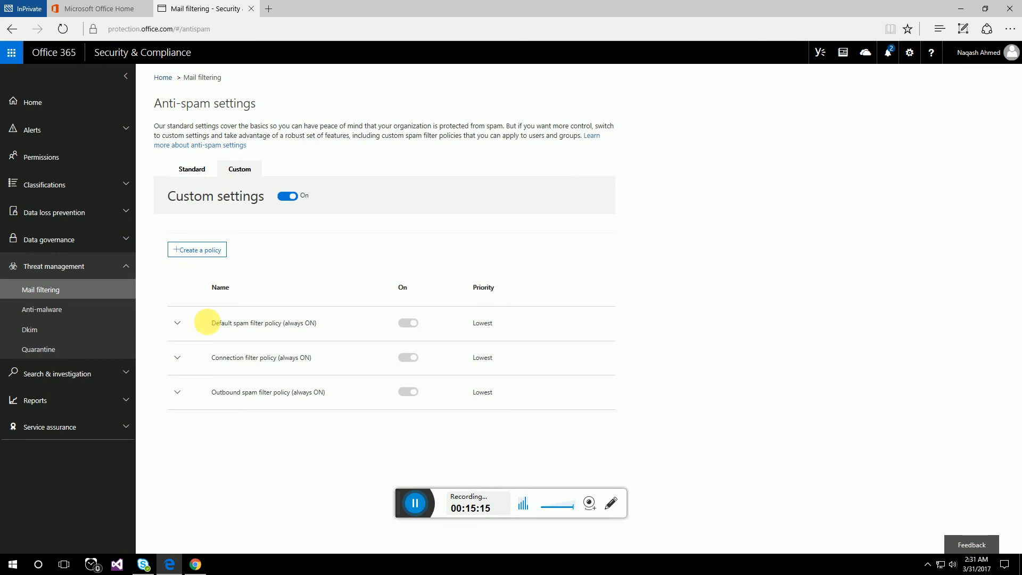
{"action": "left_click", "coordinate": [178, 325]}
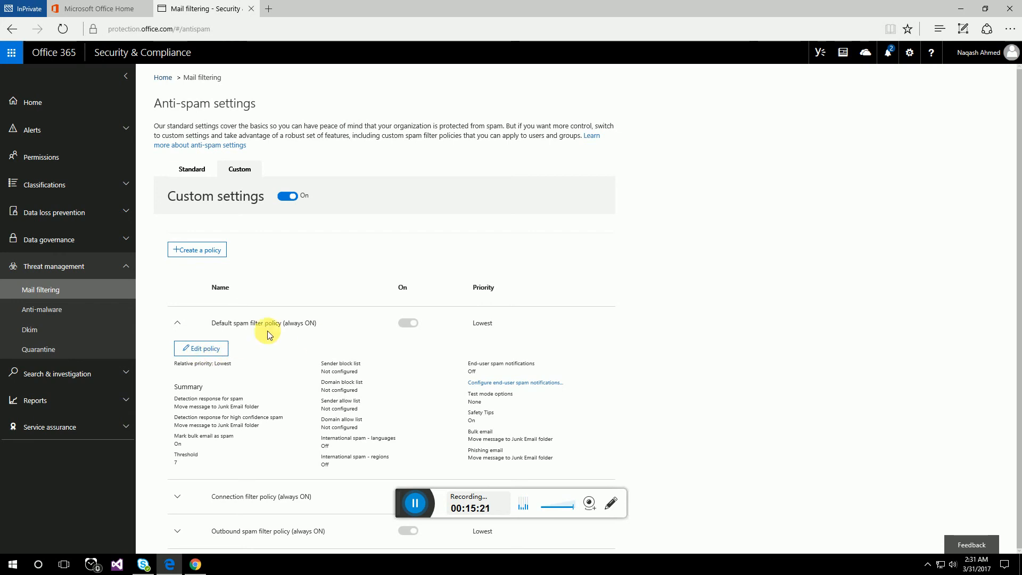
{"action": "left_click", "coordinate": [200, 353]}
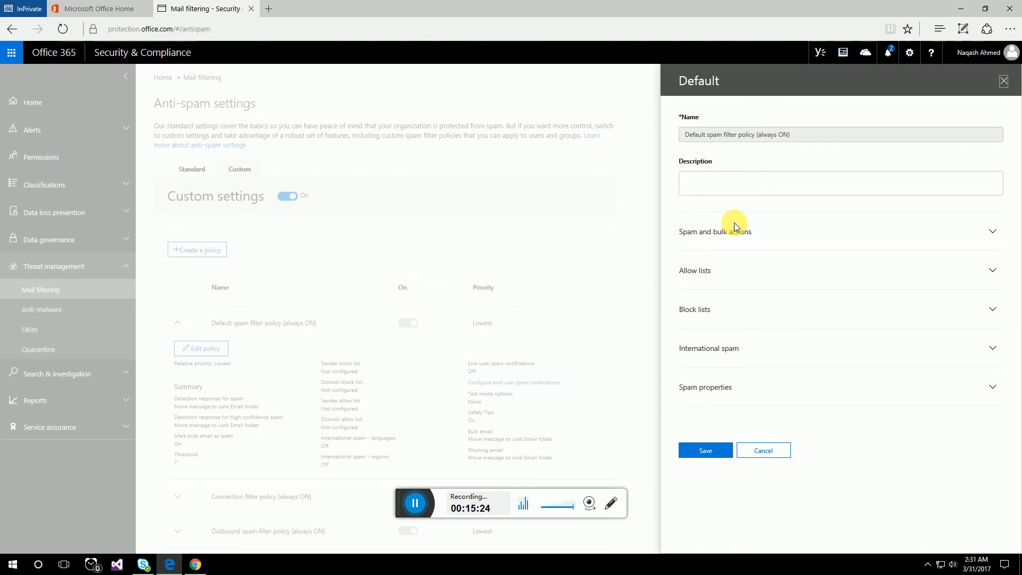
{"action": "left_click", "coordinate": [994, 238]}
{"action": "scroll", "coordinate": [711, 256], "scroll_direction": "down", "scroll_amount": 2}
{"action": "scroll", "coordinate": [714, 257], "scroll_direction": "up", "scroll_amount": 2}
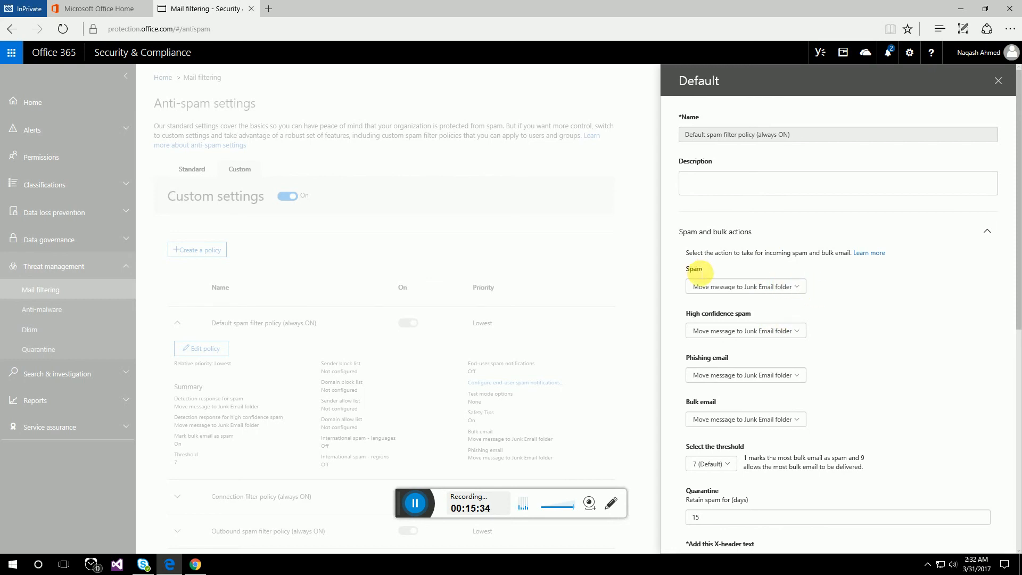
Set the default policy's spam action to Add X-header and its high confidence spam action to Delete message
{"action": "left_click", "coordinate": [799, 288]}
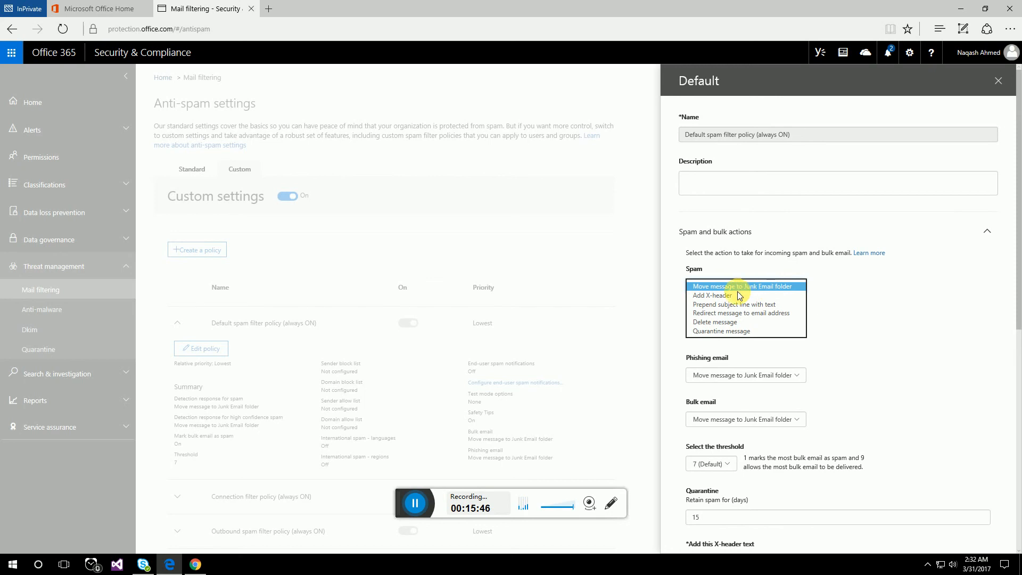
{"action": "left_click", "coordinate": [730, 297]}
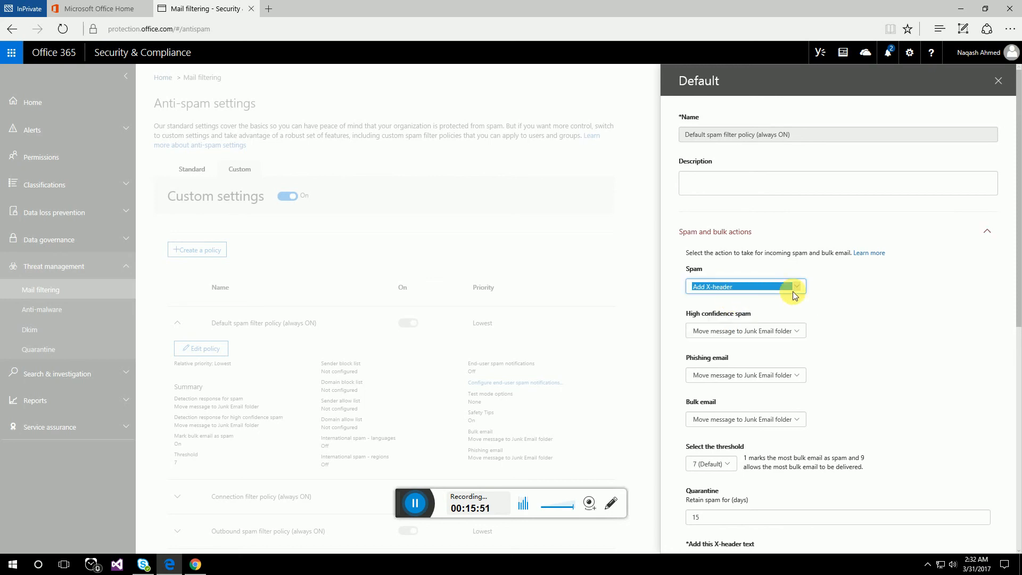
{"action": "scroll", "coordinate": [792, 314], "scroll_direction": "down", "scroll_amount": 2}
{"action": "left_click", "coordinate": [797, 266]}
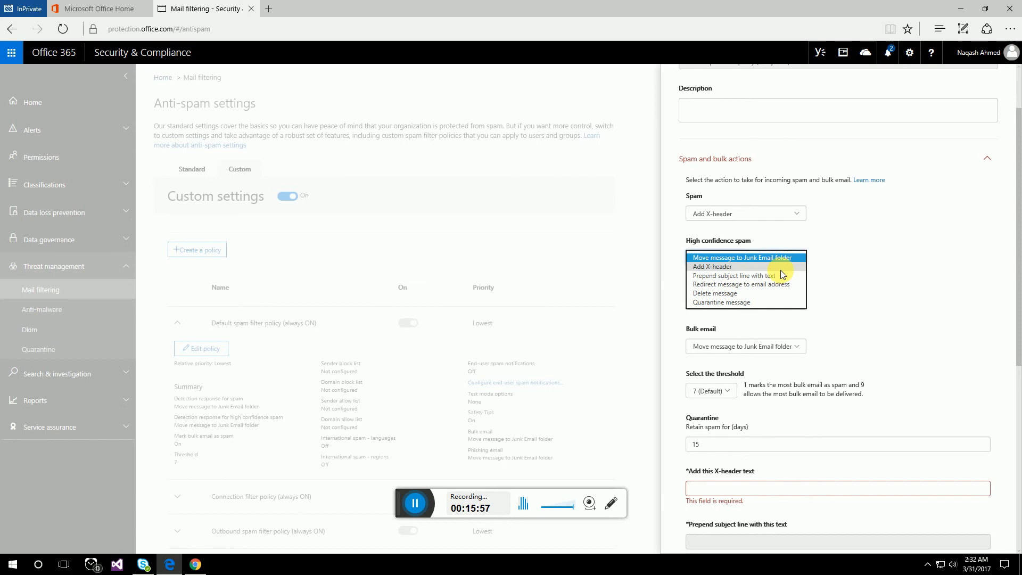
{"action": "left_click", "coordinate": [729, 293]}
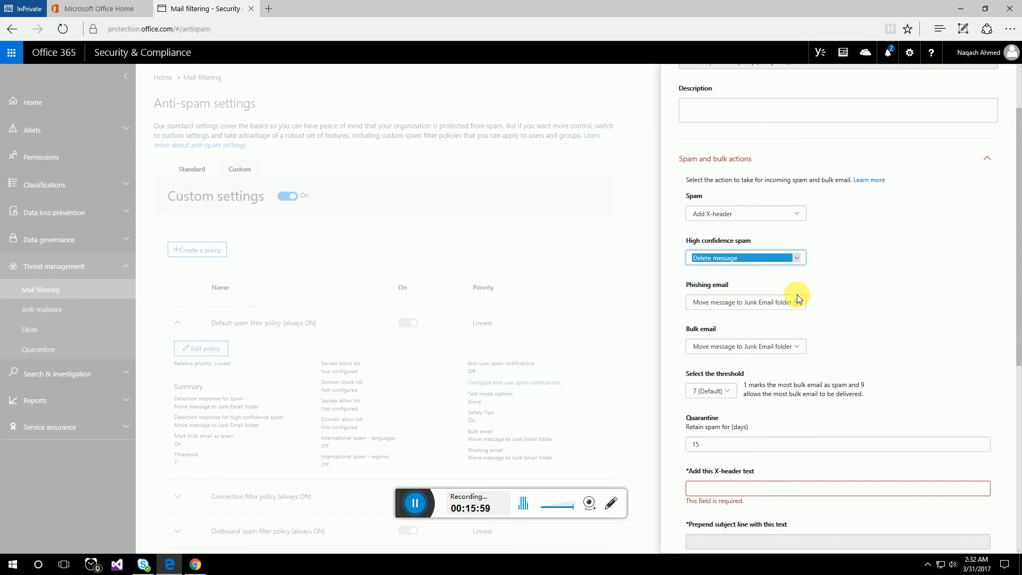
Set the policy's phishing email action to Delete message and its bulk email action to Quarantine message
{"action": "left_click", "coordinate": [799, 303]}
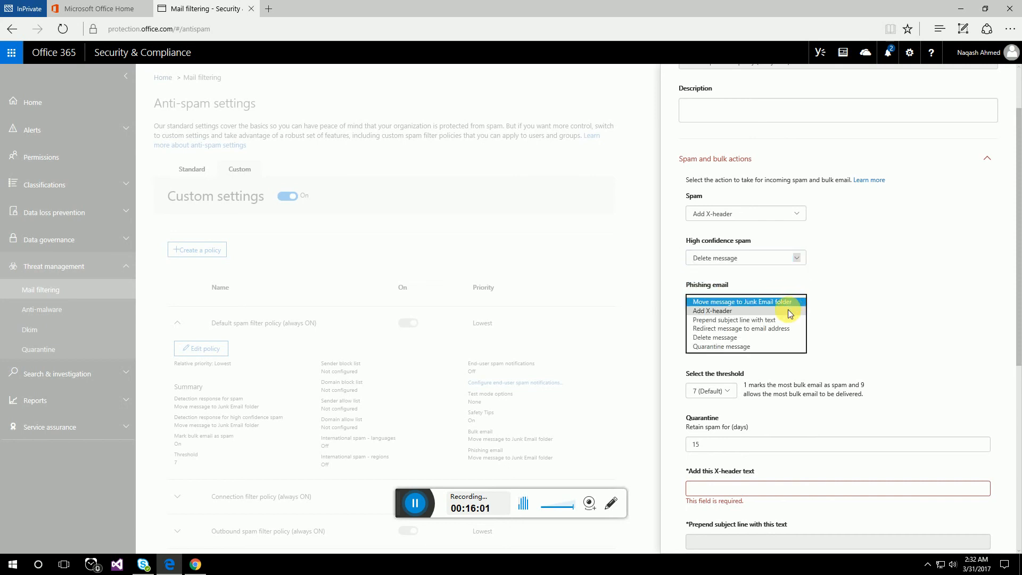
{"action": "left_click", "coordinate": [716, 338]}
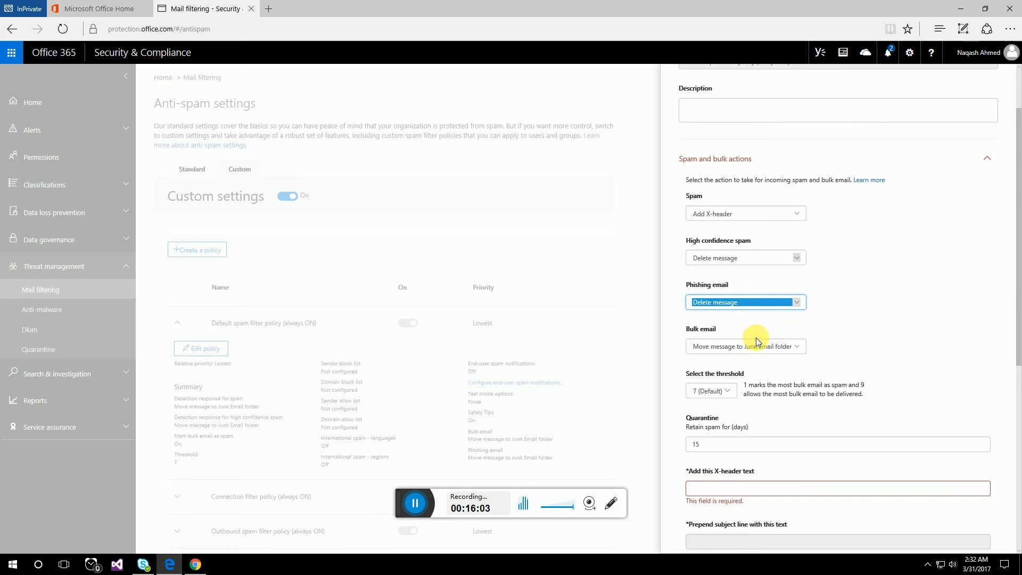
{"action": "left_click", "coordinate": [791, 348]}
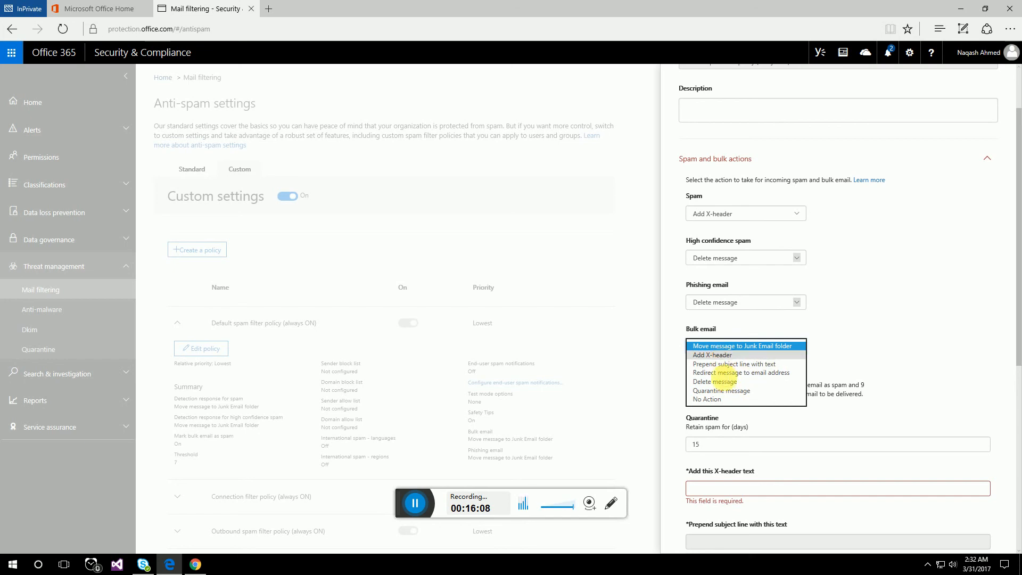
{"action": "left_click", "coordinate": [723, 390]}
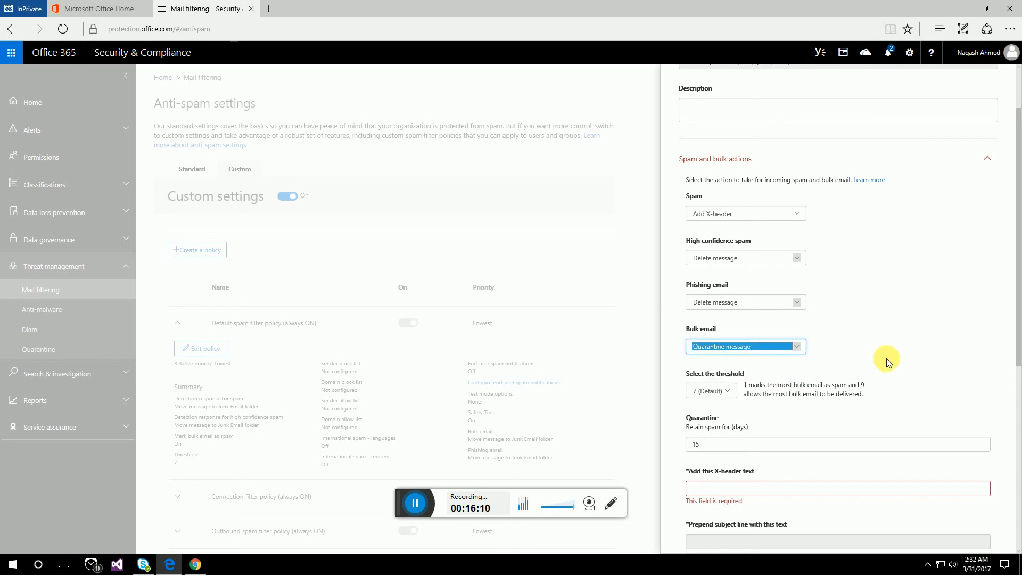
Check the bulk email threshold choices and set the quarantine retention period for spam to 10 days
{"action": "scroll", "coordinate": [887, 361], "scroll_direction": "down", "scroll_amount": 1}
{"action": "scroll", "coordinate": [778, 335], "scroll_direction": "down", "scroll_amount": 1}
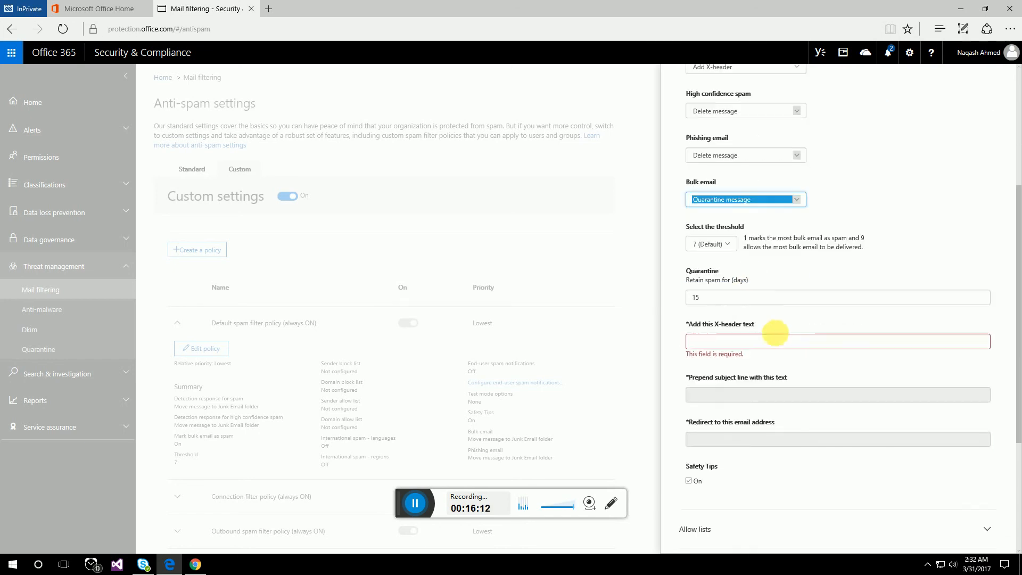
{"action": "left_click", "coordinate": [726, 245]}
{"action": "left_click", "coordinate": [805, 262]}
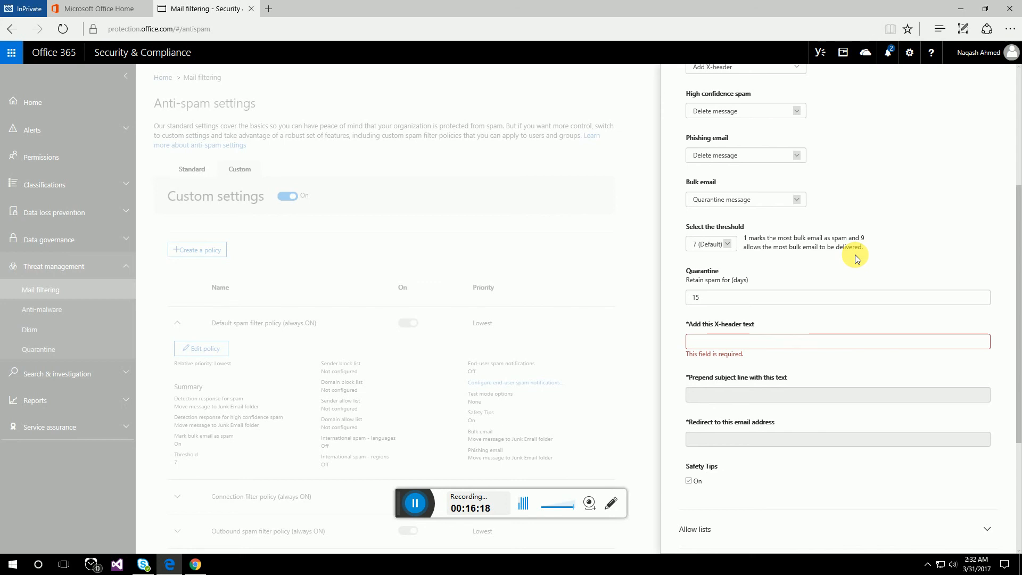
{"action": "left_click", "coordinate": [772, 305]}
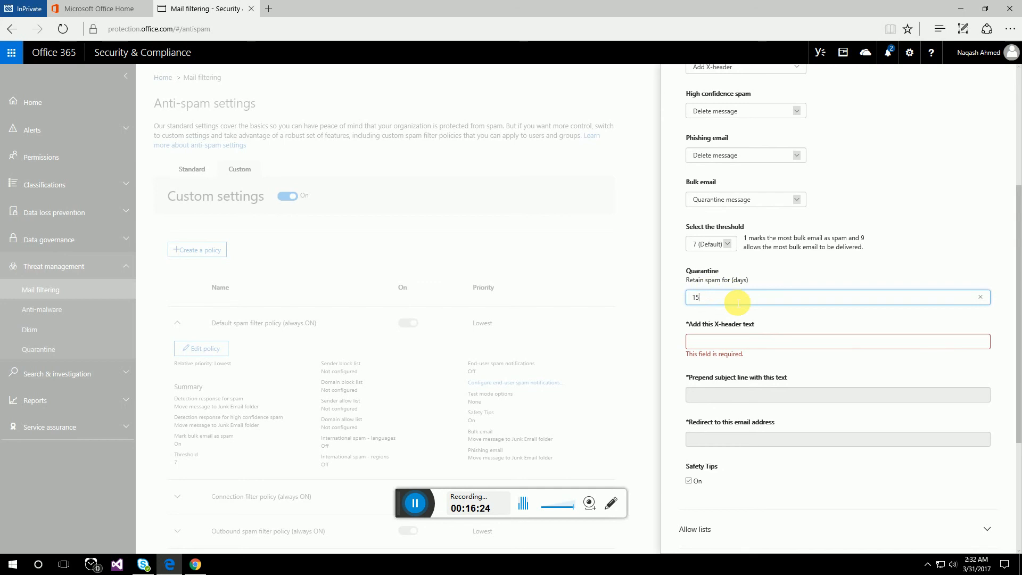
{"action": "key", "text": "BackSpace"}
{"action": "key", "text": "BackSpace"}
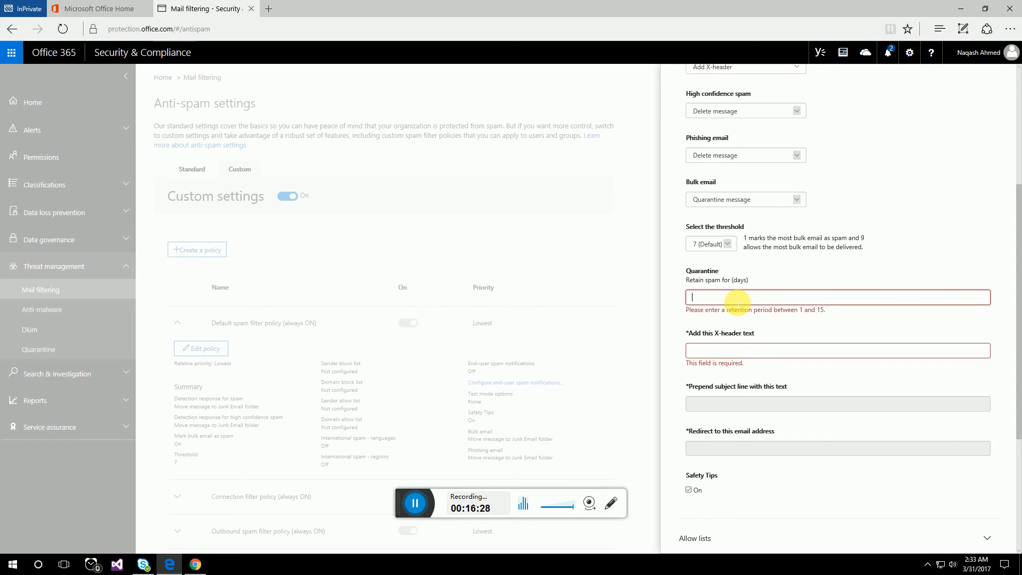
{"action": "type", "text": "10"}
Enter DO NOT OPEN as the X-header text for messages detected as spam
{"action": "scroll", "coordinate": [772, 319], "scroll_direction": "down", "scroll_amount": 2}
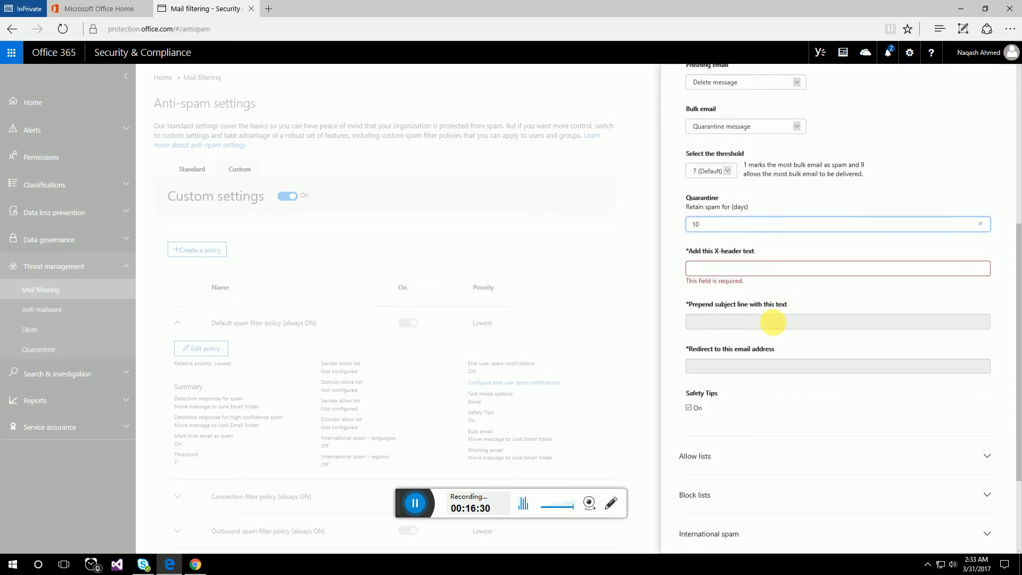
{"action": "left_click", "coordinate": [766, 274]}
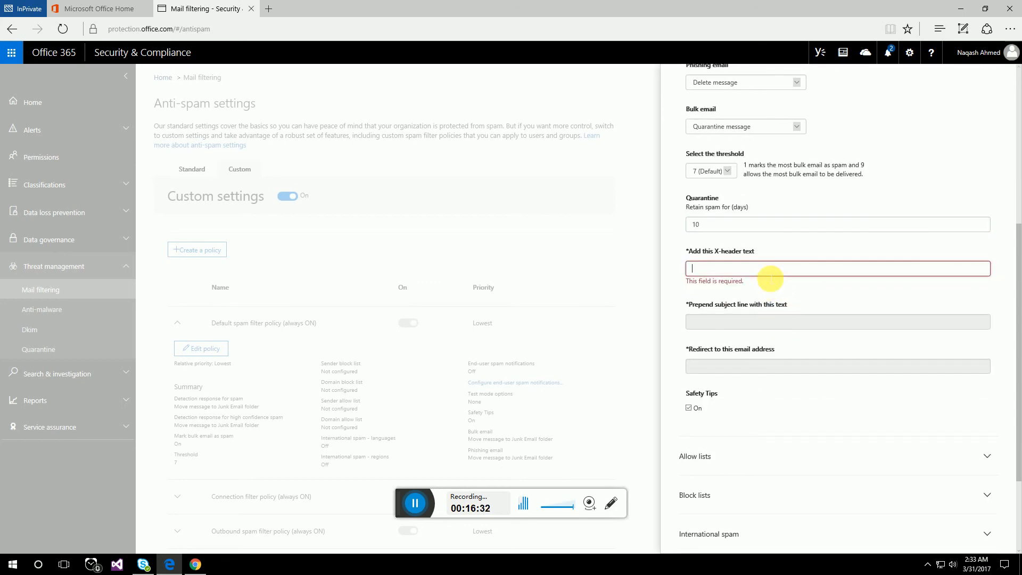
{"action": "type", "text": "DO "}
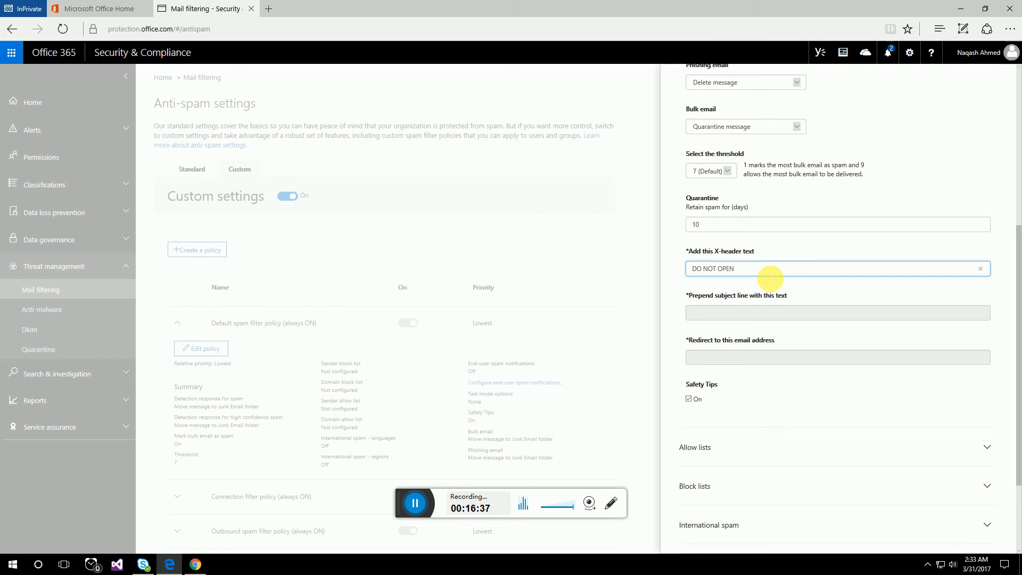
{"action": "type", "text": "NOT OPEN"}
{"action": "left_click_drag", "start_coordinate": [738, 269], "coordinate": [687, 269]}
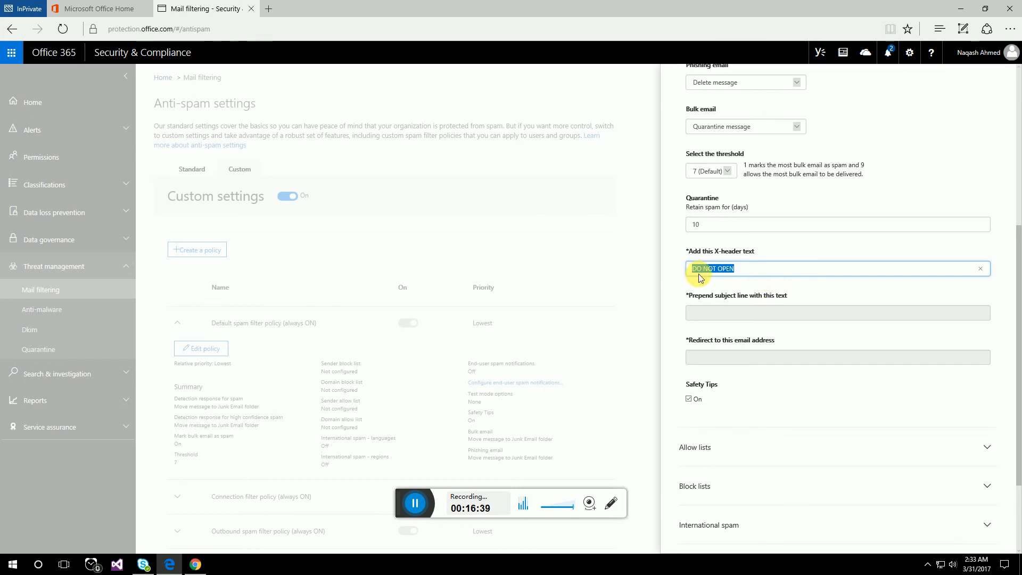
{"action": "left_click", "coordinate": [751, 282]}
Review the default policy's safety tips, block lists, international spam and allow lists, and close the policy without saving
{"action": "scroll", "coordinate": [752, 274], "scroll_direction": "up", "scroll_amount": 4}
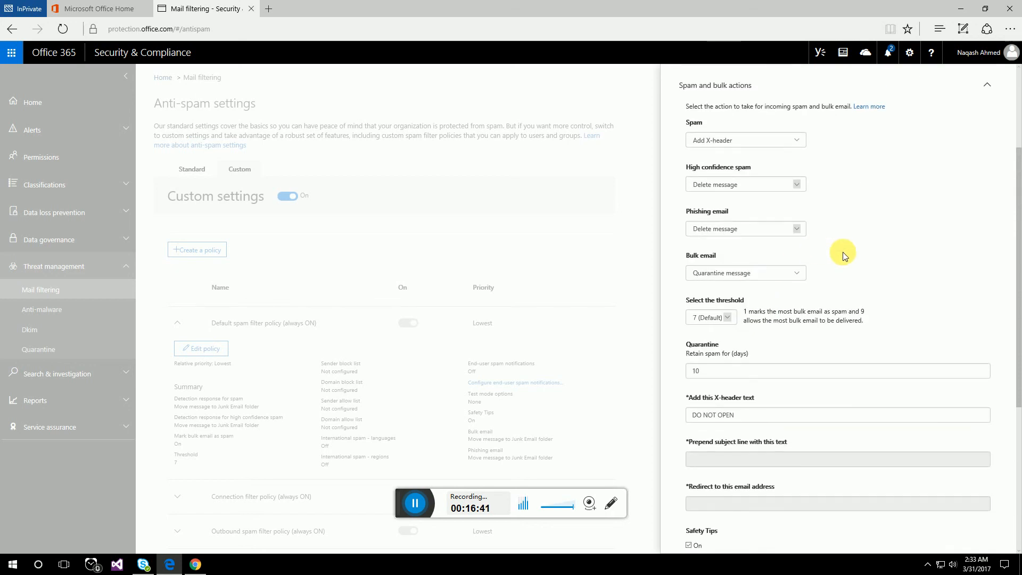
{"action": "scroll", "coordinate": [799, 240], "scroll_direction": "up", "scroll_amount": 2}
{"action": "scroll", "coordinate": [831, 330], "scroll_direction": "down", "scroll_amount": 4}
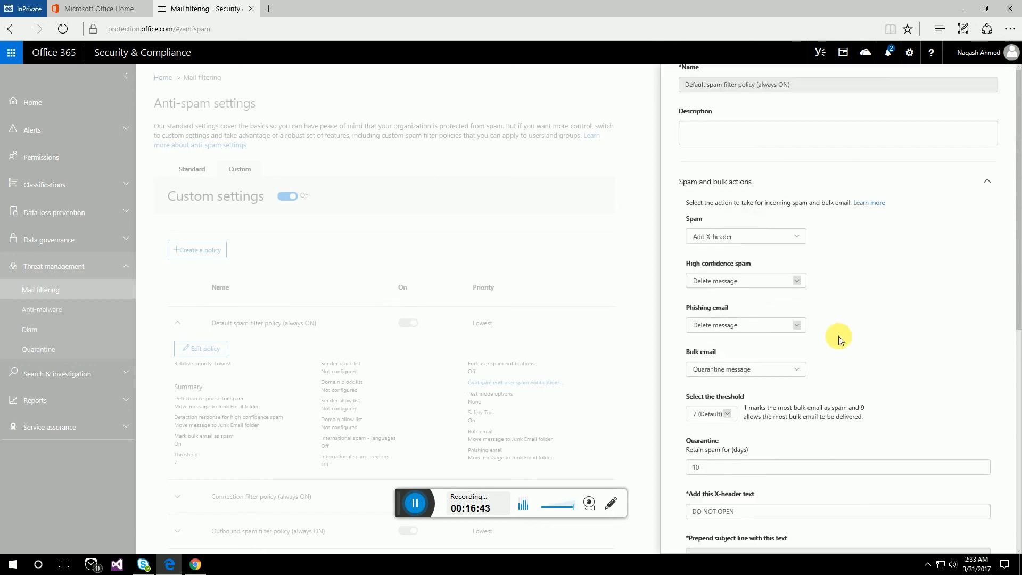
{"action": "scroll", "coordinate": [785, 331], "scroll_direction": "down", "scroll_amount": 3}
{"action": "scroll", "coordinate": [757, 369], "scroll_direction": "down", "scroll_amount": 1}
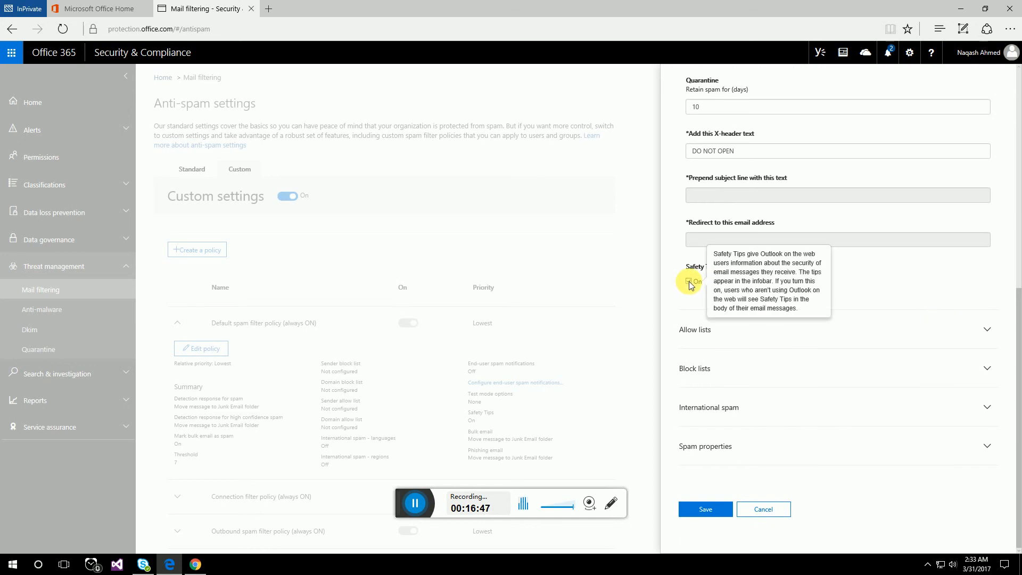
{"action": "left_click", "coordinate": [988, 372]}
{"action": "scroll", "coordinate": [781, 395], "scroll_direction": "down", "scroll_amount": 1}
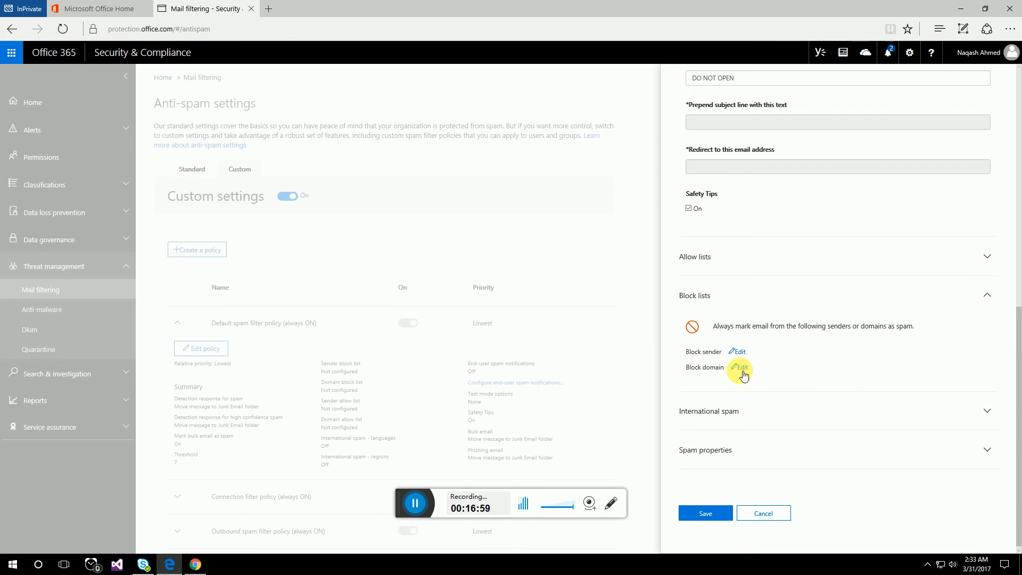
{"action": "left_click", "coordinate": [969, 414]}
{"action": "scroll", "coordinate": [884, 371], "scroll_direction": "down", "scroll_amount": 2}
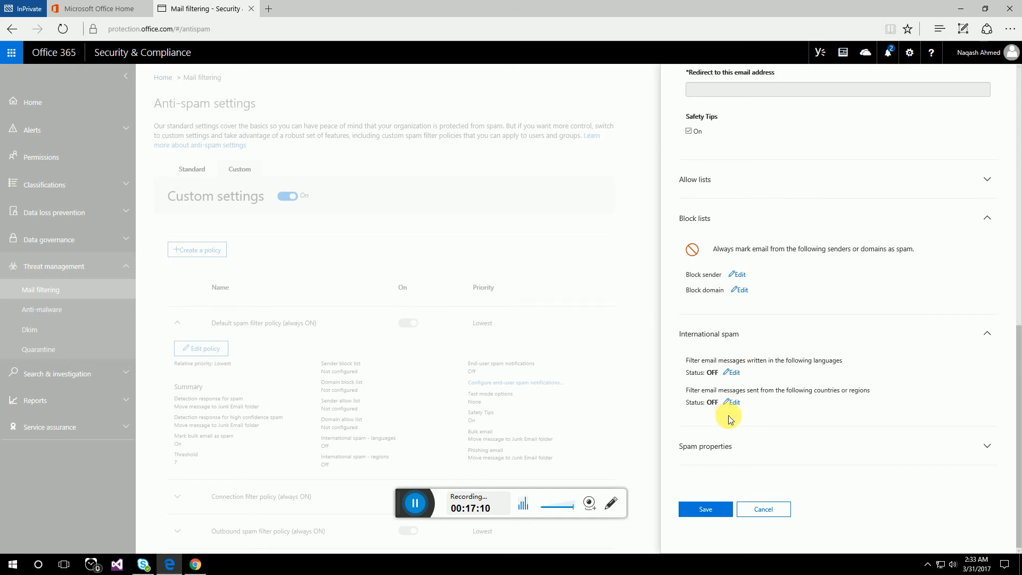
{"action": "scroll", "coordinate": [933, 374], "scroll_direction": "up", "scroll_amount": 2}
{"action": "left_click", "coordinate": [986, 253]}
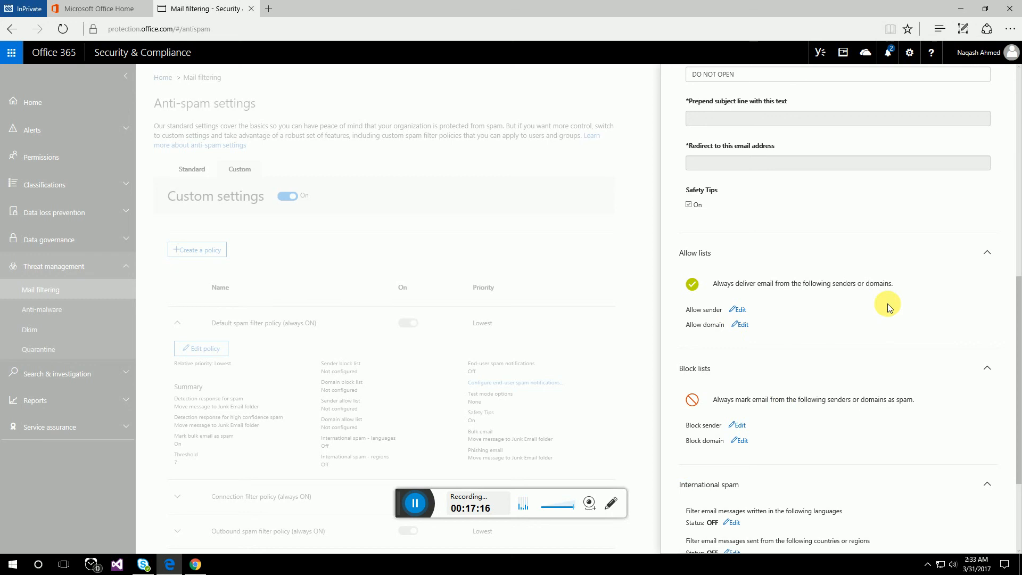
{"action": "scroll", "coordinate": [887, 315], "scroll_direction": "up", "scroll_amount": 7}
{"action": "scroll", "coordinate": [887, 319], "scroll_direction": "up", "scroll_amount": 3}
{"action": "left_click", "coordinate": [985, 68]}
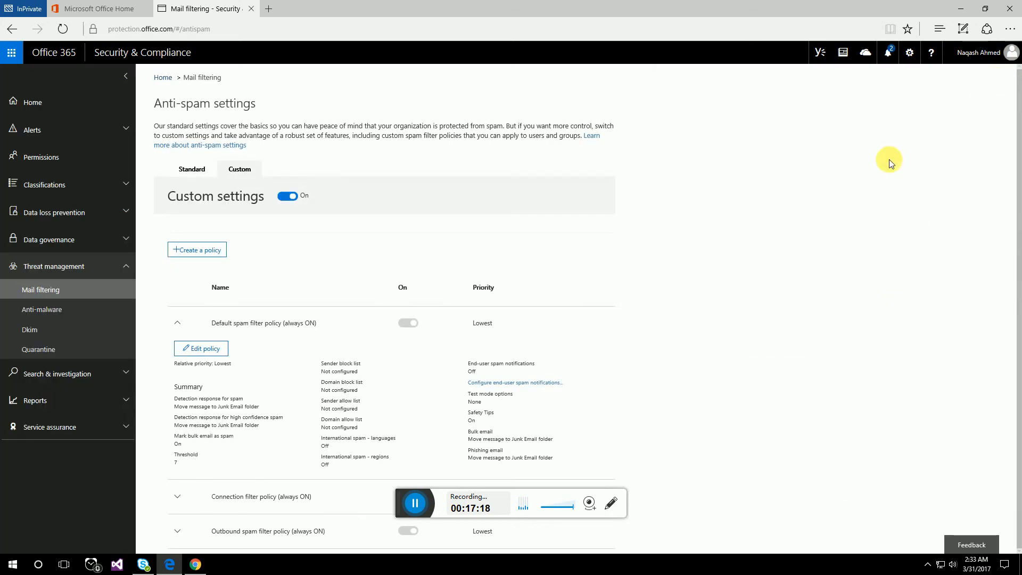
Collapse the default spam filter policy and examine the connection filter policy's IP allow list, IP block list and safe list
{"action": "left_click", "coordinate": [177, 322]}
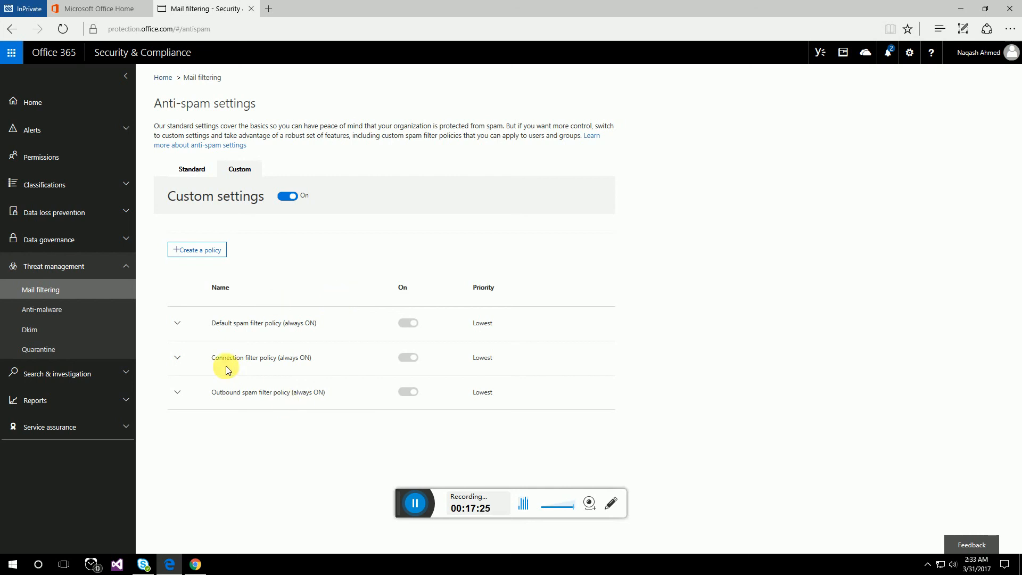
{"action": "left_click", "coordinate": [178, 361]}
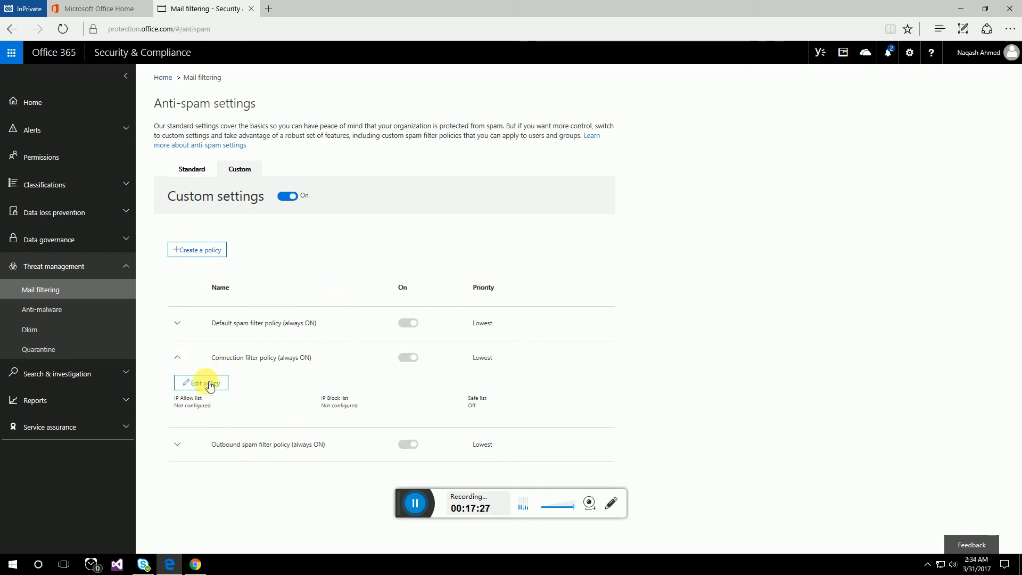
{"action": "left_click_drag", "start_coordinate": [172, 397], "coordinate": [488, 406]}
{"action": "triple_click", "coordinate": [476, 400]}
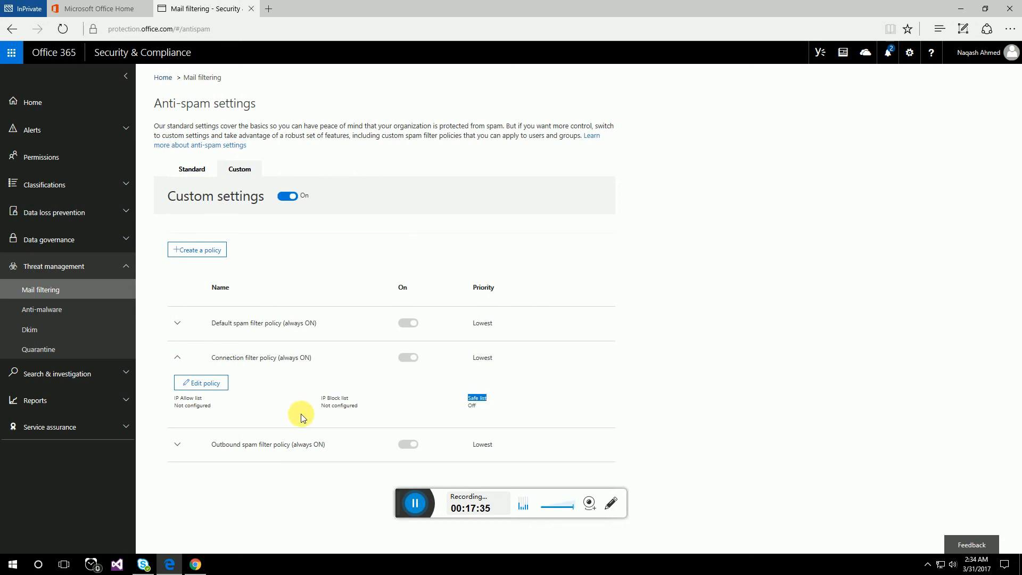
Open the anti-malware page under threat management and start a new anti-malware policy named Virus detection
{"action": "left_click", "coordinate": [57, 314]}
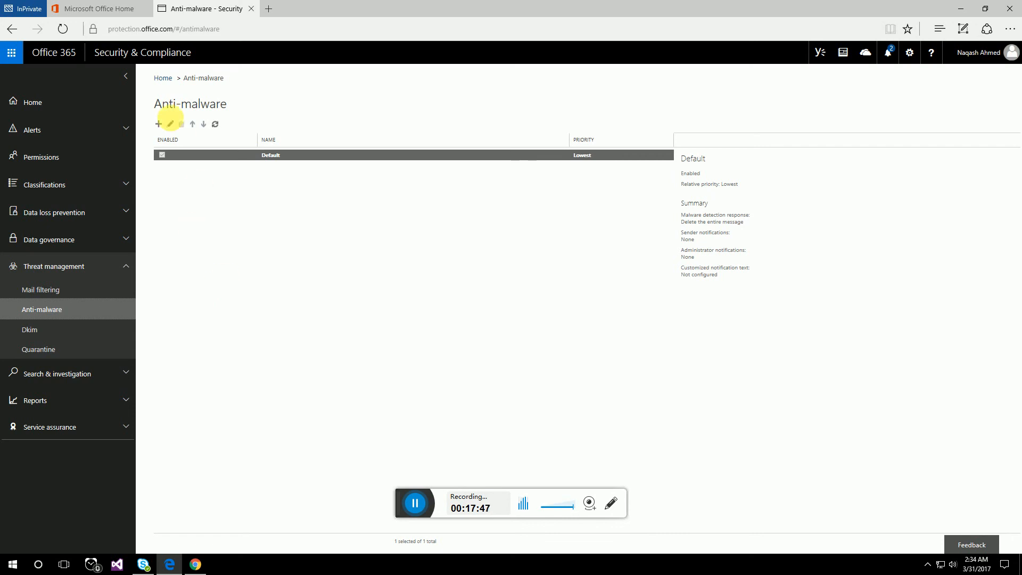
{"action": "left_click", "coordinate": [159, 125]}
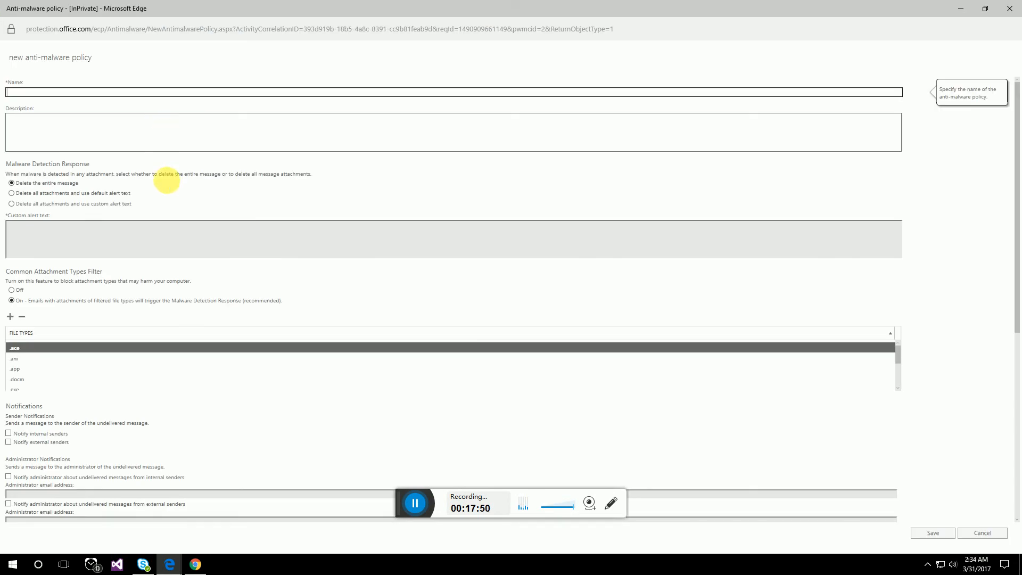
{"action": "left_click", "coordinate": [36, 98]}
{"action": "left_click", "coordinate": [39, 97]}
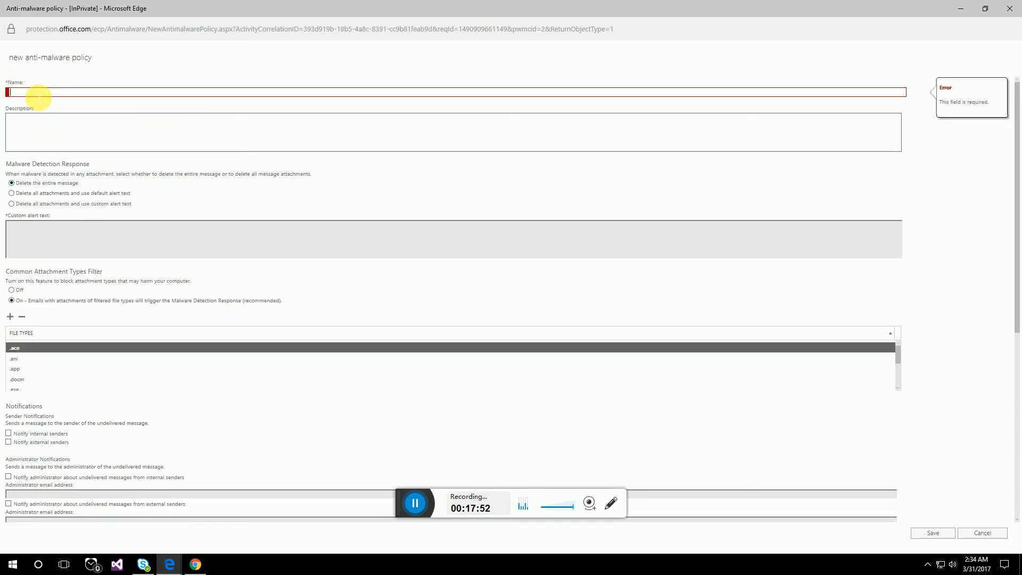
{"action": "type", "text": "viRUS"}
{"action": "type", "text": " detection"}
{"action": "key", "text": "Tab"}
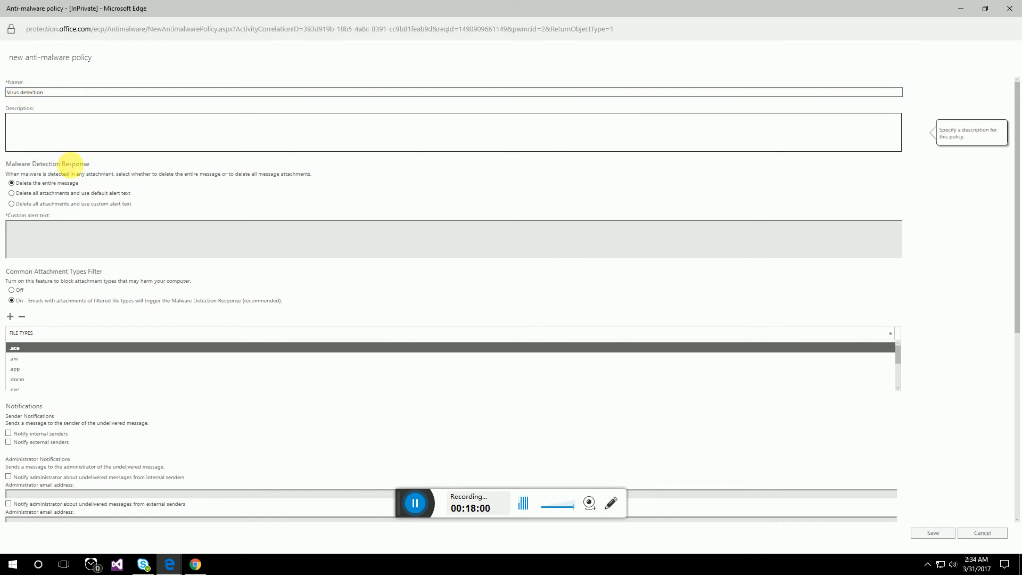
Choose Delete the entire message as the malware detection response and examine the file types in the common attachment types filter
{"action": "left_click", "coordinate": [47, 185]}
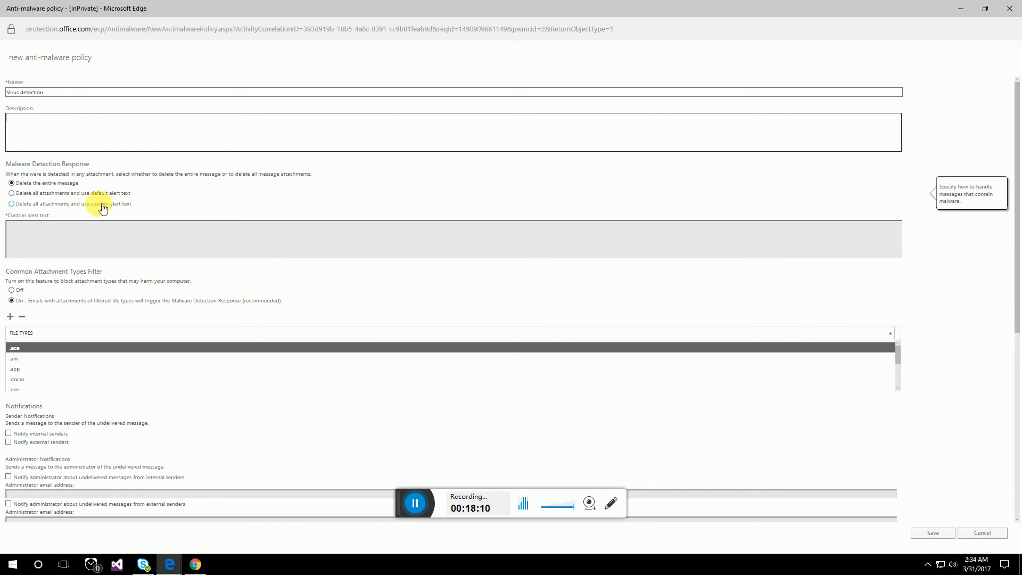
{"action": "scroll", "coordinate": [114, 226], "scroll_direction": "down", "scroll_amount": 1}
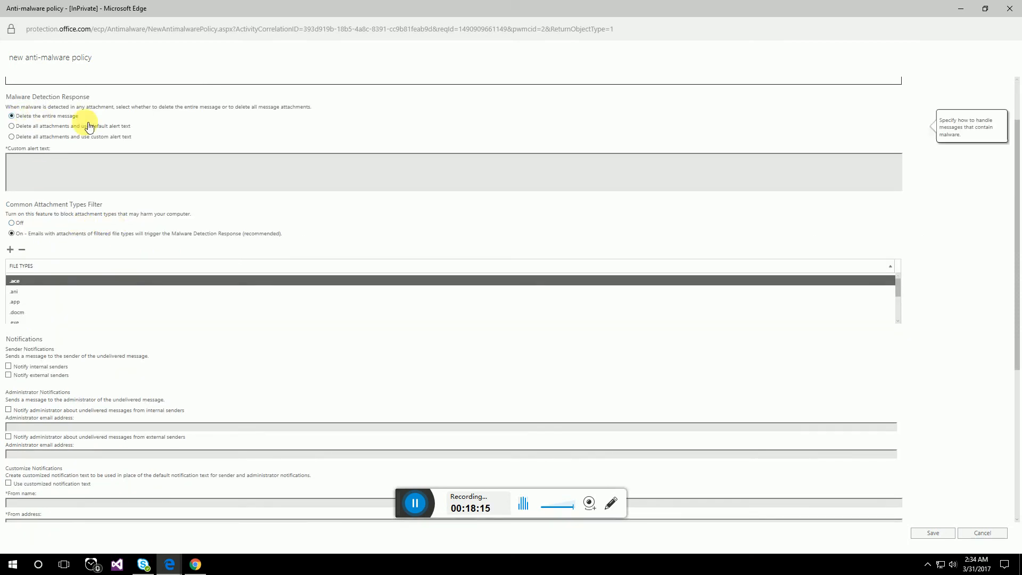
{"action": "scroll", "coordinate": [33, 226], "scroll_direction": "down", "scroll_amount": 1}
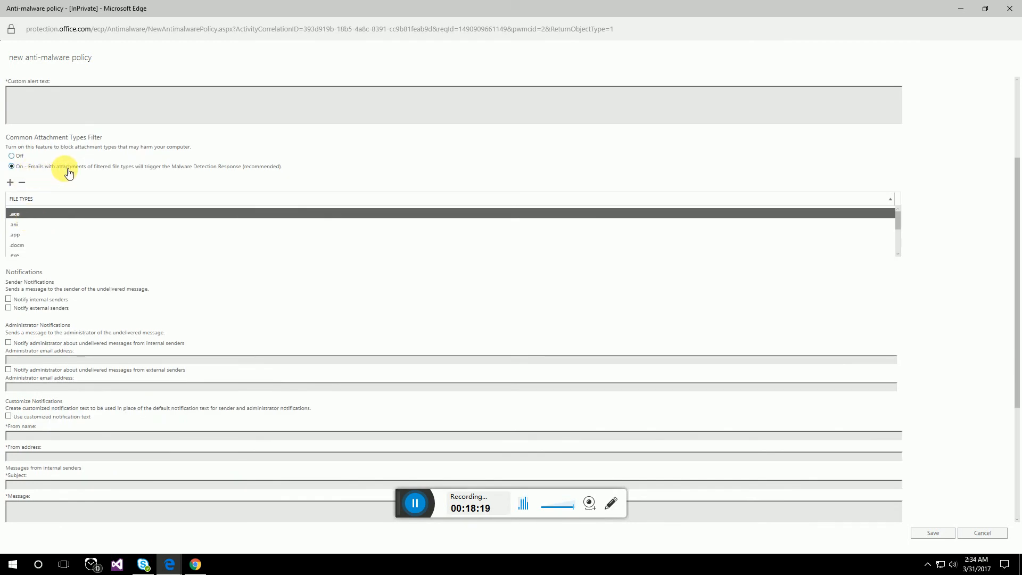
{"action": "scroll", "coordinate": [30, 245], "scroll_direction": "down", "scroll_amount": 1}
{"action": "scroll", "coordinate": [34, 245], "scroll_direction": "down", "scroll_amount": 2}
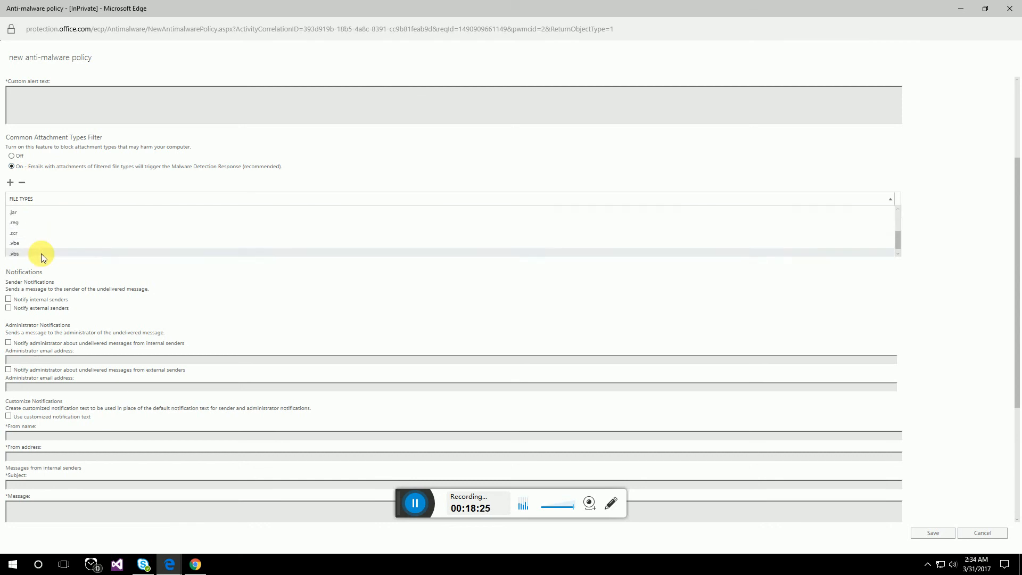
{"action": "scroll", "coordinate": [32, 223], "scroll_direction": "up", "scroll_amount": 1}
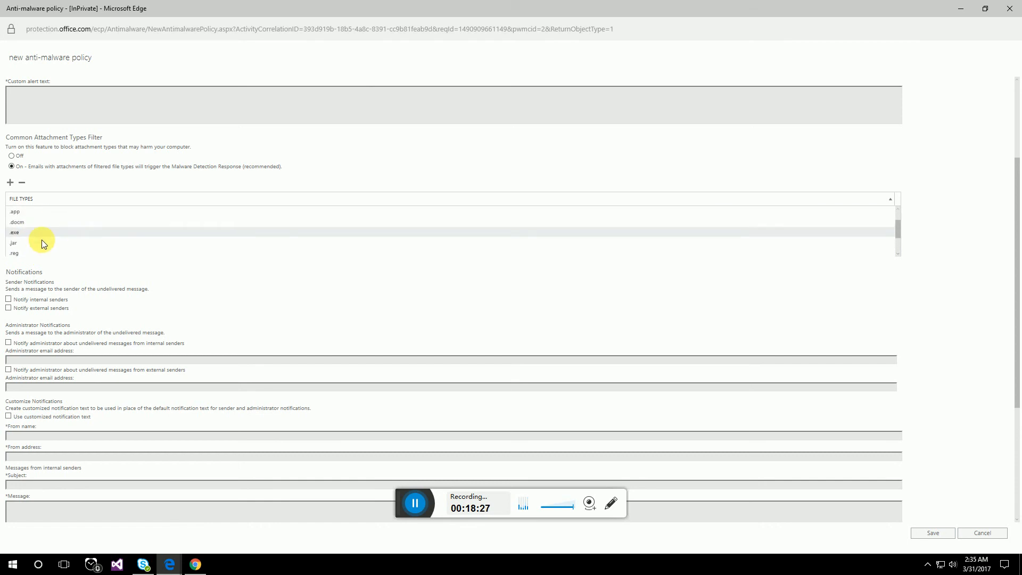
{"action": "left_click", "coordinate": [13, 233]}
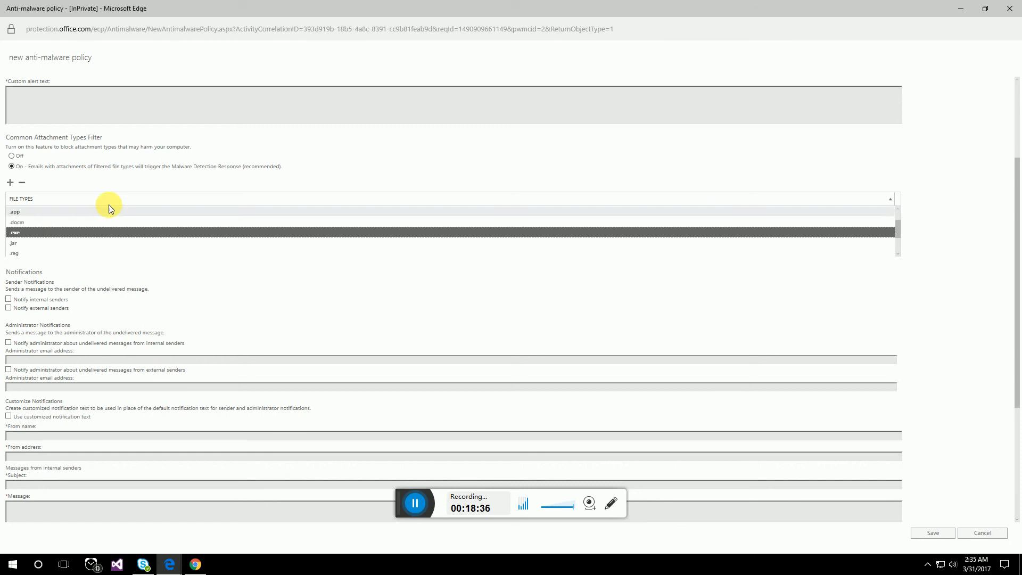
{"action": "scroll", "coordinate": [115, 187], "scroll_direction": "up", "scroll_amount": 3}
{"action": "scroll", "coordinate": [127, 287], "scroll_direction": "down", "scroll_amount": 3}
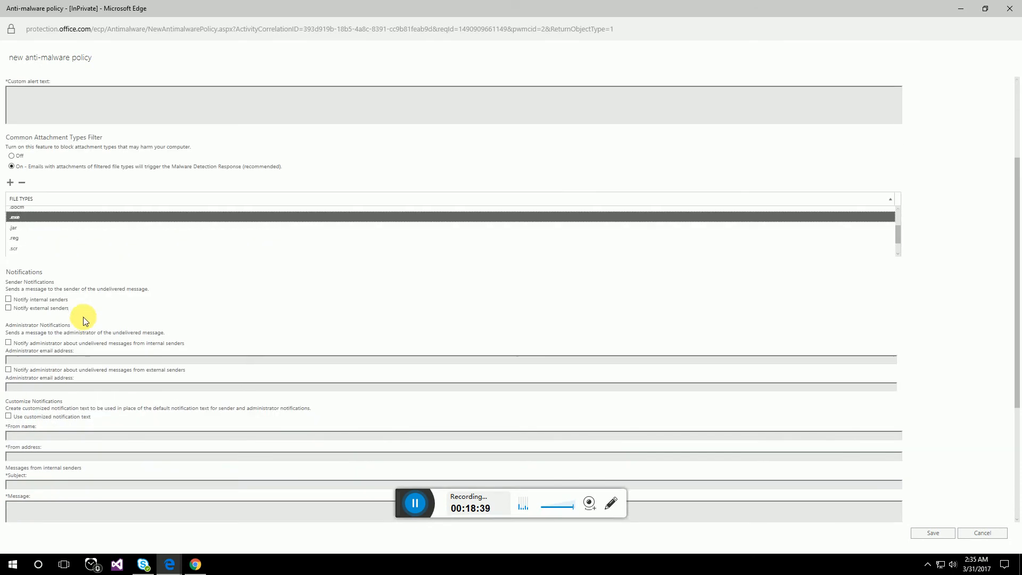
Enable notifications to internal senders and customized notification text, and look through the notification fields and the Applied To section
{"action": "left_click", "coordinate": [9, 299]}
{"action": "scroll", "coordinate": [26, 317], "scroll_direction": "down", "scroll_amount": 3}
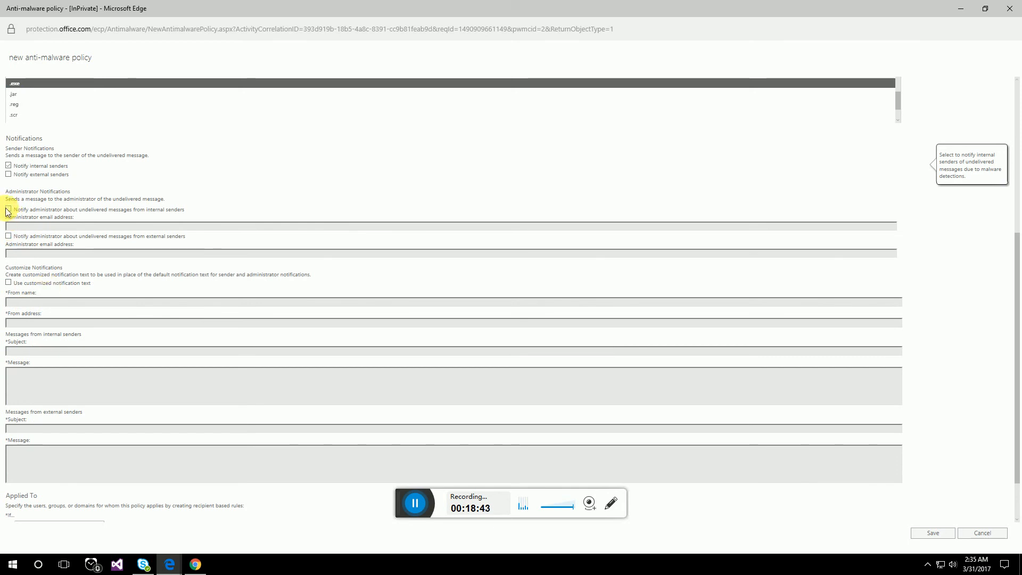
{"action": "left_click", "coordinate": [9, 283]}
{"action": "left_click", "coordinate": [46, 301]}
{"action": "left_click", "coordinate": [77, 392]}
{"action": "left_click", "coordinate": [74, 350]}
{"action": "left_click", "coordinate": [79, 326]}
{"action": "left_click", "coordinate": [79, 302]}
{"action": "scroll", "coordinate": [88, 375], "scroll_direction": "down", "scroll_amount": 2}
{"action": "scroll", "coordinate": [237, 424], "scroll_direction": "up", "scroll_amount": 5}
{"action": "scroll", "coordinate": [267, 261], "scroll_direction": "down", "scroll_amount": 5}
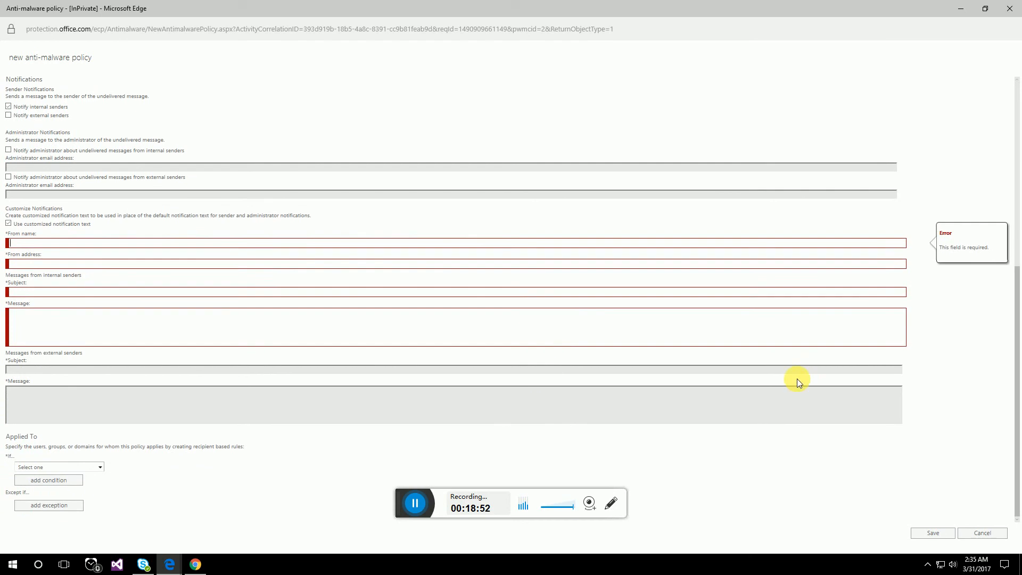
Discard the new anti-malware policy and review the Dkim and Quarantine pages under threat management
{"action": "scroll", "coordinate": [777, 381], "scroll_direction": "up", "scroll_amount": 5}
{"action": "left_click", "coordinate": [983, 533]}
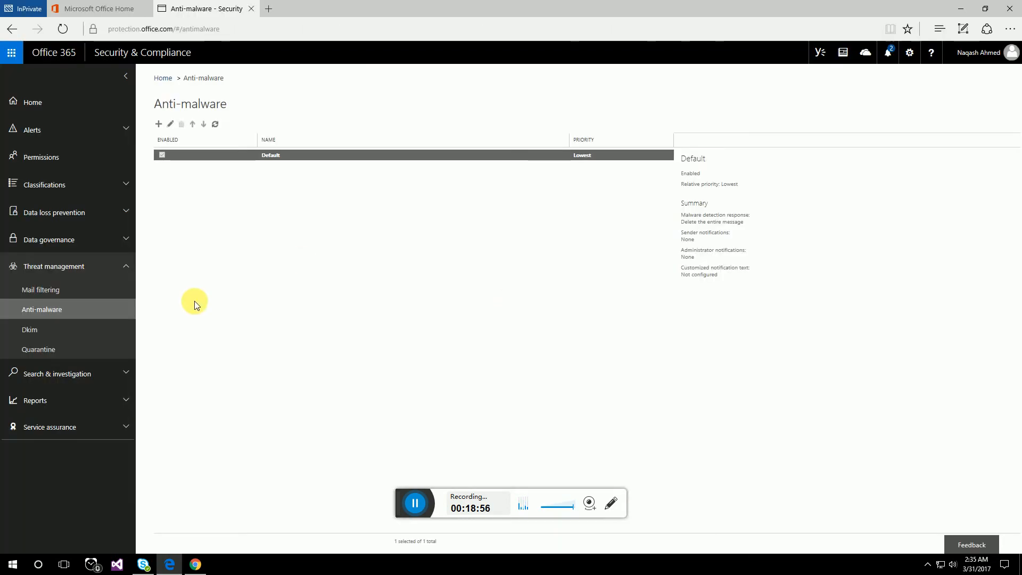
{"action": "left_click", "coordinate": [30, 331]}
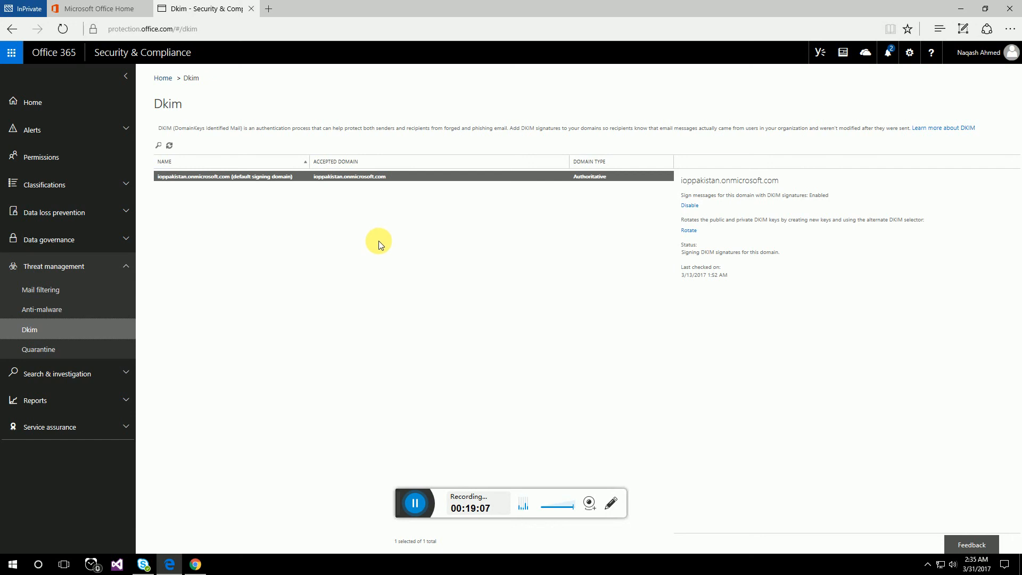
{"action": "left_click", "coordinate": [51, 354]}
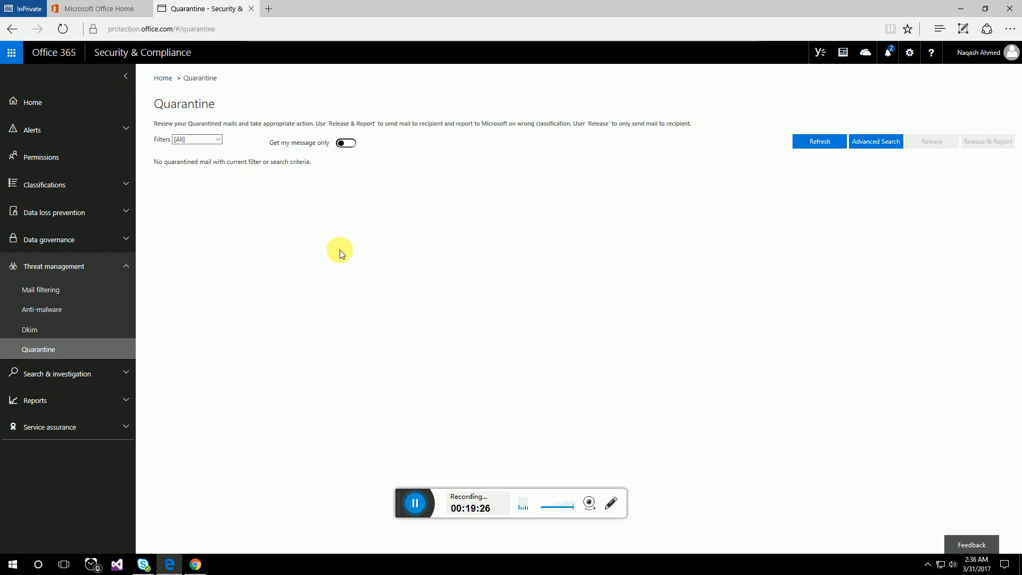
Open the content search page, examine the mailbox location options of a new search, and close it without saving
{"action": "left_click", "coordinate": [110, 380]}
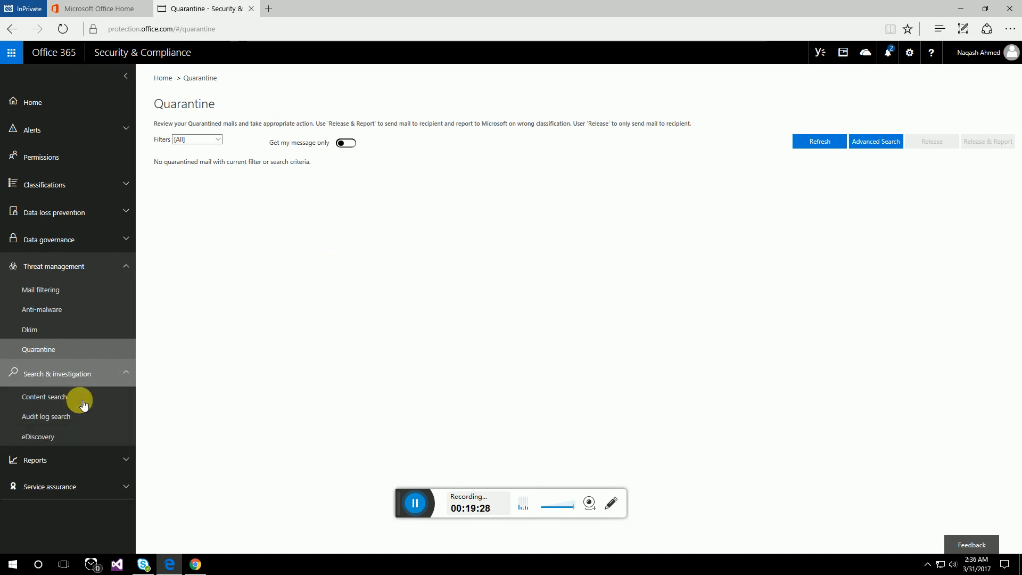
{"action": "left_click", "coordinate": [62, 395]}
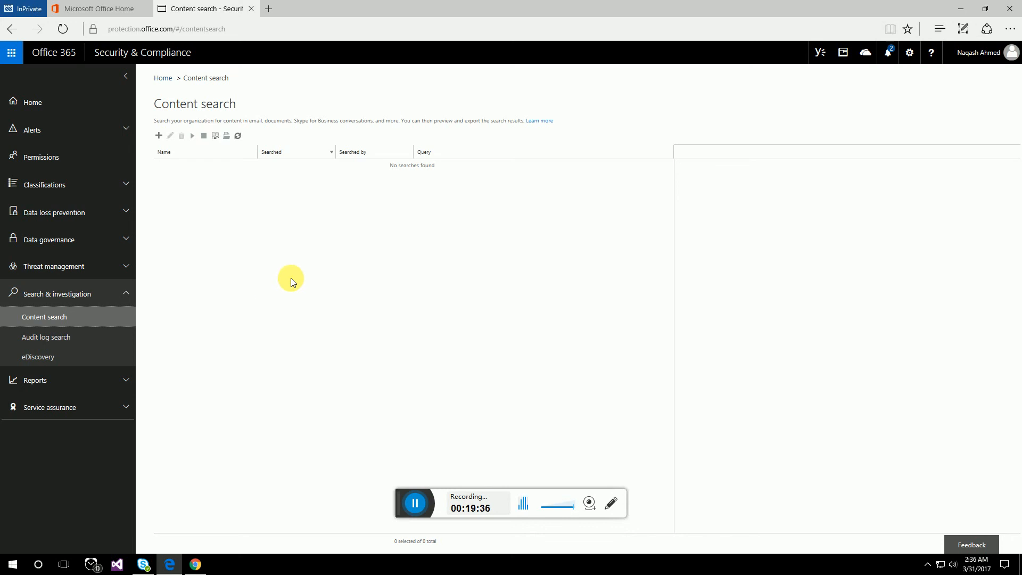
{"action": "left_click_drag", "start_coordinate": [374, 121], "coordinate": [294, 122]}
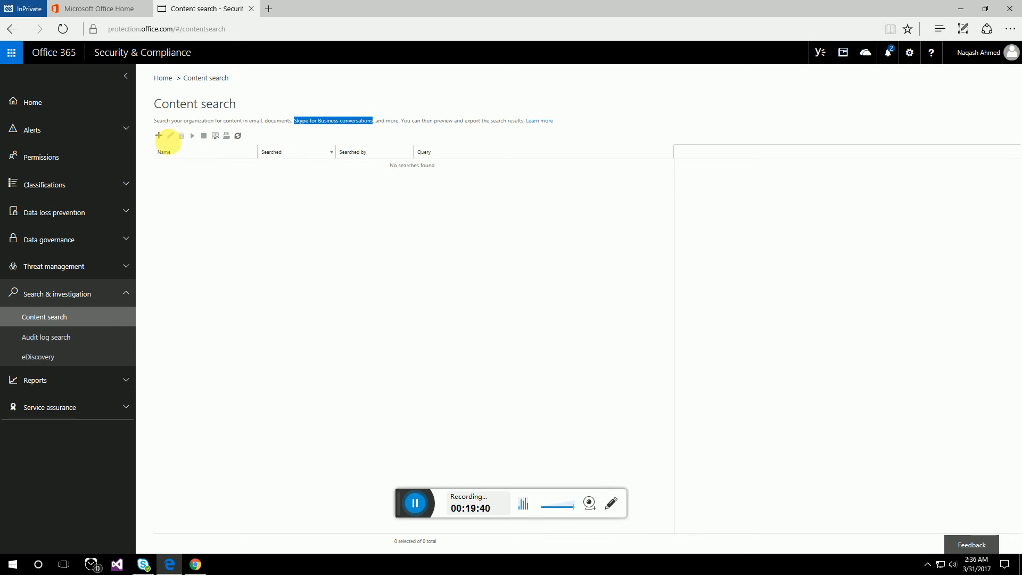
{"action": "left_click", "coordinate": [164, 139]}
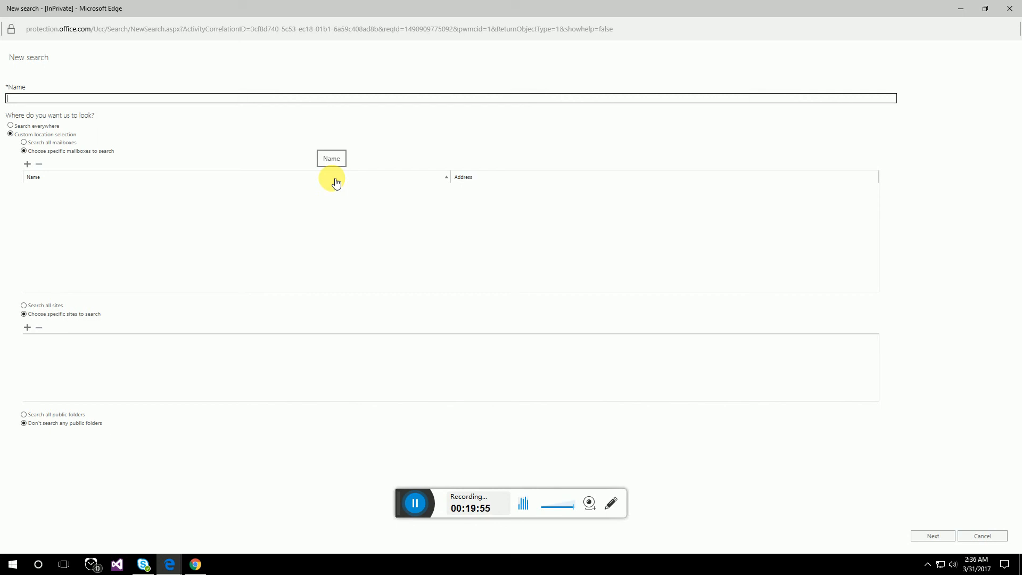
{"action": "left_click", "coordinate": [44, 144]}
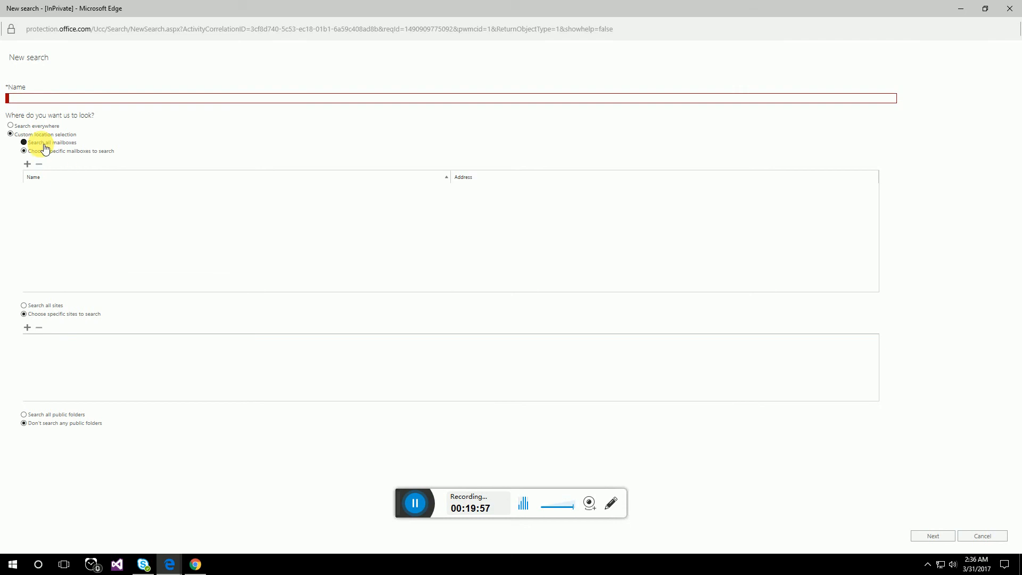
{"action": "left_click", "coordinate": [55, 152]}
{"action": "left_click", "coordinate": [1009, 8]}
{"action": "left_click", "coordinate": [456, 326]}
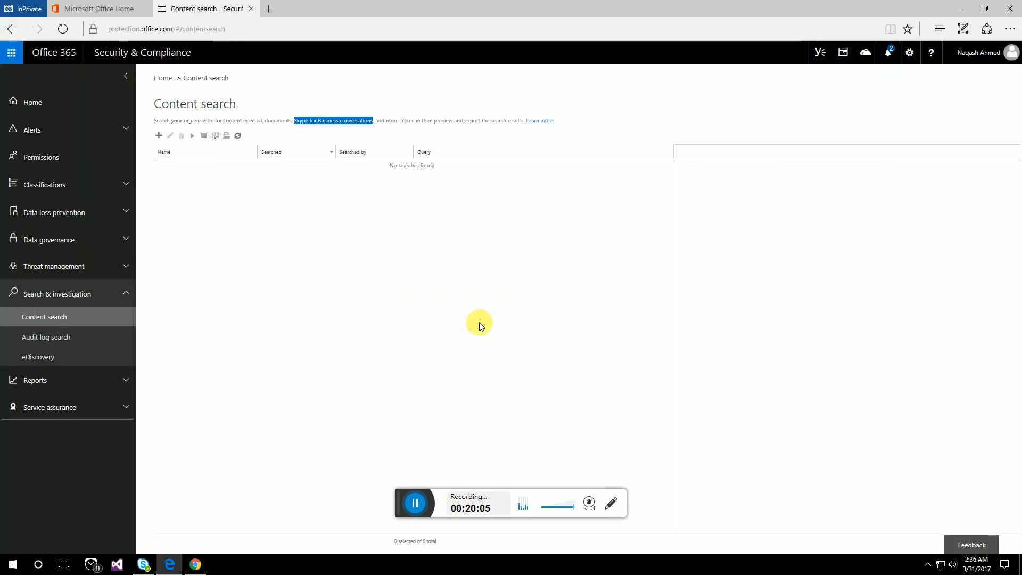
Search the audit log for all activities of one selected user from 2017-03-31 to 2017-04-01
{"action": "left_click", "coordinate": [47, 344]}
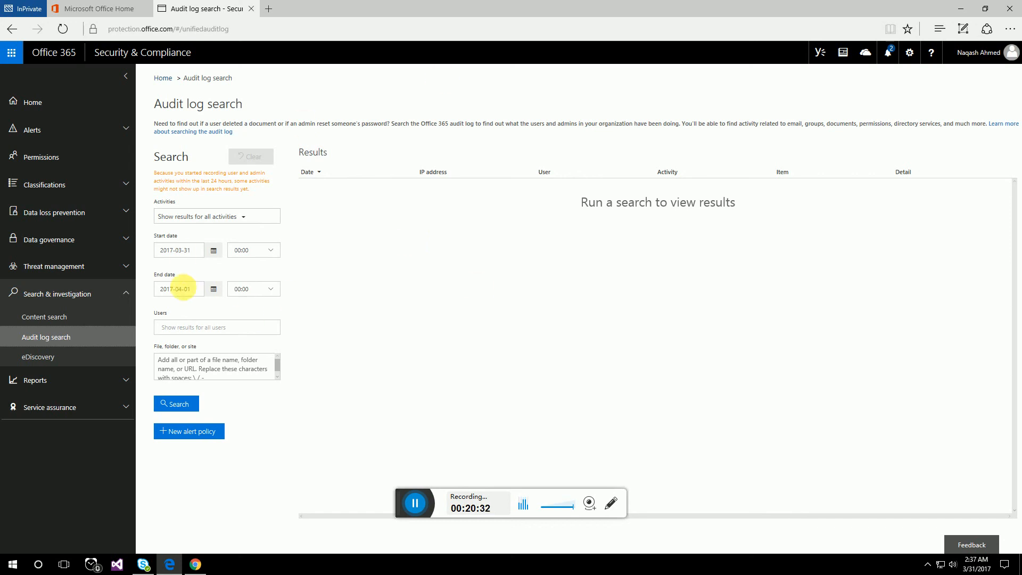
{"action": "left_click", "coordinate": [249, 250]}
{"action": "left_click", "coordinate": [185, 296]}
{"action": "left_click", "coordinate": [269, 289]}
{"action": "left_click", "coordinate": [201, 329]}
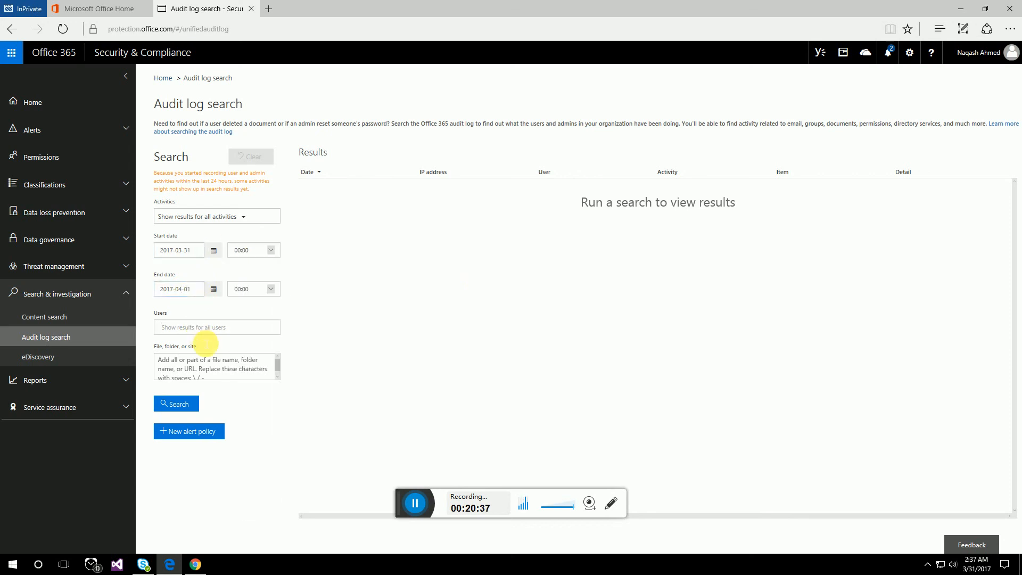
{"action": "left_click", "coordinate": [201, 365]}
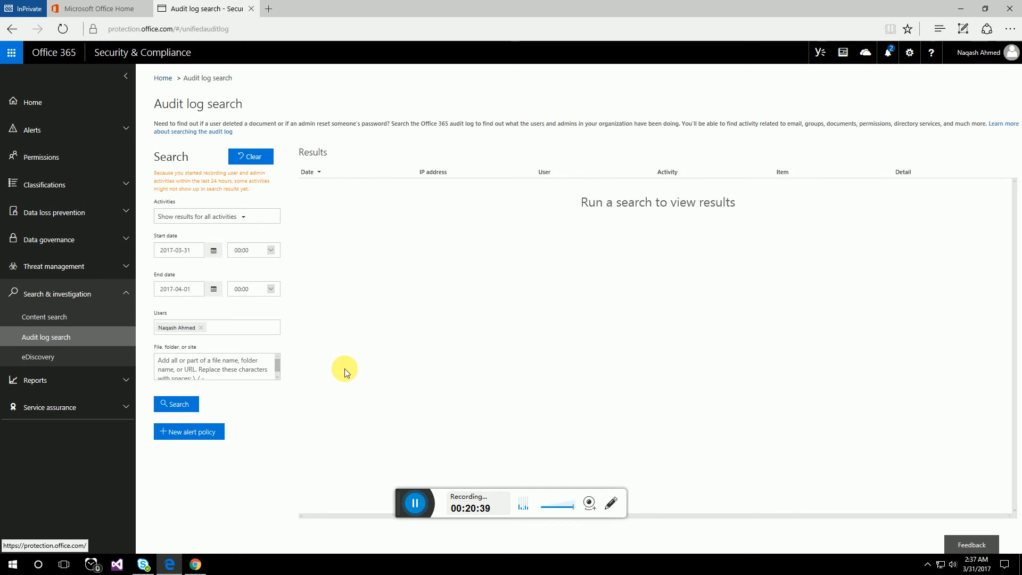
{"action": "left_click", "coordinate": [179, 404]}
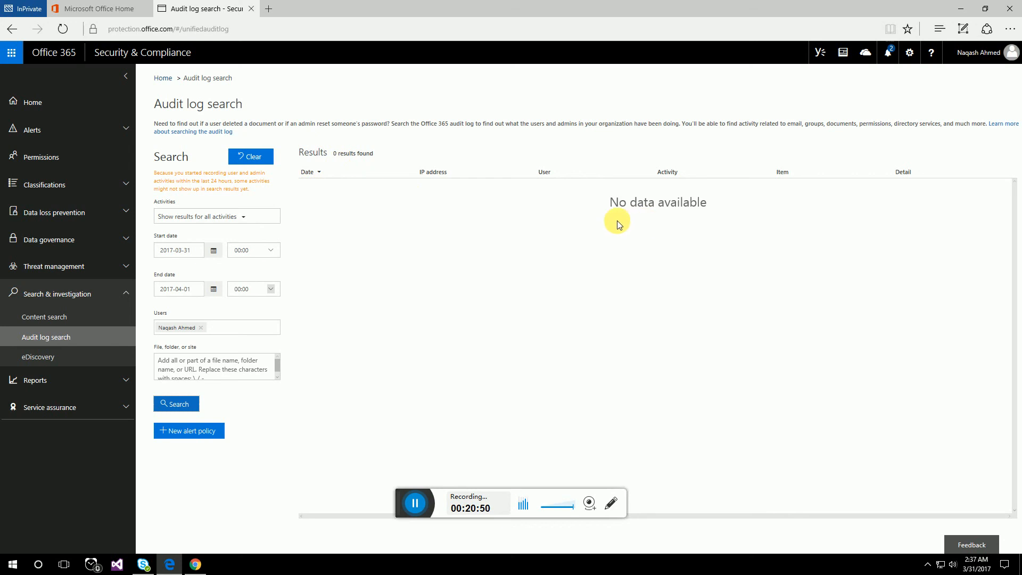
View the eDiscovery page and open the DLP false positives and overrides report from the reports dashboard
{"action": "left_click", "coordinate": [49, 362]}
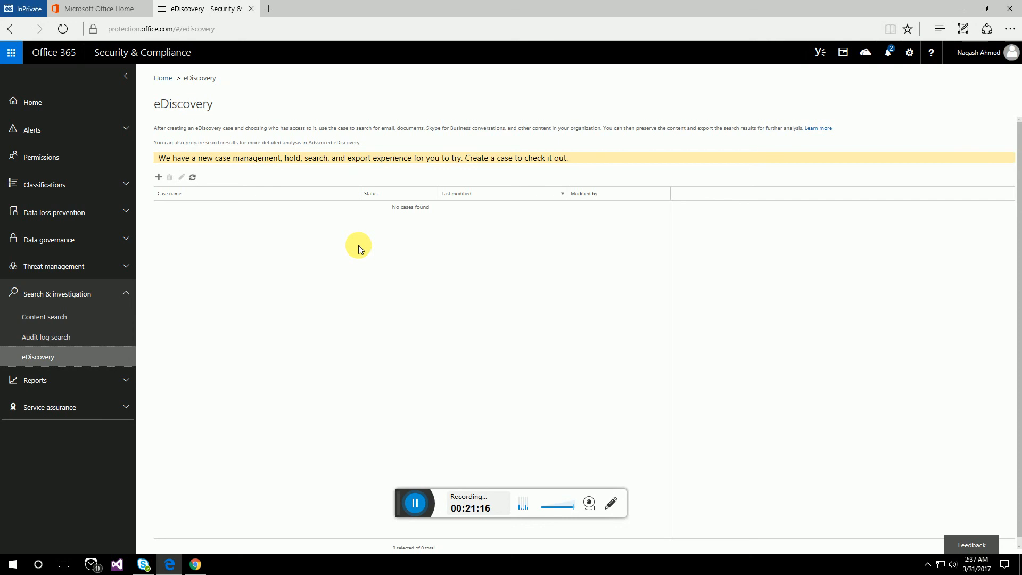
{"action": "left_click", "coordinate": [124, 381]}
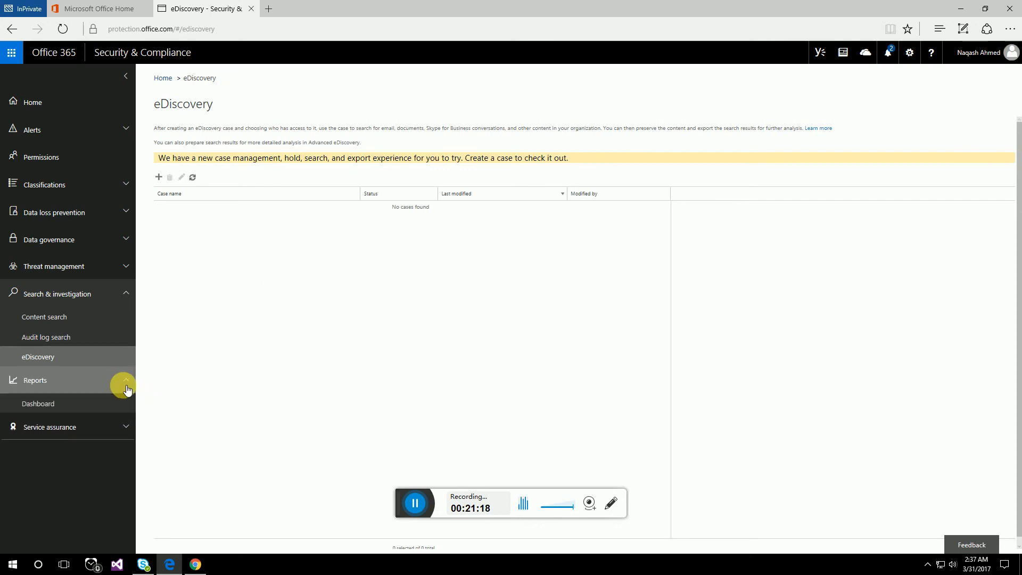
{"action": "left_click", "coordinate": [62, 403]}
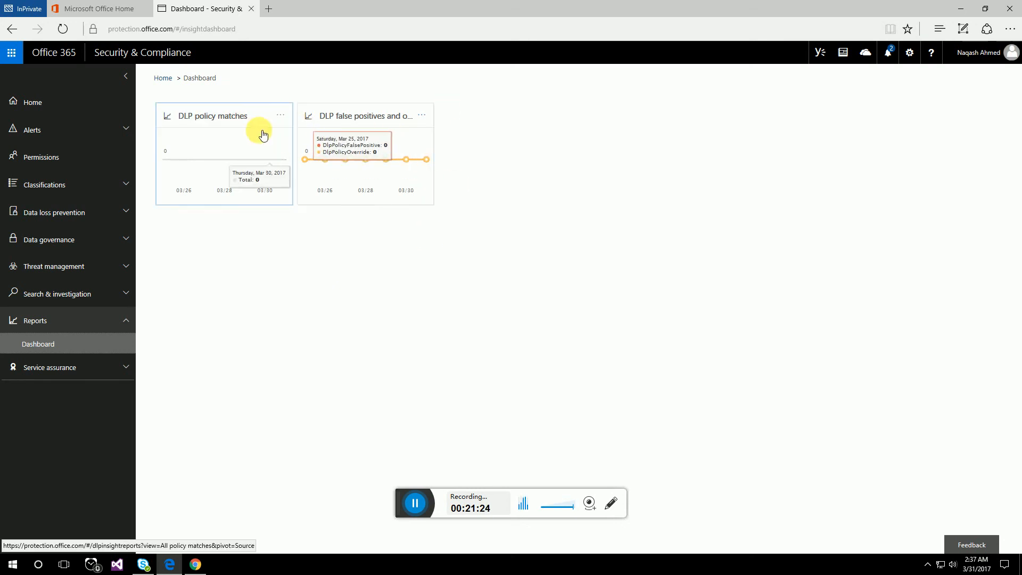
{"action": "left_click", "coordinate": [408, 135]}
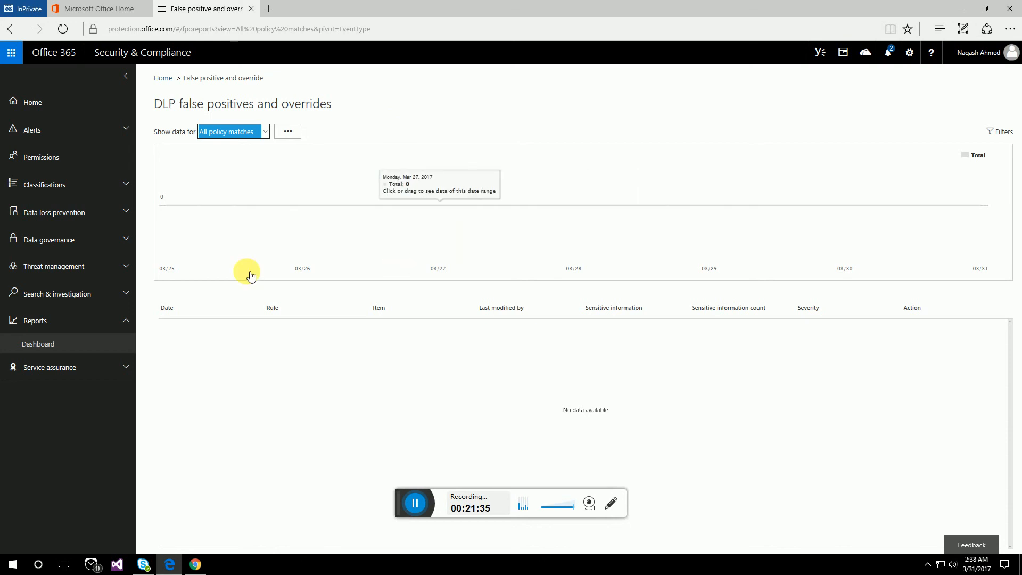
Look through the service assurance dashboard, the trust documents provided by Microsoft and the status of audited controls
{"action": "left_click", "coordinate": [112, 371]}
{"action": "left_click", "coordinate": [51, 388]}
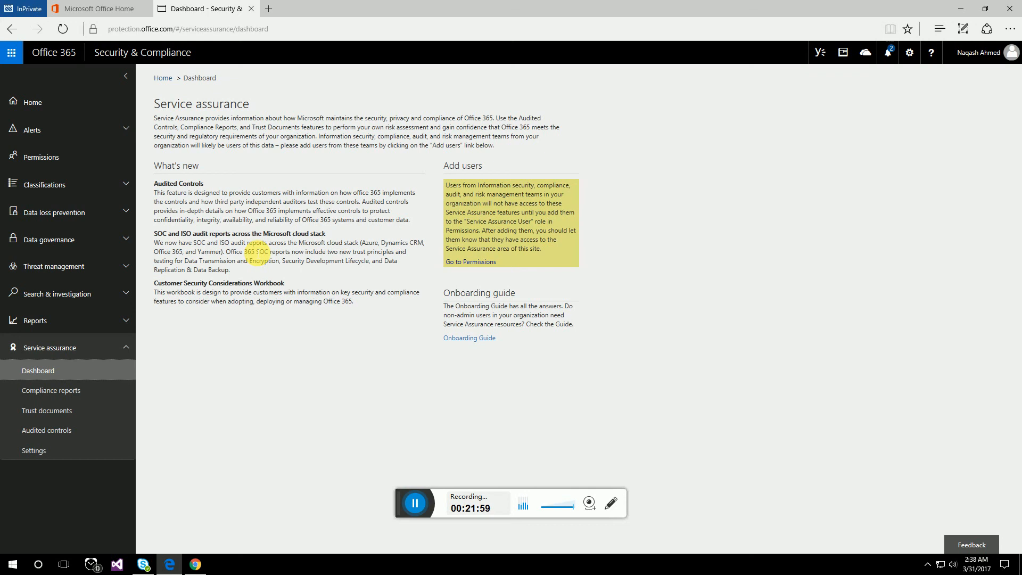
{"action": "left_click", "coordinate": [31, 410]}
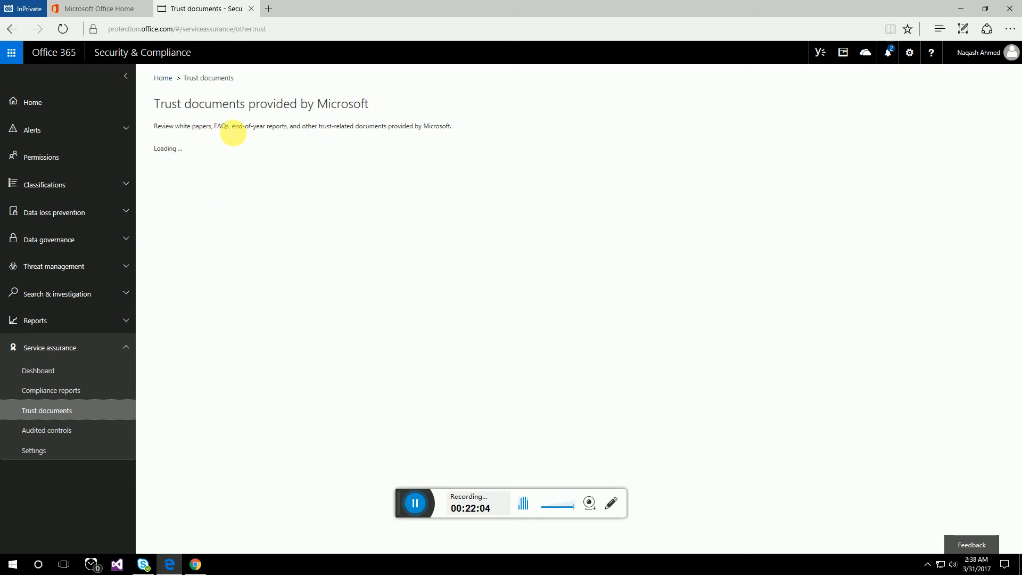
{"action": "left_click_drag", "start_coordinate": [233, 127], "coordinate": [264, 128]}
{"action": "left_click", "coordinate": [291, 141]}
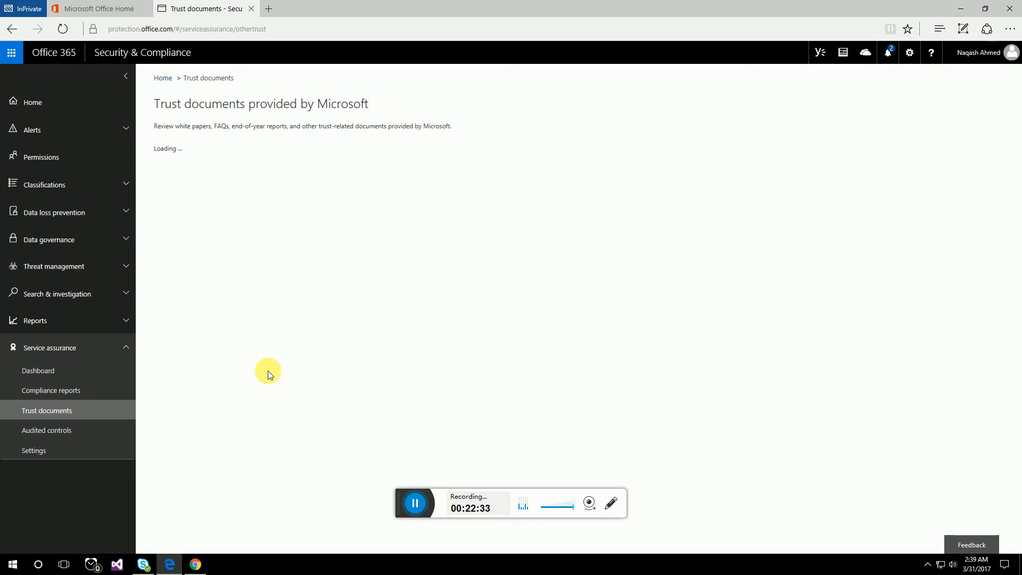
{"action": "left_click", "coordinate": [72, 435]}
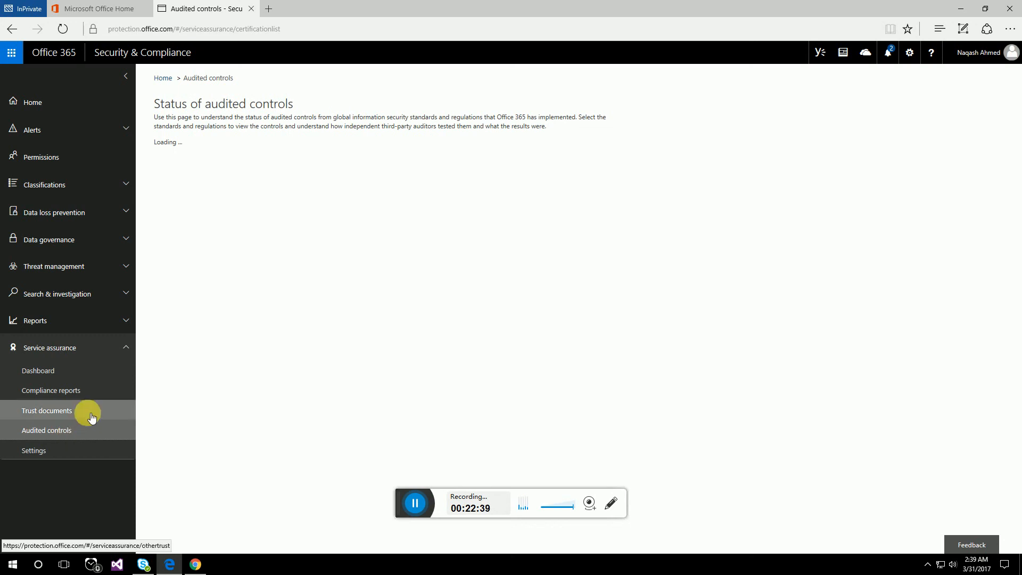
Return to the Security & Compliance home page with the navigation sections collapsed, and dismiss the error dialog
{"action": "left_click", "coordinate": [31, 101]}
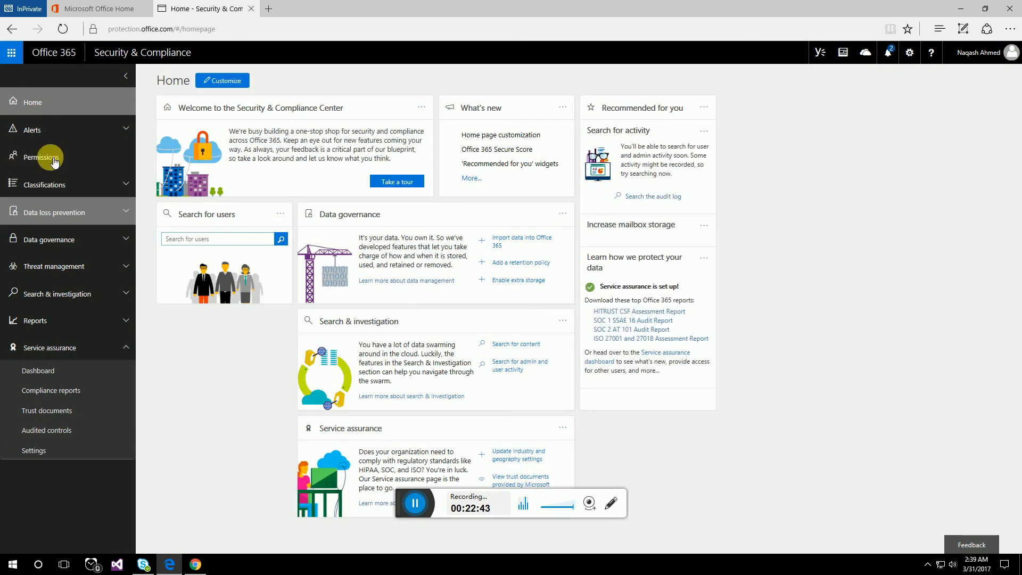
{"action": "left_click", "coordinate": [58, 350]}
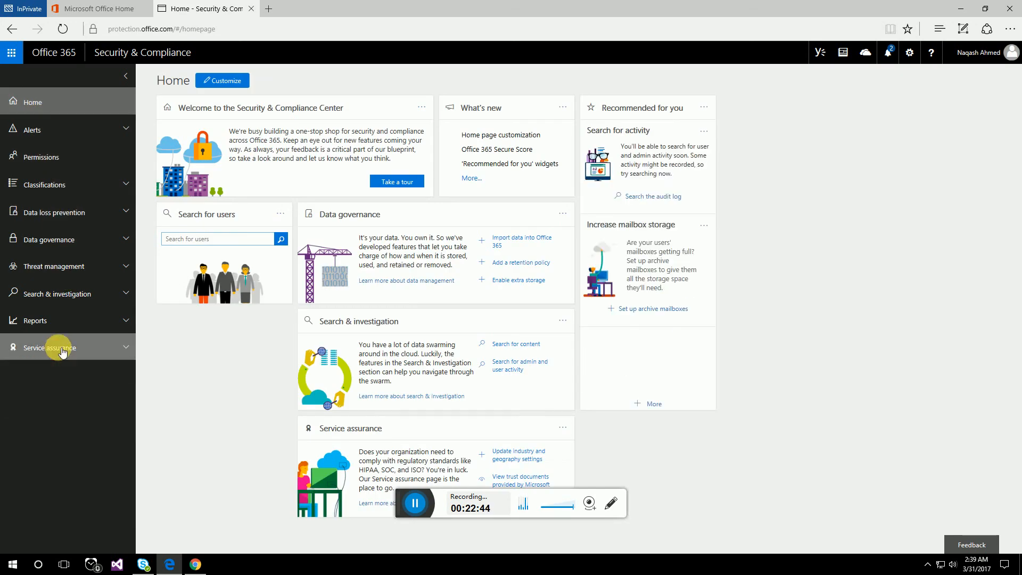
{"action": "left_click", "coordinate": [123, 191]}
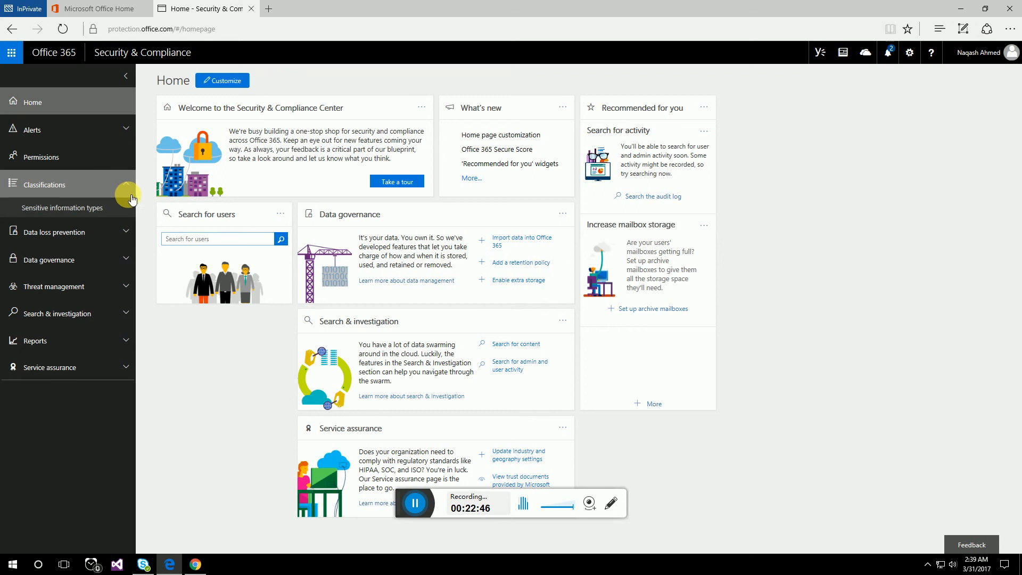
{"action": "left_click", "coordinate": [124, 189]}
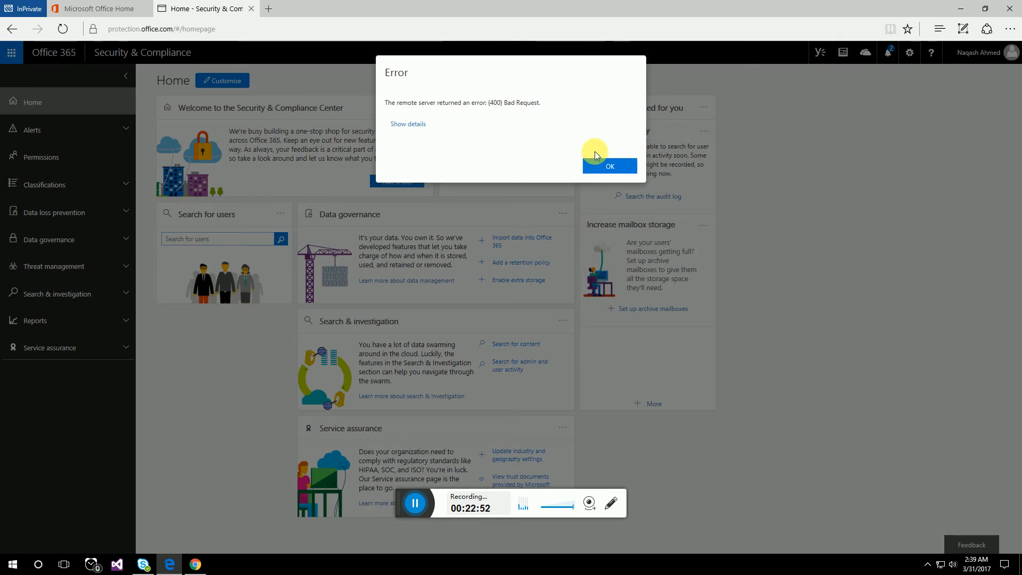
{"action": "left_click", "coordinate": [600, 165]}
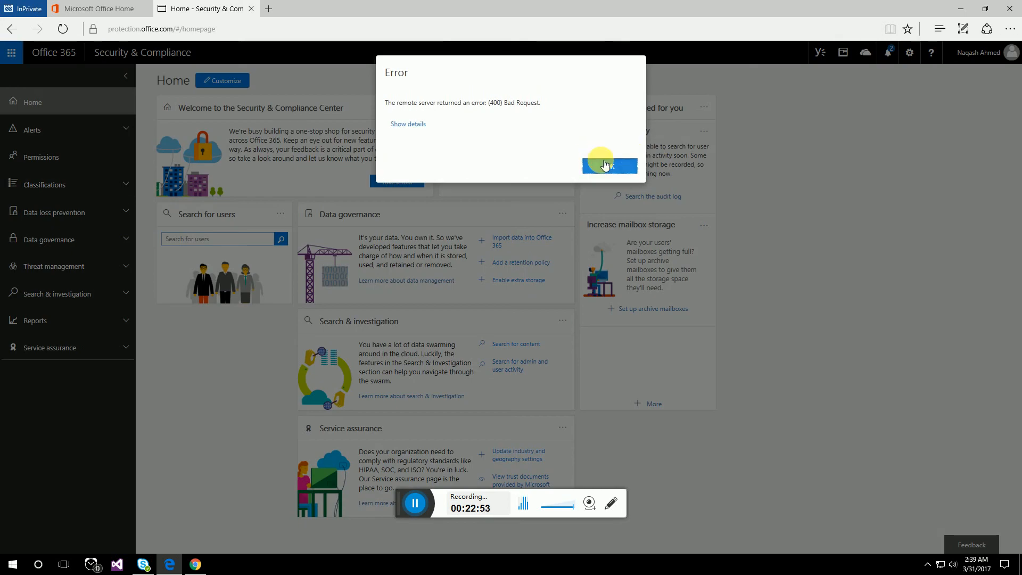